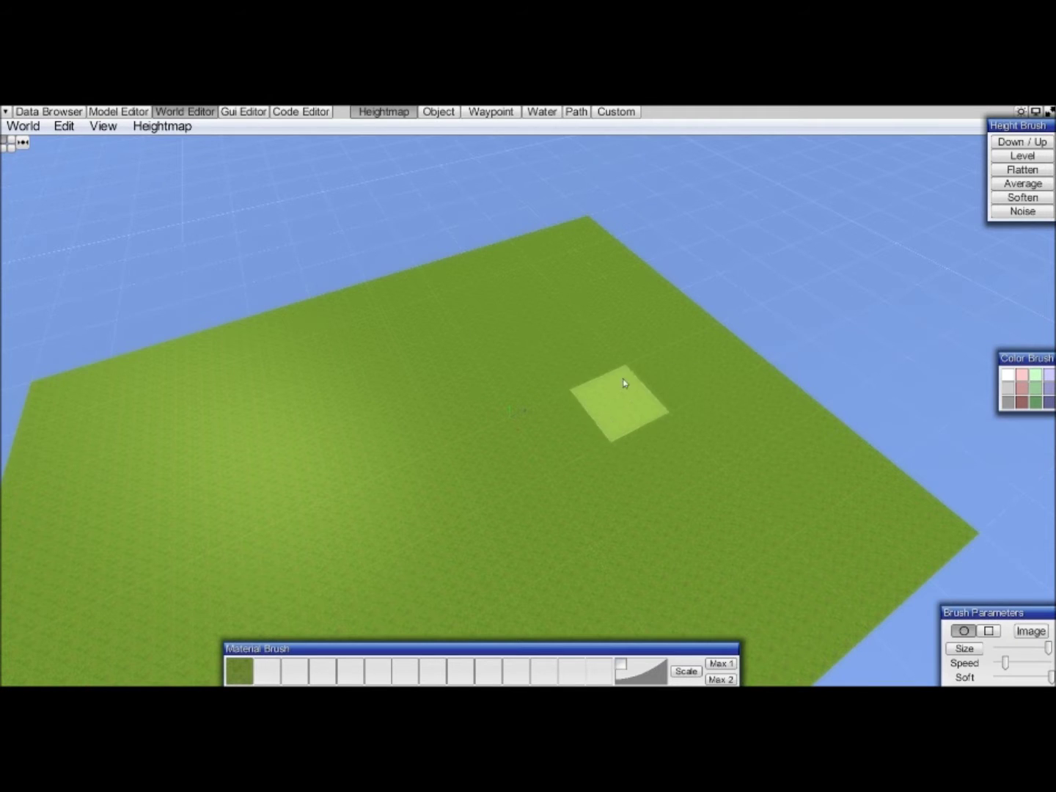
# Examine the flat terrain and the character at its centre from several angles and distances.
pyautogui.moveTo(623, 383); pyautogui.dragTo(553, 380, button='middle')
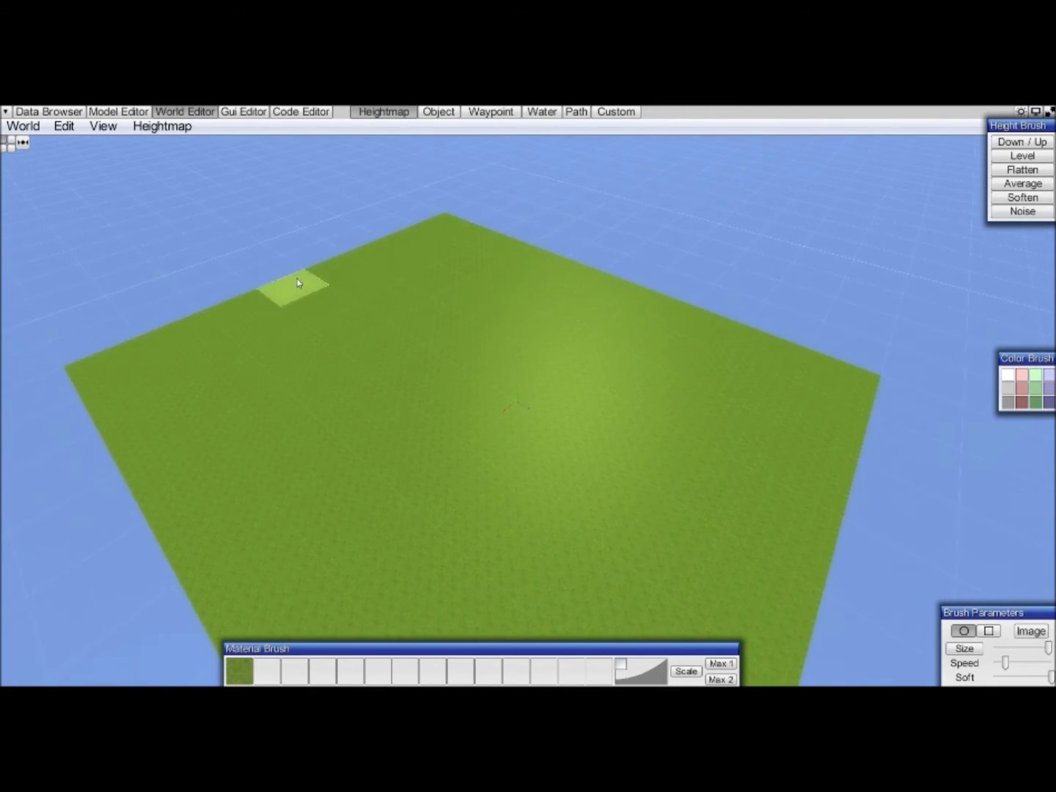
pyautogui.scroll(8, 614, 381)
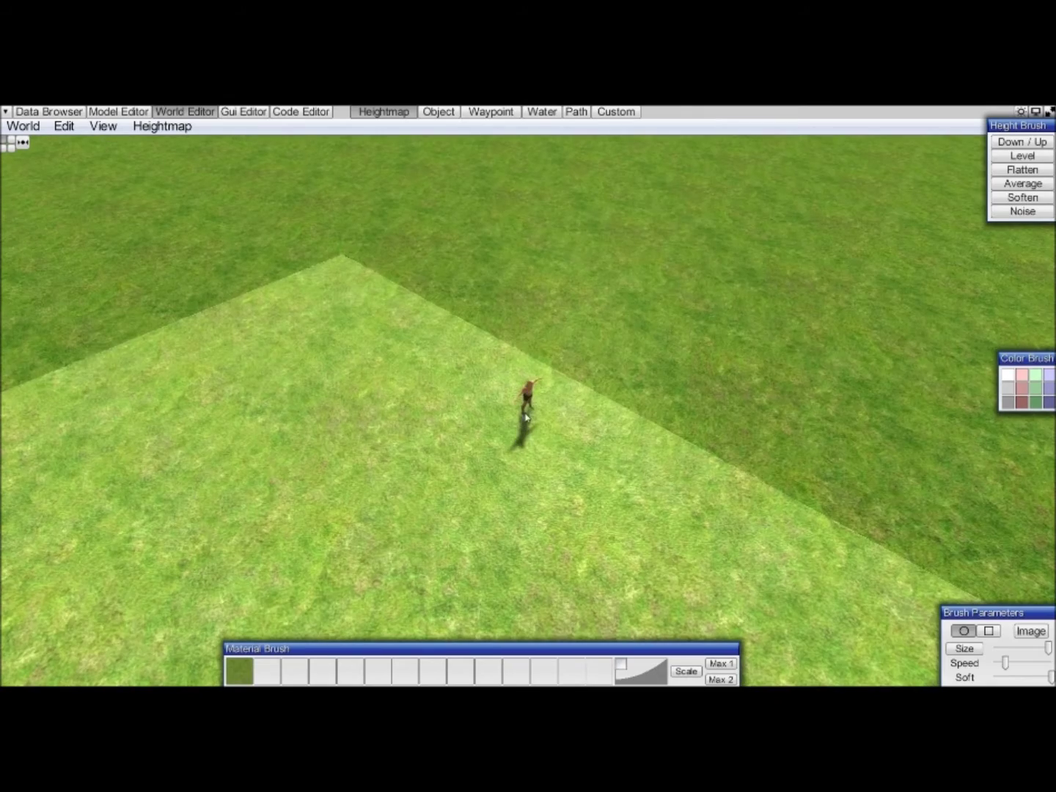
pyautogui.scroll(-10, 561, 393)
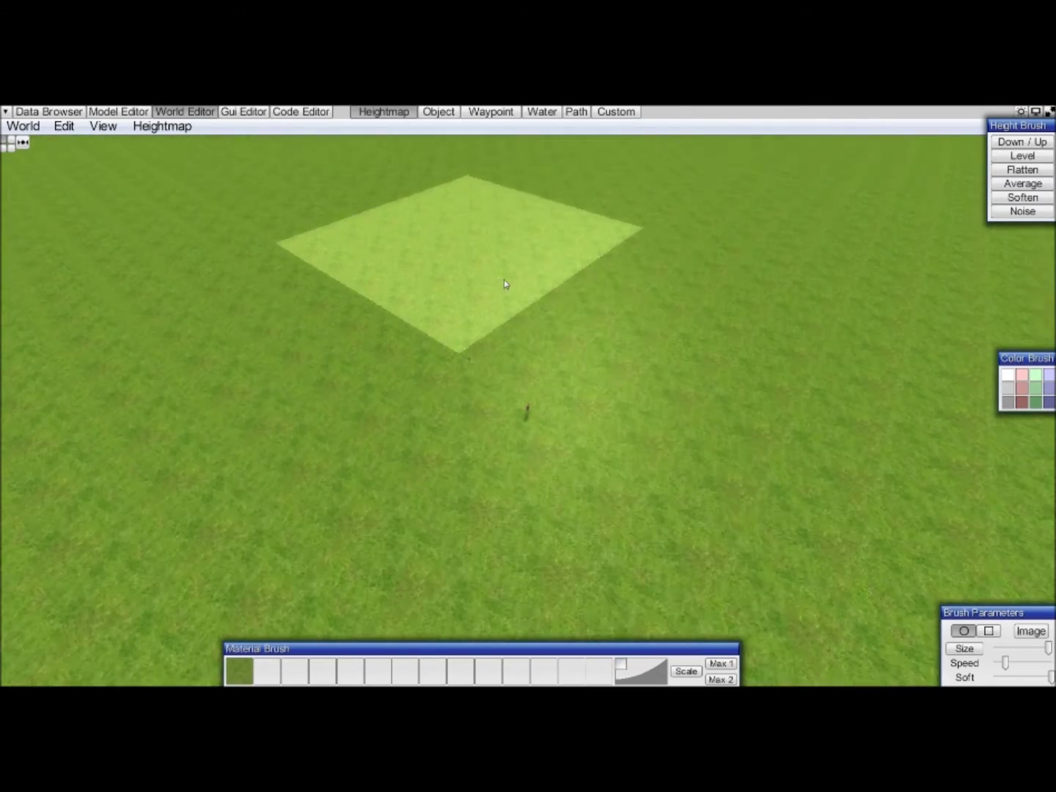
pyautogui.scroll(-2, 587, 345)
pyautogui.moveTo(545, 358); pyautogui.dragTo(590, 373, button='middle')
pyautogui.scroll(-1, 608, 385)
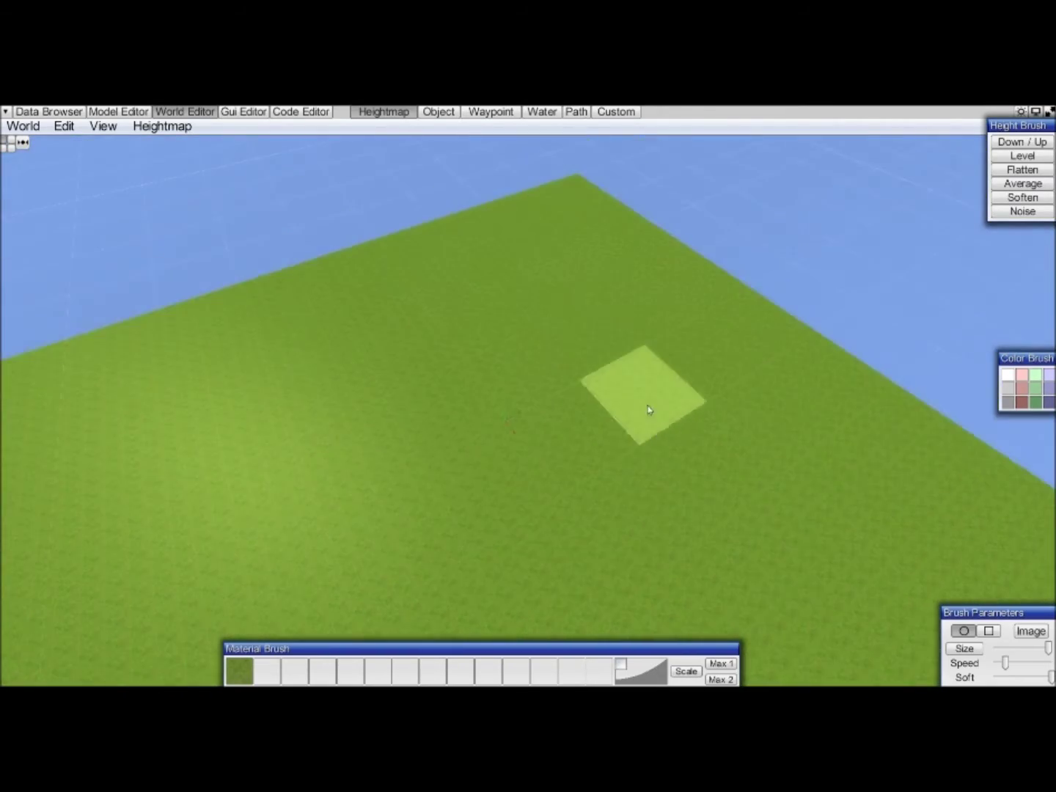
pyautogui.moveTo(648, 410); pyautogui.dragTo(621, 402, button='middle')
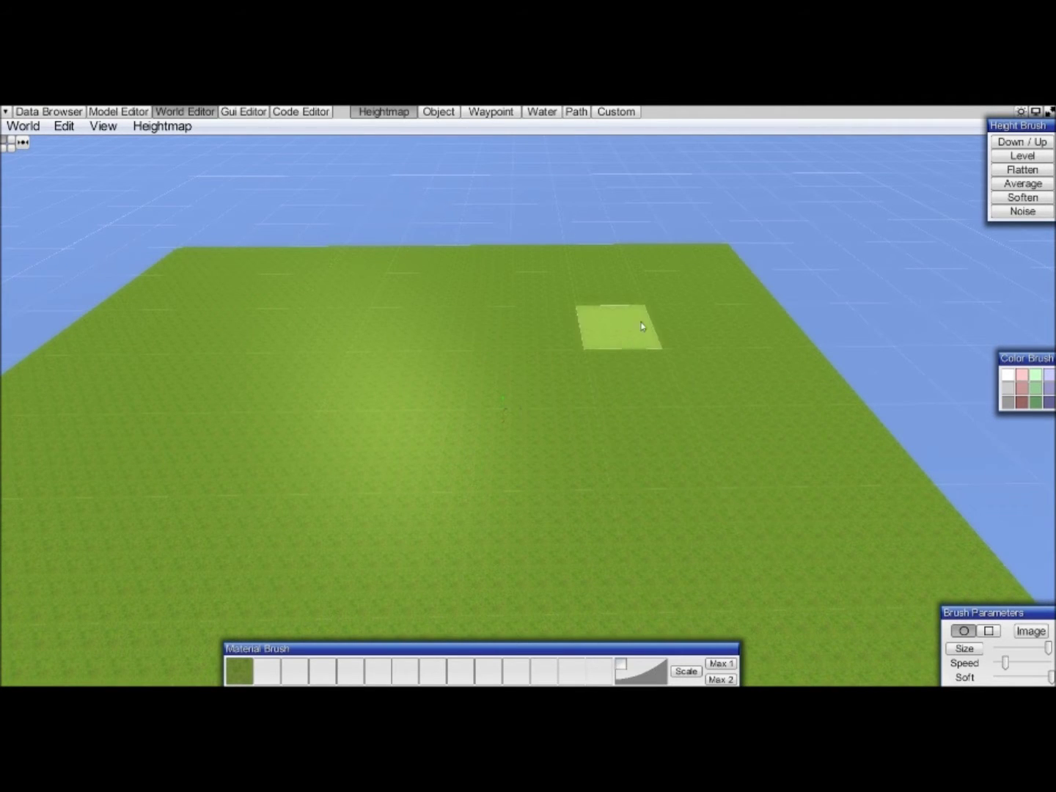
pyautogui.moveTo(681, 346); pyautogui.dragTo(702, 347, button='right')
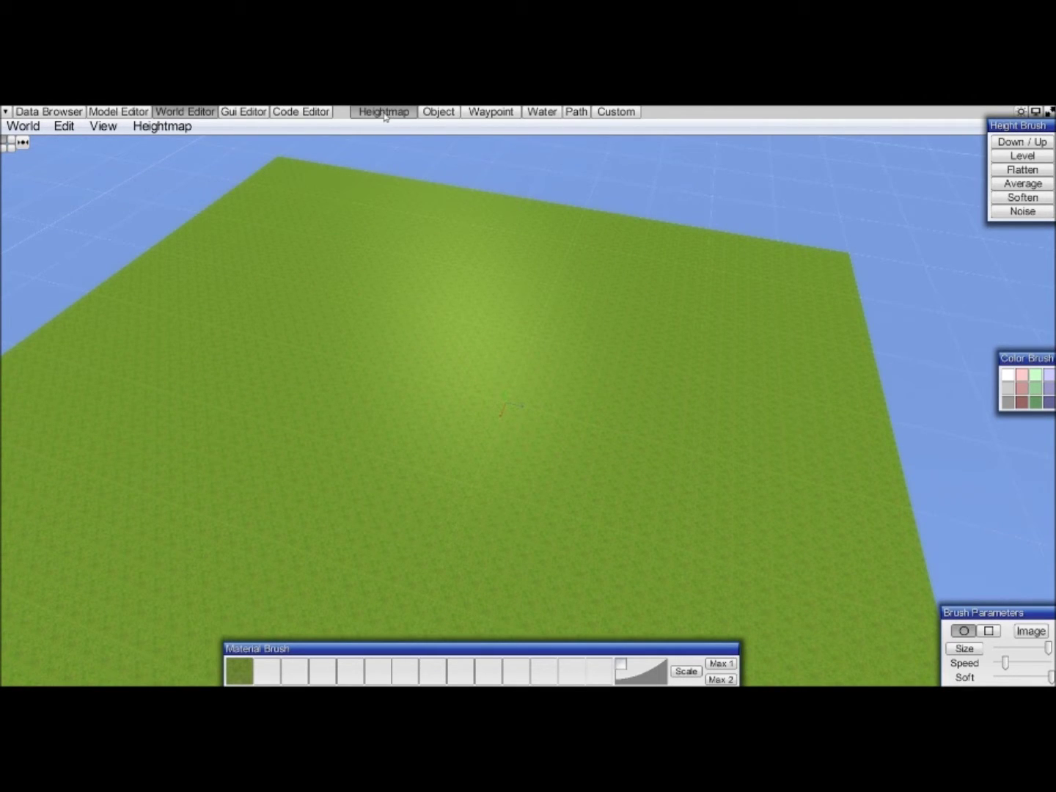
# Raise a curved ridge across the middle of the terrain with the Down / Up height brush, and undo it.
pyautogui.click(1026, 143)
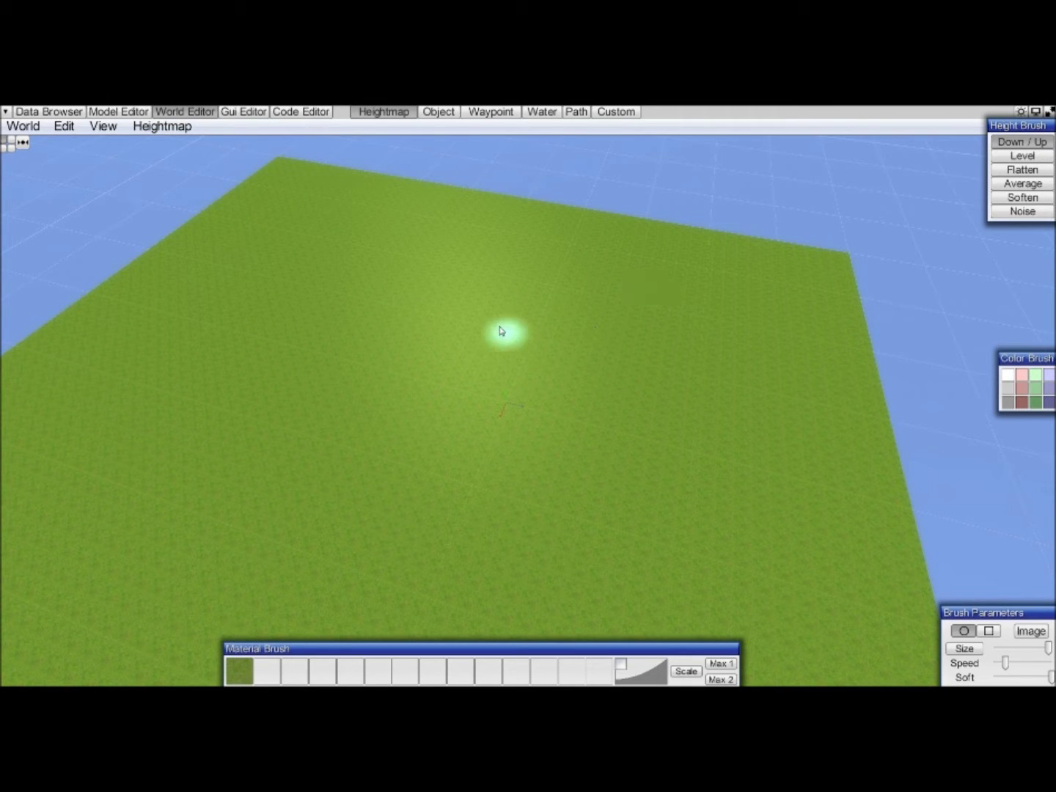
pyautogui.moveTo(551, 335); pyautogui.dragTo(604, 341, button='middle')
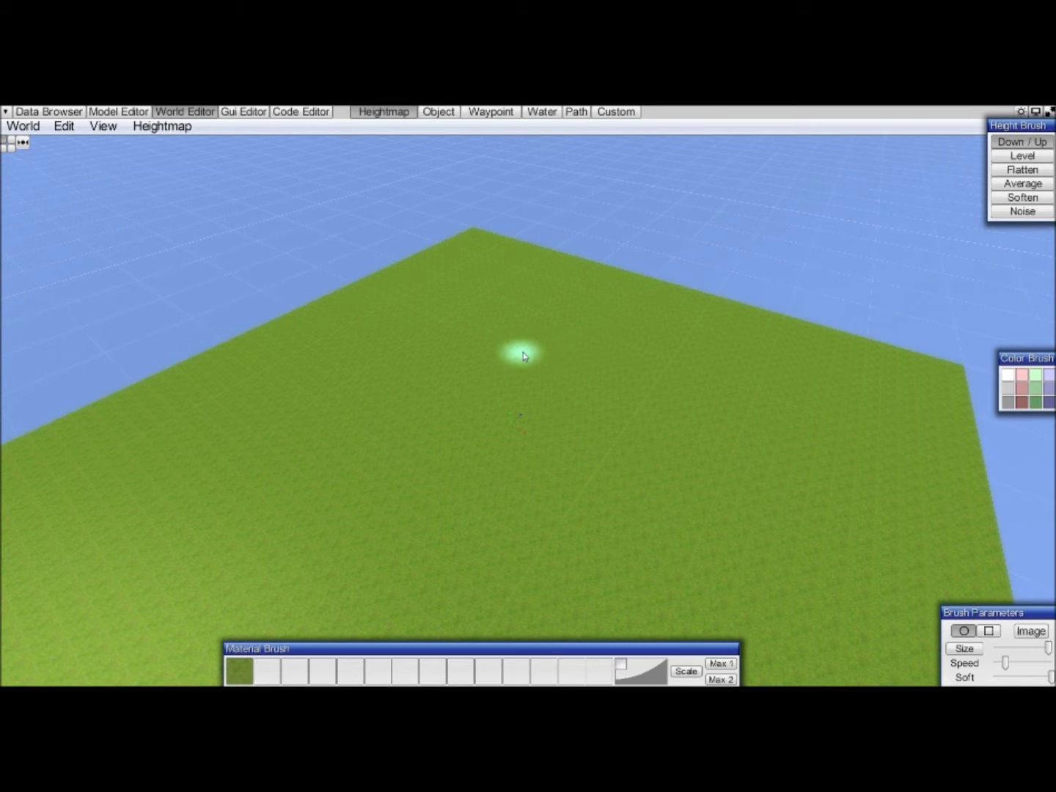
pyautogui.moveTo(420, 432)
pyautogui.mouseDown()
pyautogui.moveTo(448, 370)
pyautogui.moveTo(547, 337)
pyautogui.mouseUp()
pyautogui.moveTo(693, 357); pyautogui.dragTo(699, 360)
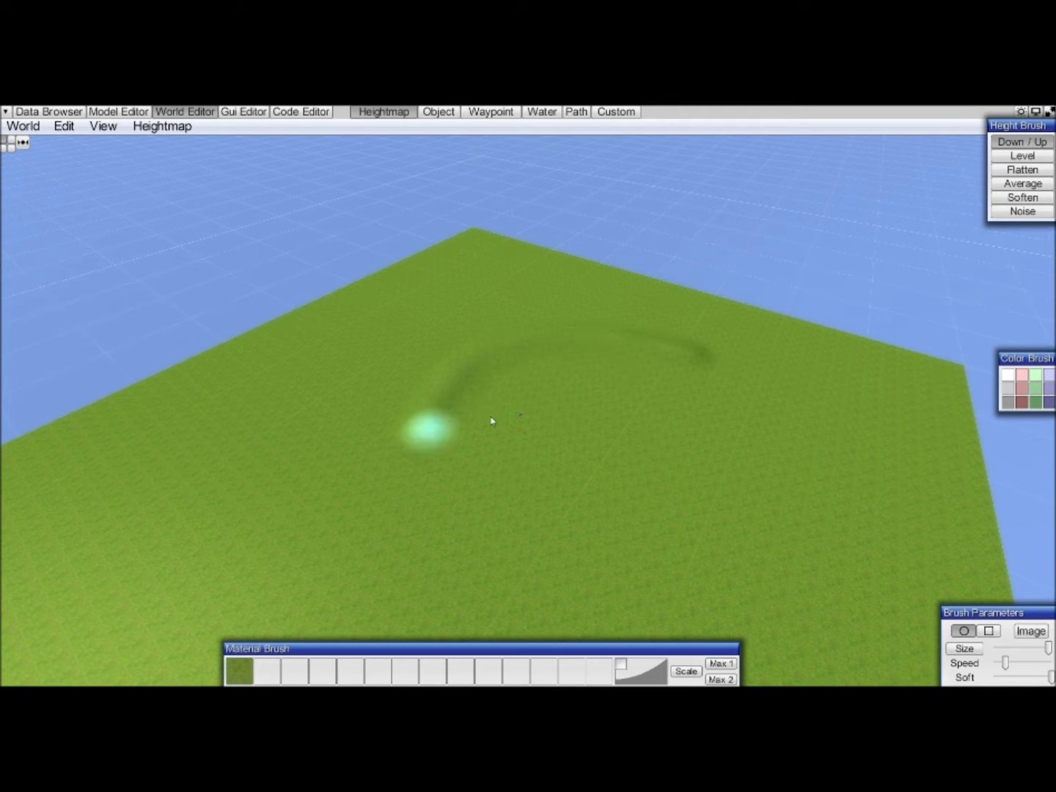
pyautogui.hotkey('ctrl', 'z')
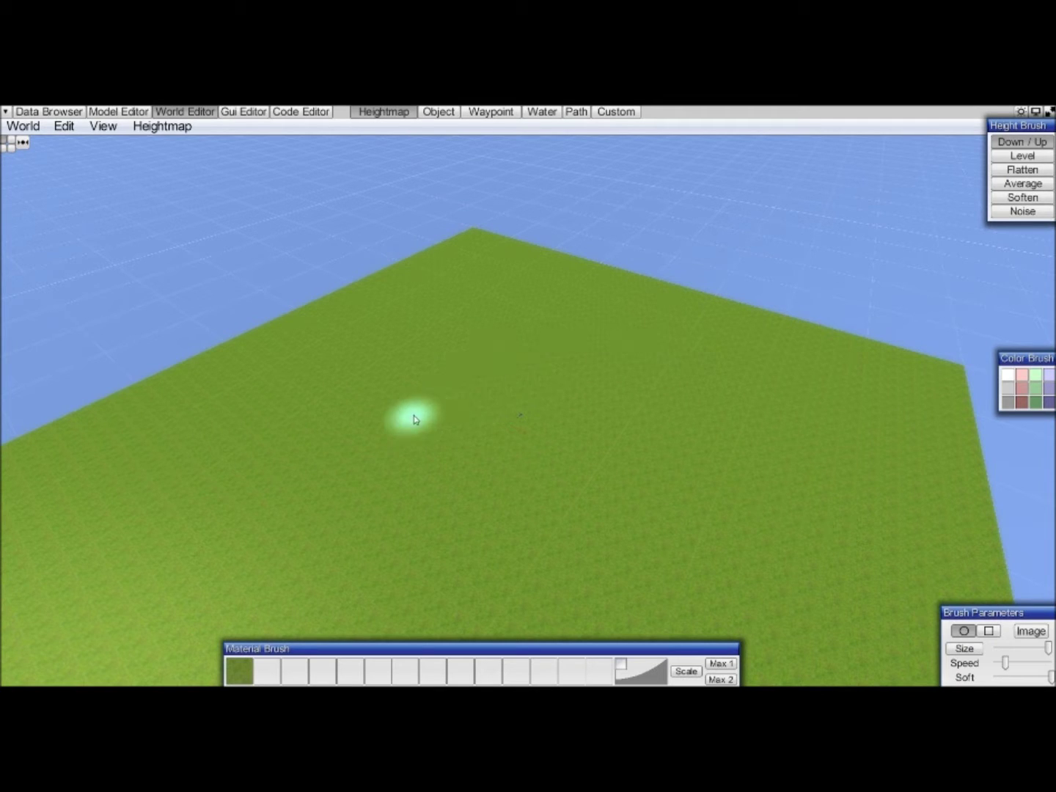
# Paint another raised arc on the terrain with the height brush, and undo that stroke.
pyautogui.moveTo(413, 421)
pyautogui.mouseDown()
pyautogui.moveTo(514, 357)
pyautogui.moveTo(646, 361)
pyautogui.mouseUp()
pyautogui.moveTo(406, 415)
pyautogui.mouseDown()
pyautogui.moveTo(497, 346)
pyautogui.moveTo(629, 353)
pyautogui.moveTo(403, 423)
pyautogui.moveTo(443, 360)
pyautogui.moveTo(459, 403)
pyautogui.mouseUp()
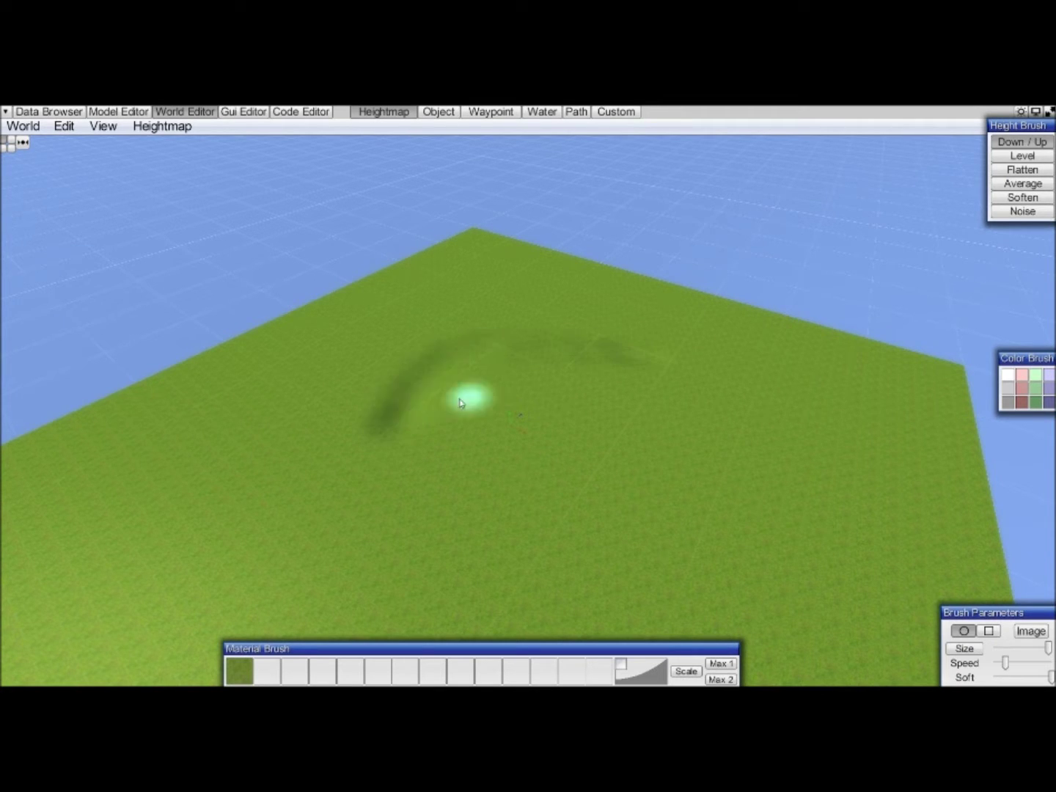
pyautogui.click(63, 128)
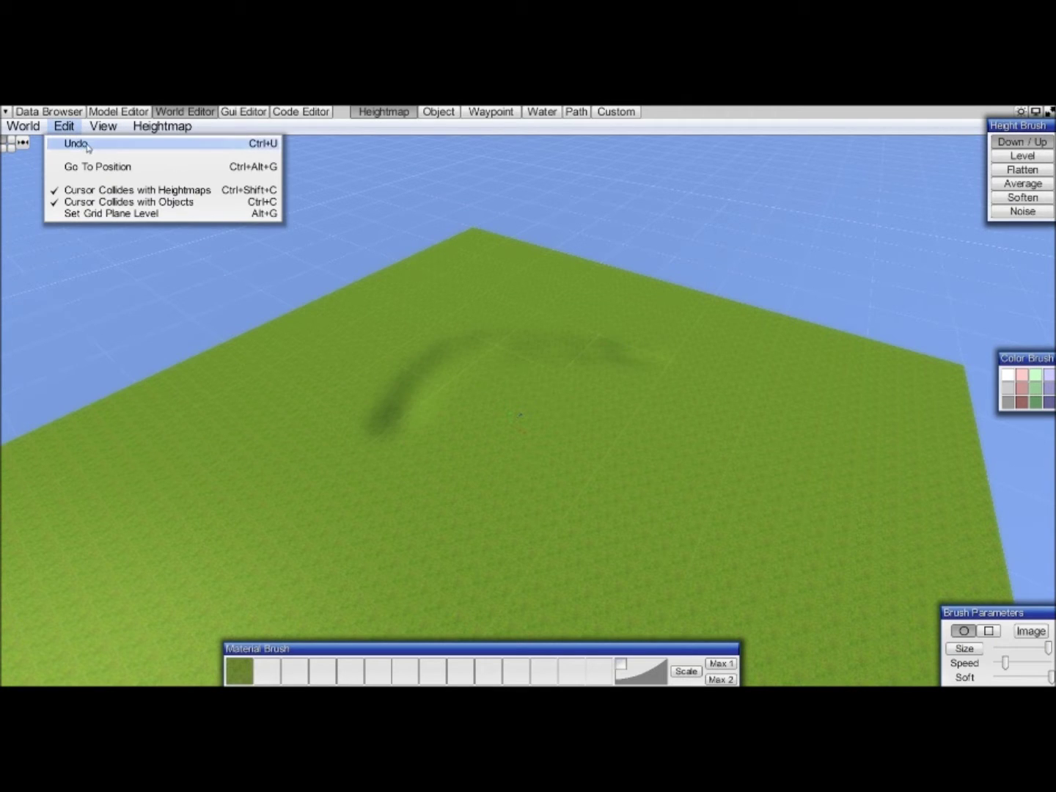
pyautogui.click(258, 144)
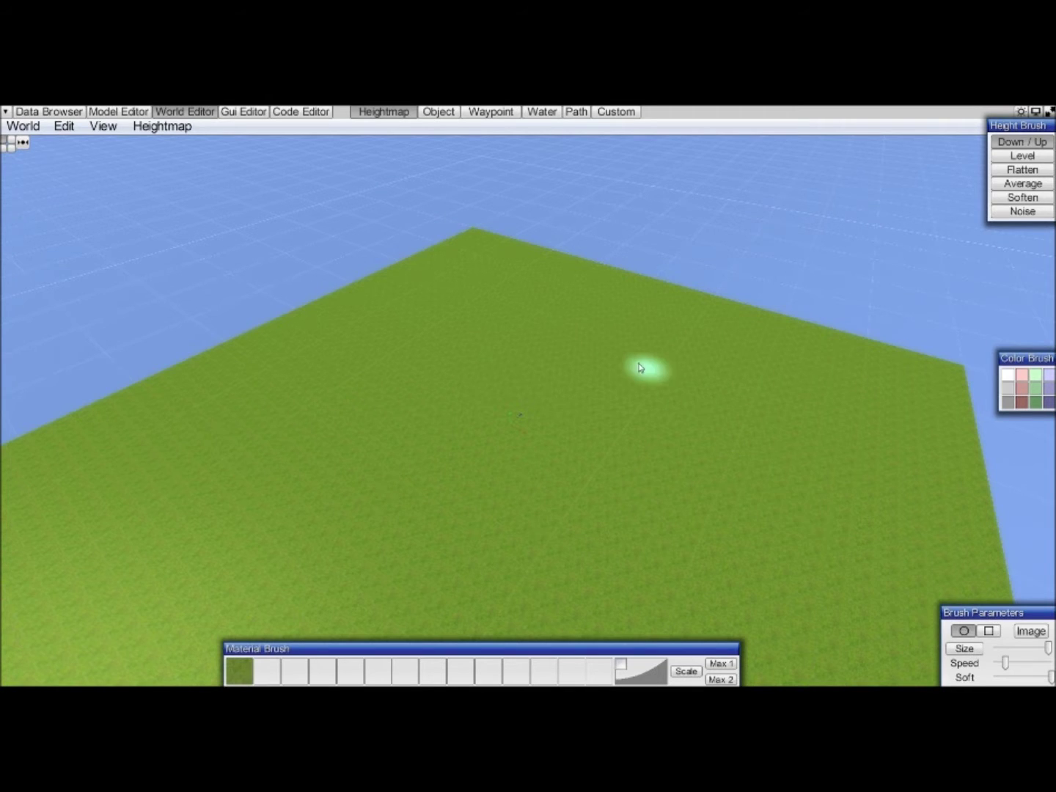
# With the round brush shape and the brush speed near maximum, raise a small mound on the terrain, and undo it.
pyautogui.moveTo(649, 370); pyautogui.dragTo(657, 374, button='middle')
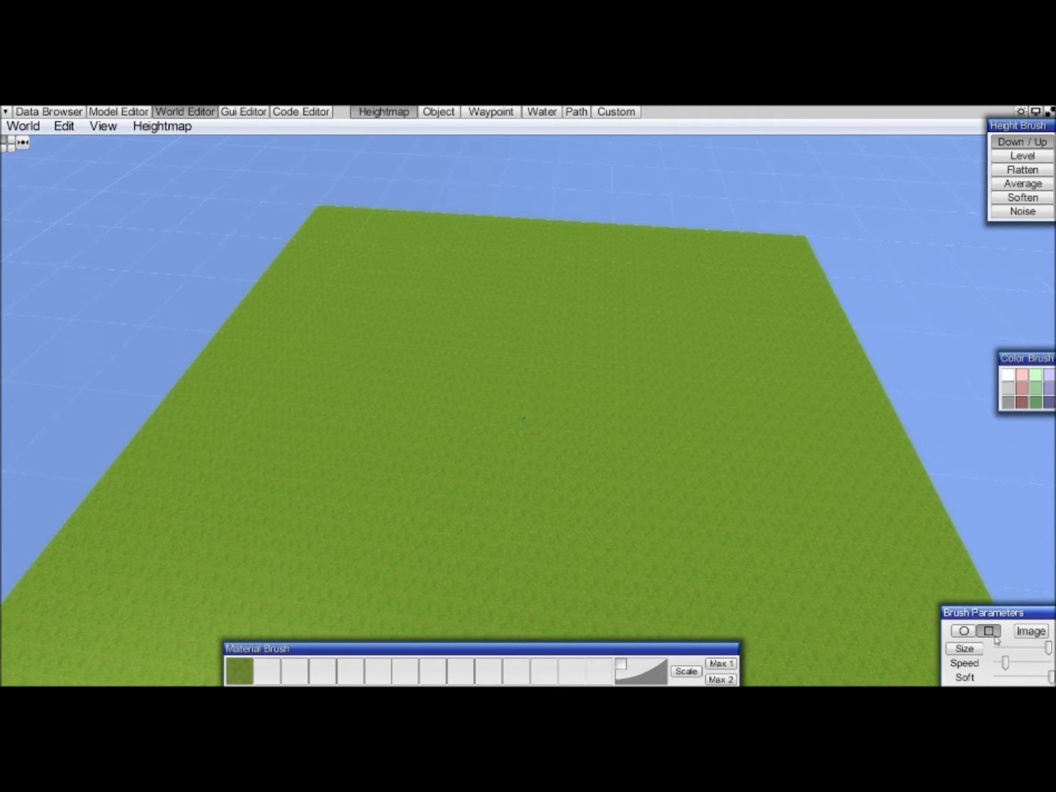
pyautogui.click(963, 630)
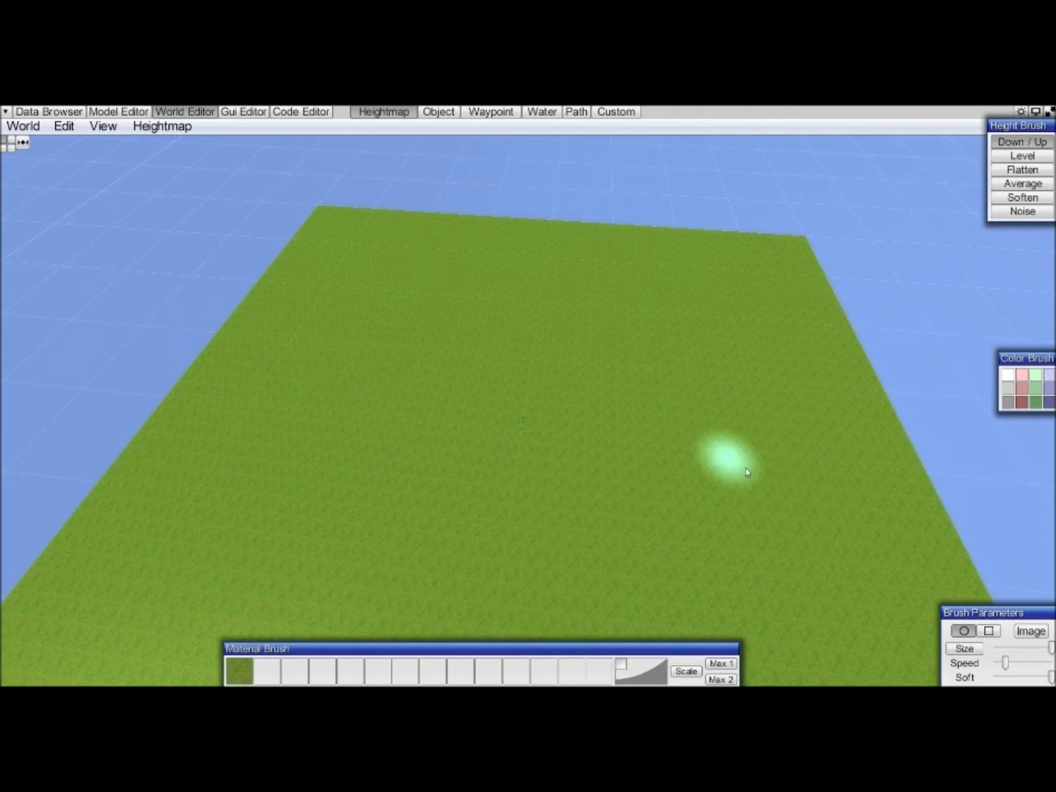
pyautogui.moveTo(1031, 665); pyautogui.dragTo(1049, 663)
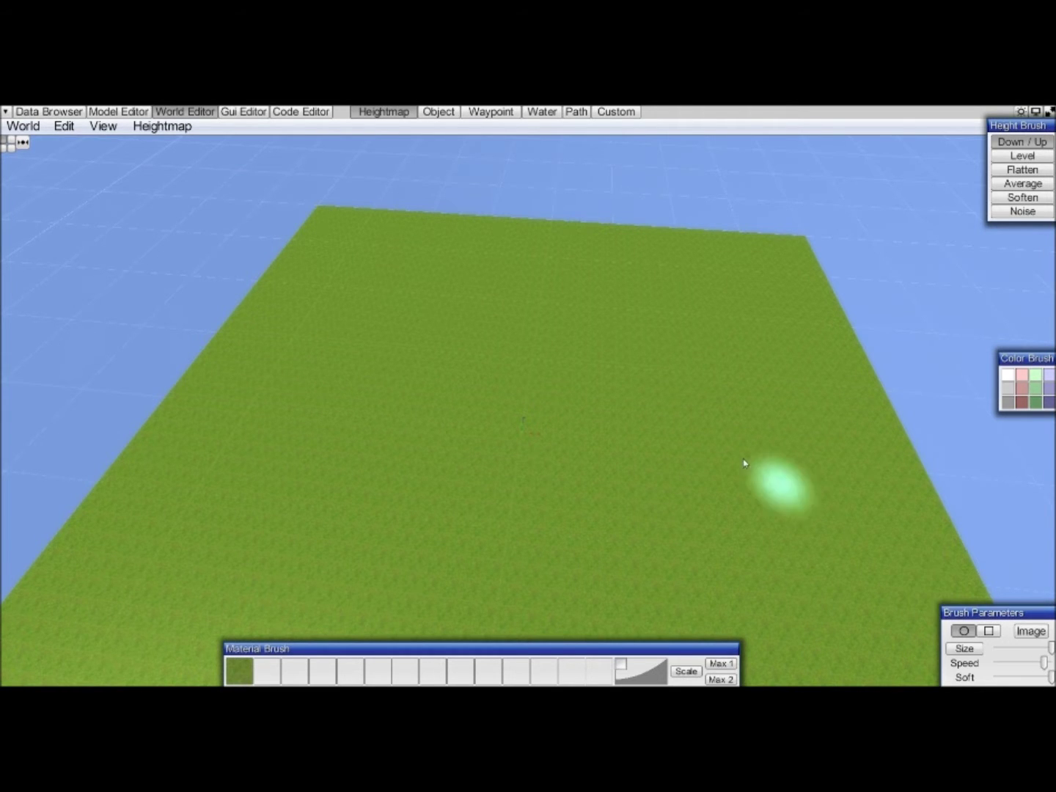
pyautogui.moveTo(715, 444); pyautogui.dragTo(718, 446)
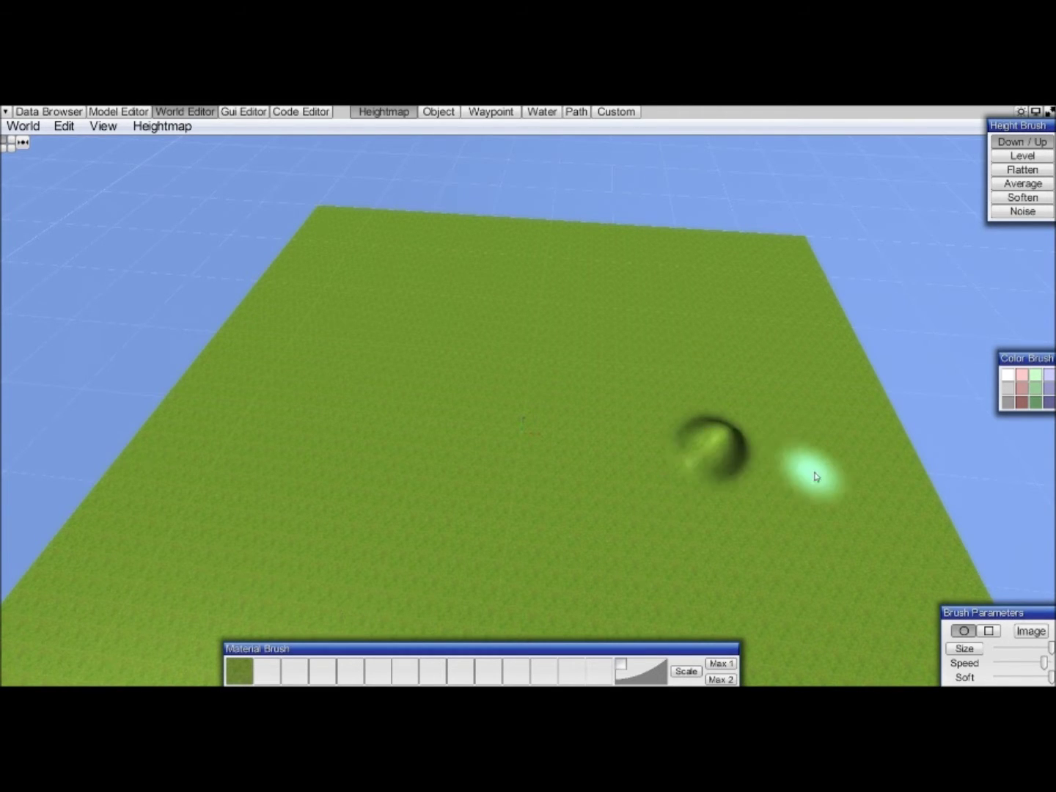
pyautogui.hotkey('ctrl', 'z')
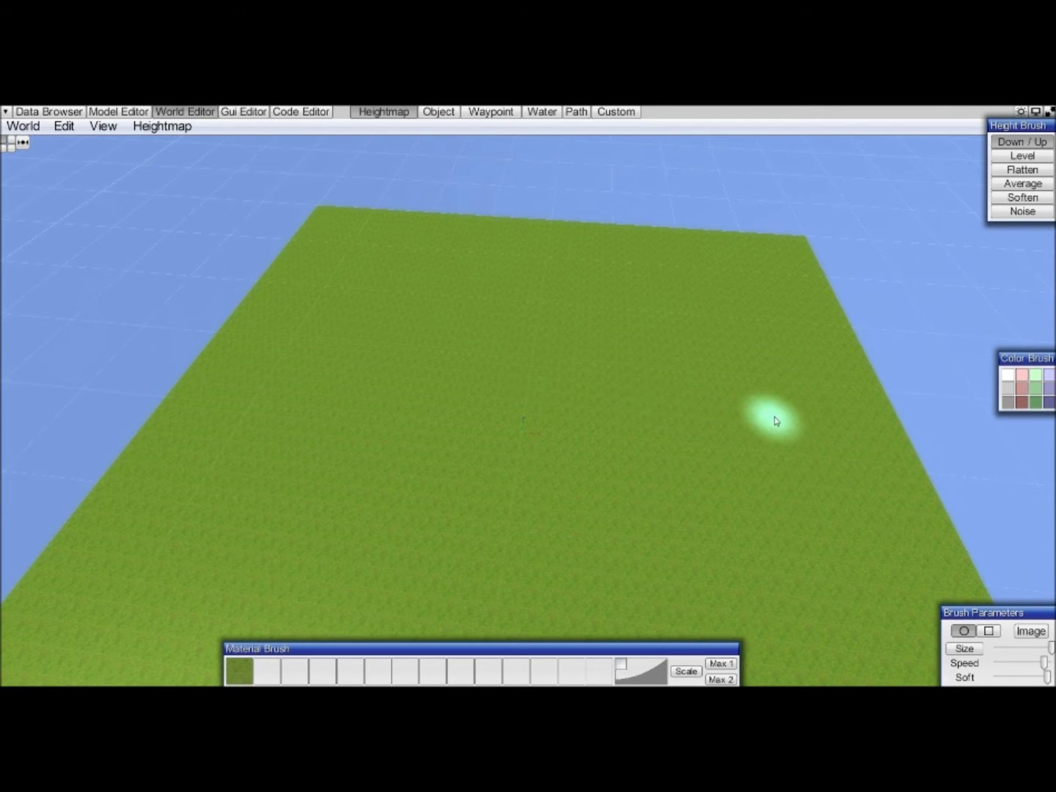
# Turn on the brush's Size option, compare its coverage at different zoom levels, and reduce the brush to a medium size.
pyautogui.click(964, 650)
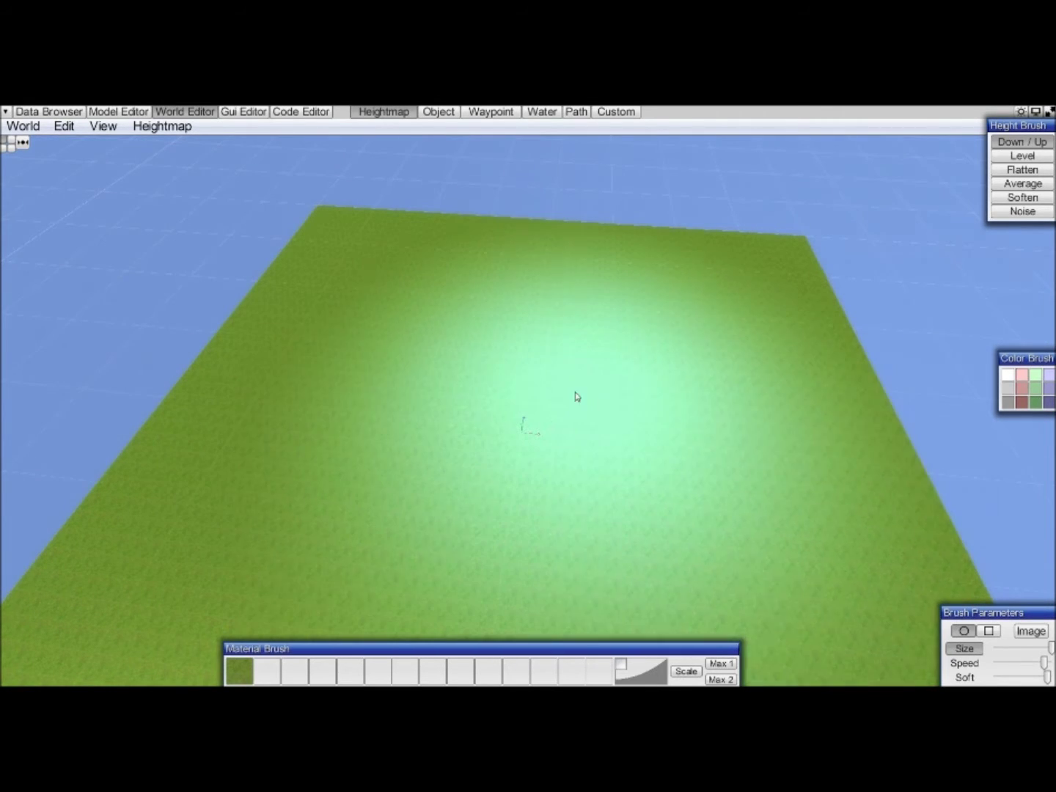
pyautogui.scroll(8, 567, 393)
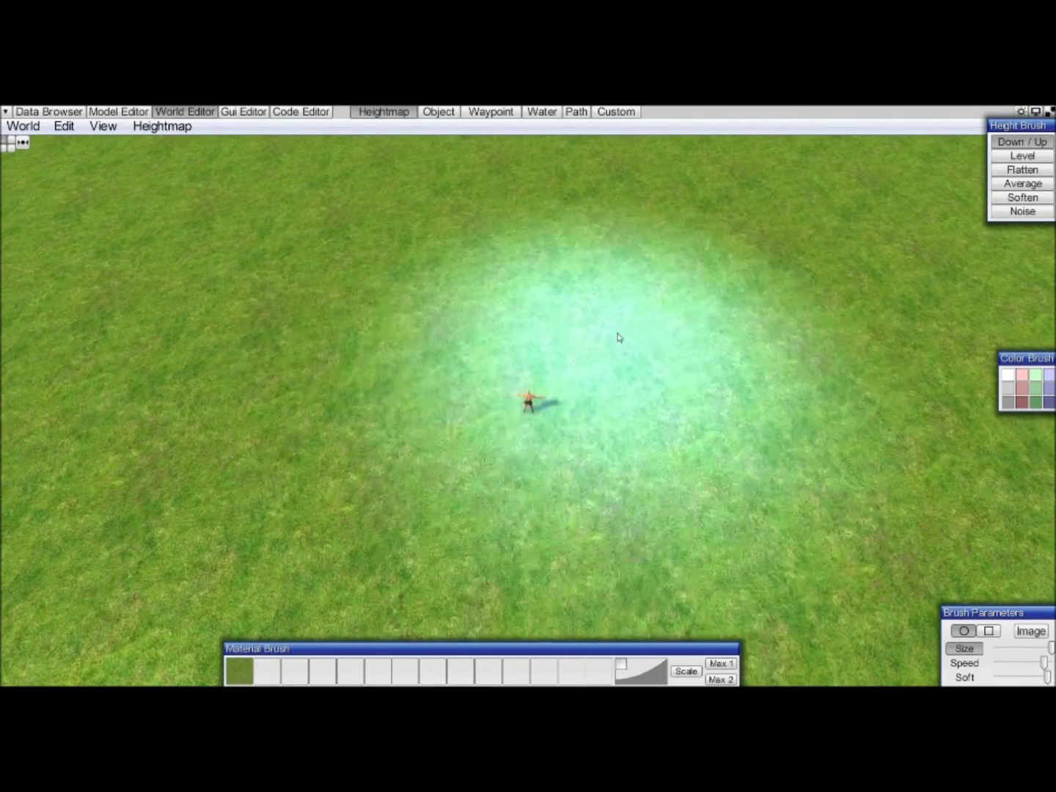
pyautogui.scroll(-10, 550, 320)
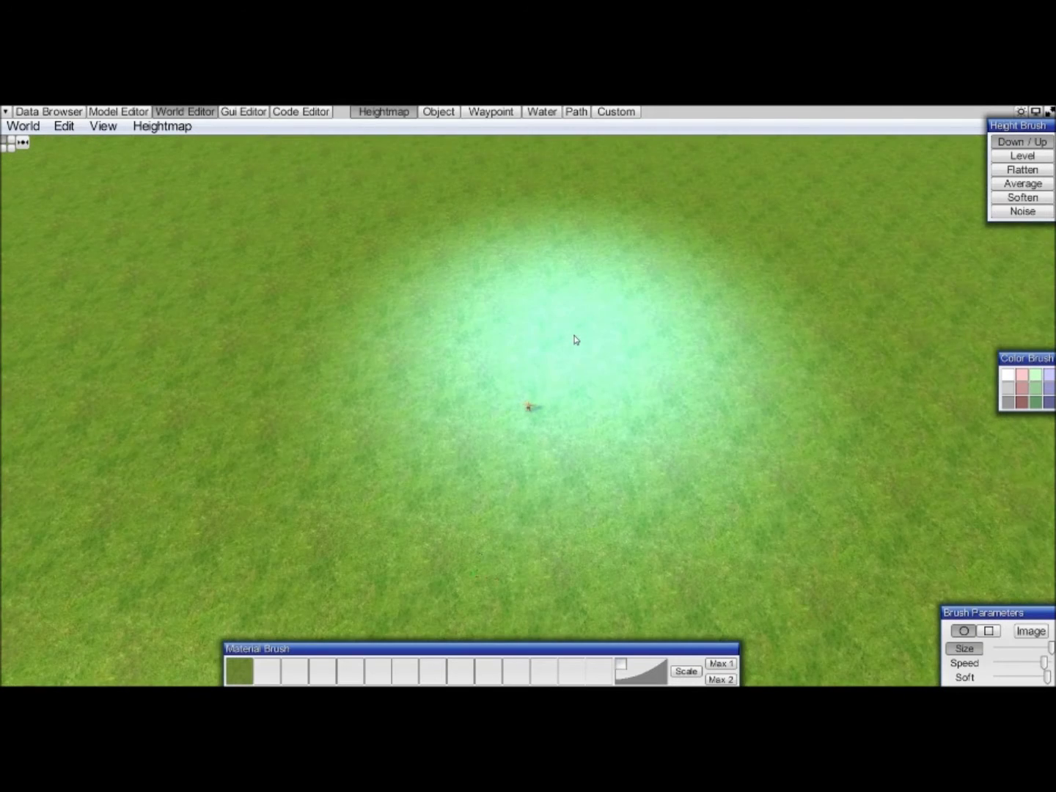
pyautogui.scroll(-5, 574, 338)
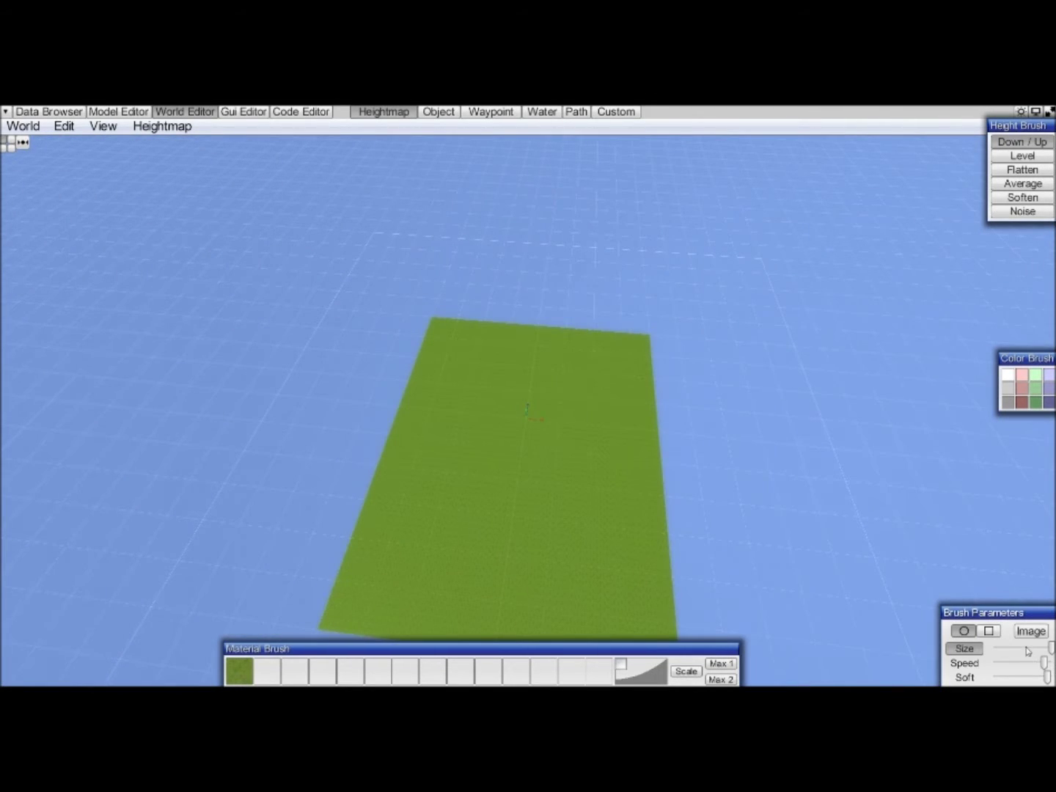
pyautogui.scroll(15, 532, 428)
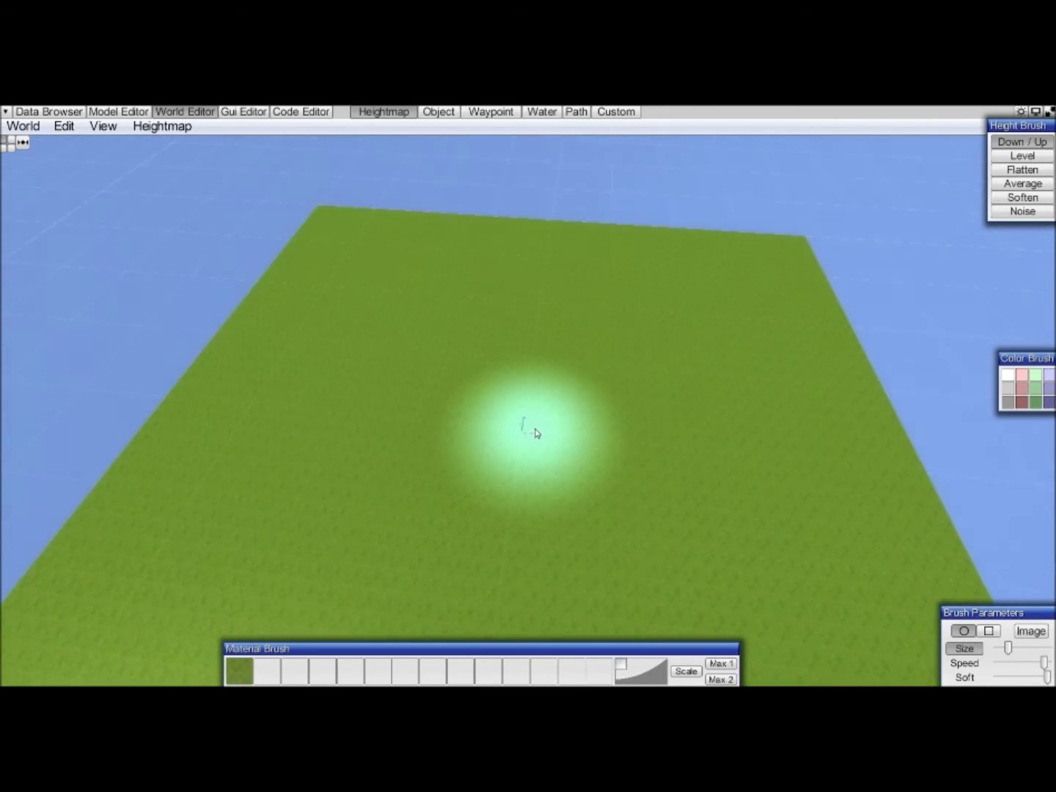
pyautogui.scroll(-6, 537, 391)
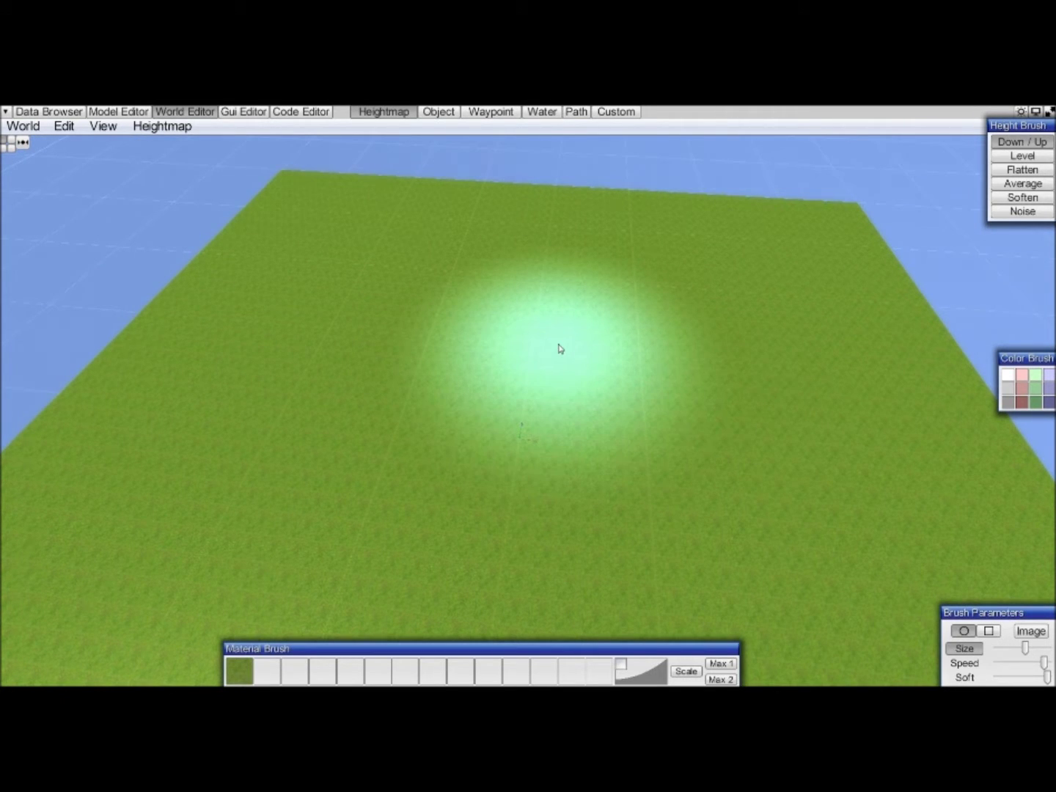
# Shrink the height brush to its minimum size, and enlarge it to a bit over half of the size range.
pyautogui.keyDown('ctrl'); pyautogui.scroll(-6, 561, 349); pyautogui.keyUp('ctrl')
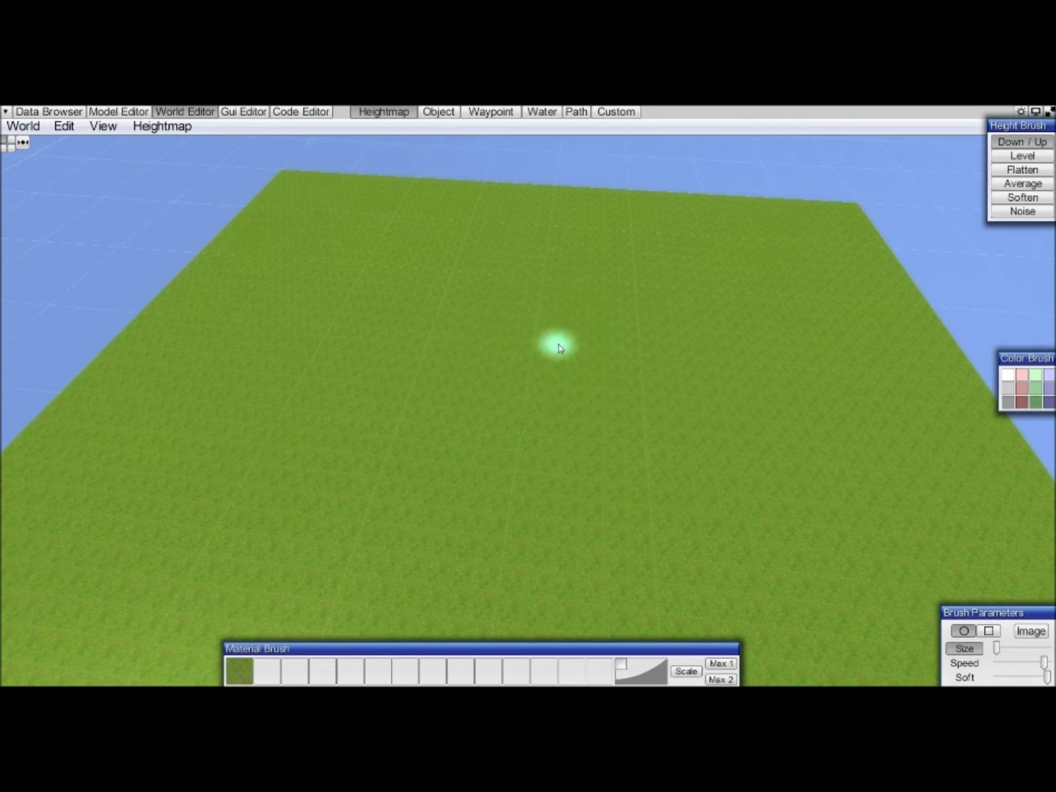
pyautogui.keyDown('ctrl'); pyautogui.scroll(7, 561, 349); pyautogui.keyUp('ctrl')
pyautogui.keyDown('ctrl'); pyautogui.scroll(1, 561, 350); pyautogui.keyUp('ctrl')
pyautogui.keyDown('ctrl'); pyautogui.scroll(-1, 561, 349); pyautogui.keyUp('ctrl')
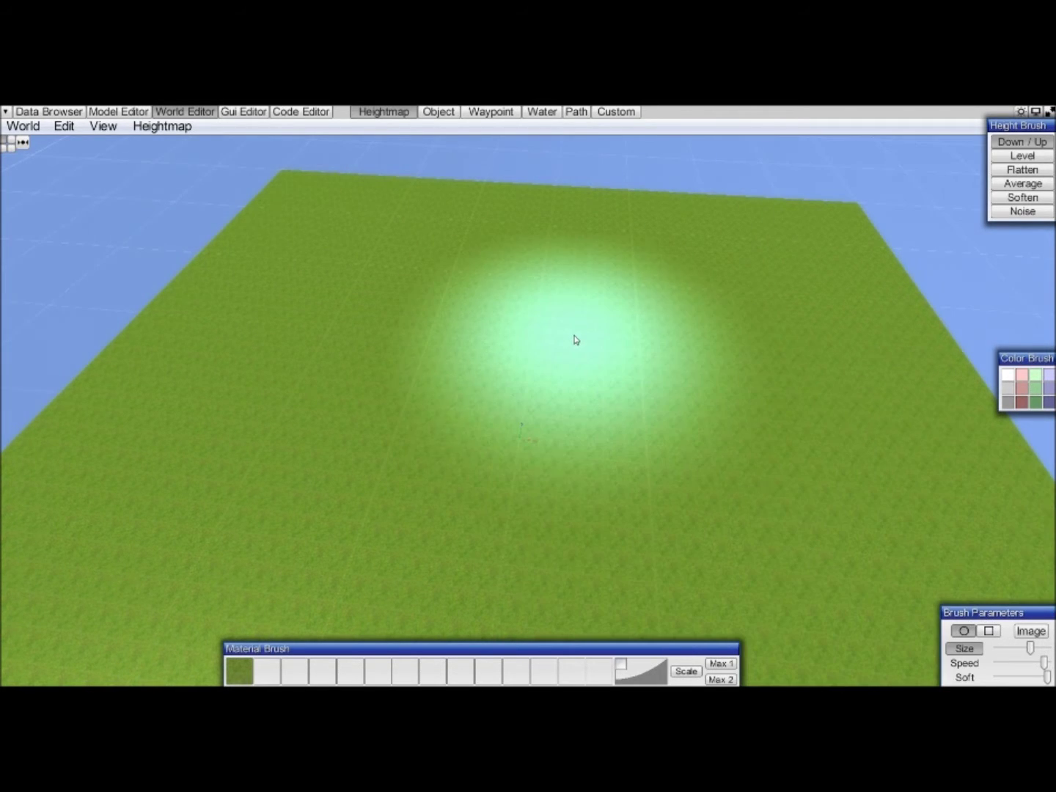
# Set the brush speed to about a quarter and the size to about a third of their ranges, keeping the softness near maximum.
pyautogui.keyDown('alt'); pyautogui.scroll(3, 582, 369); pyautogui.keyUp('alt')
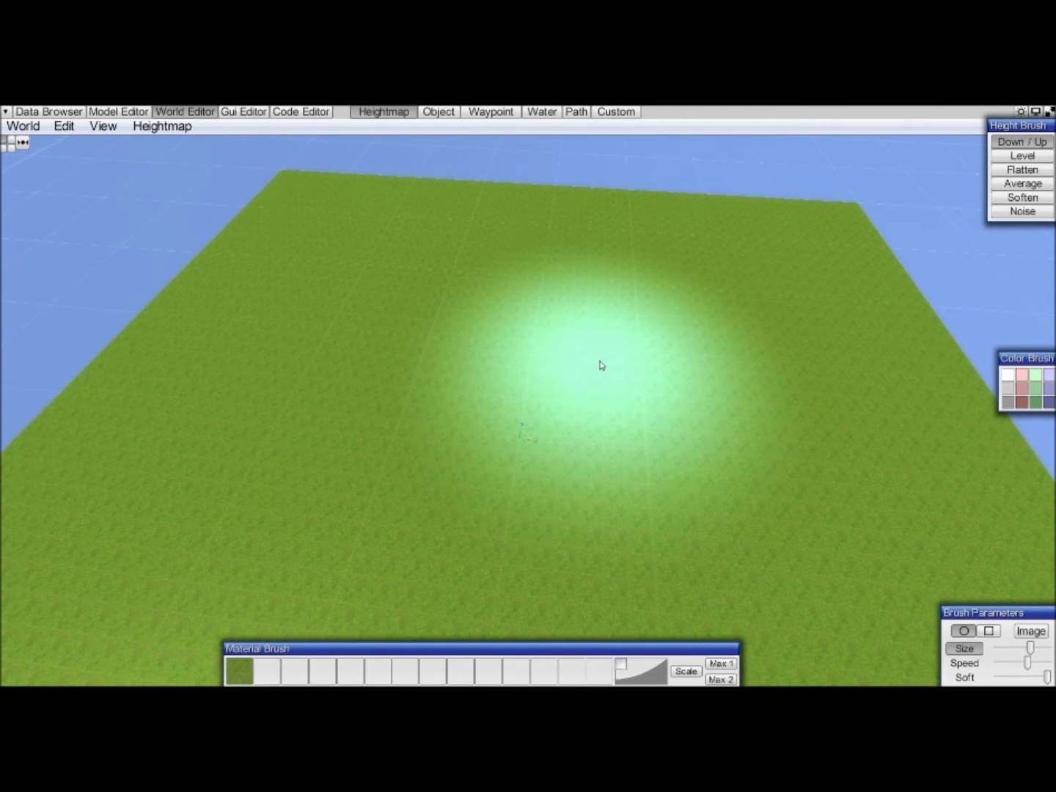
pyautogui.keyDown('shift'); pyautogui.scroll(-5, 600, 361); pyautogui.keyUp('shift')
pyautogui.keyDown('shift'); pyautogui.scroll(4, 600, 362); pyautogui.keyUp('shift')
pyautogui.keyDown('ctrl'); pyautogui.scroll(1, 601, 366); pyautogui.keyUp('ctrl')
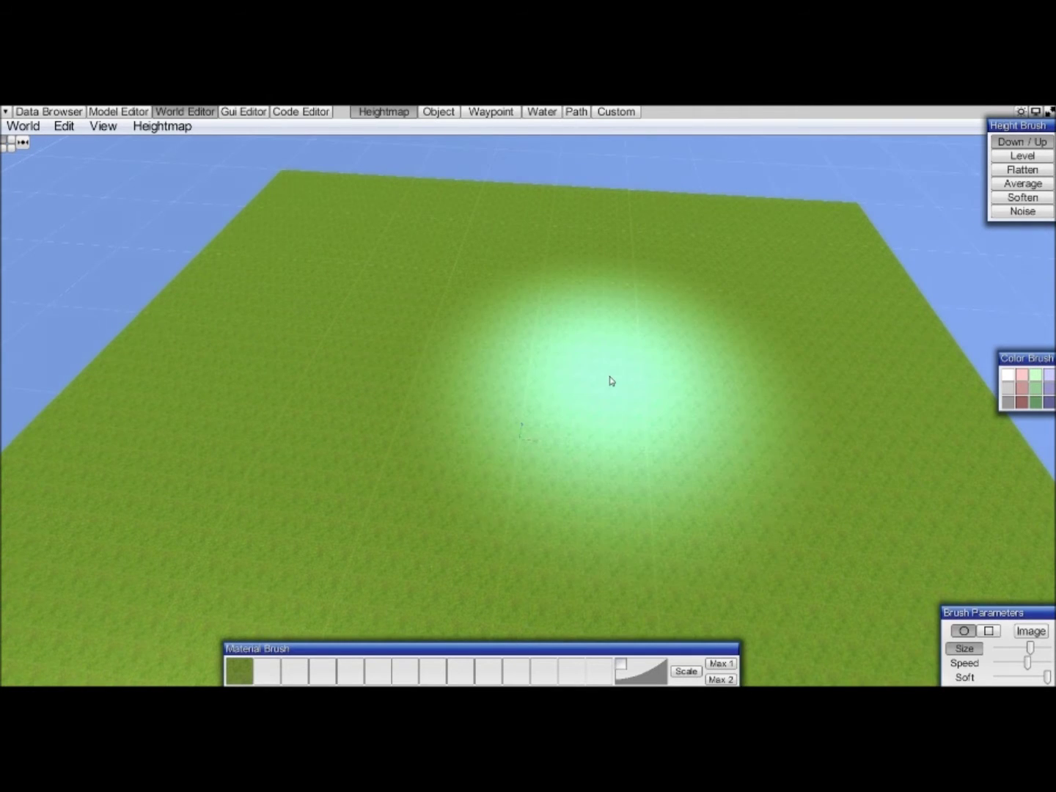
pyautogui.scroll(-3, 609, 378)
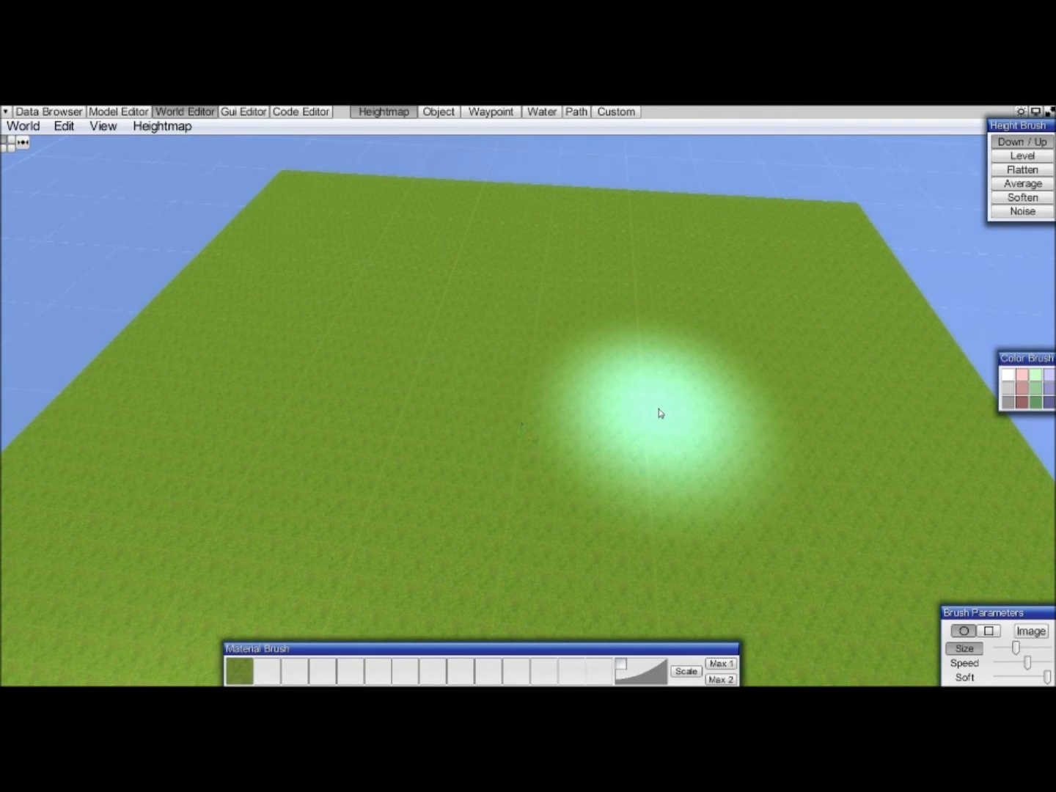
pyautogui.keyDown('shift'); pyautogui.scroll(2, 629, 403); pyautogui.keyUp('shift')
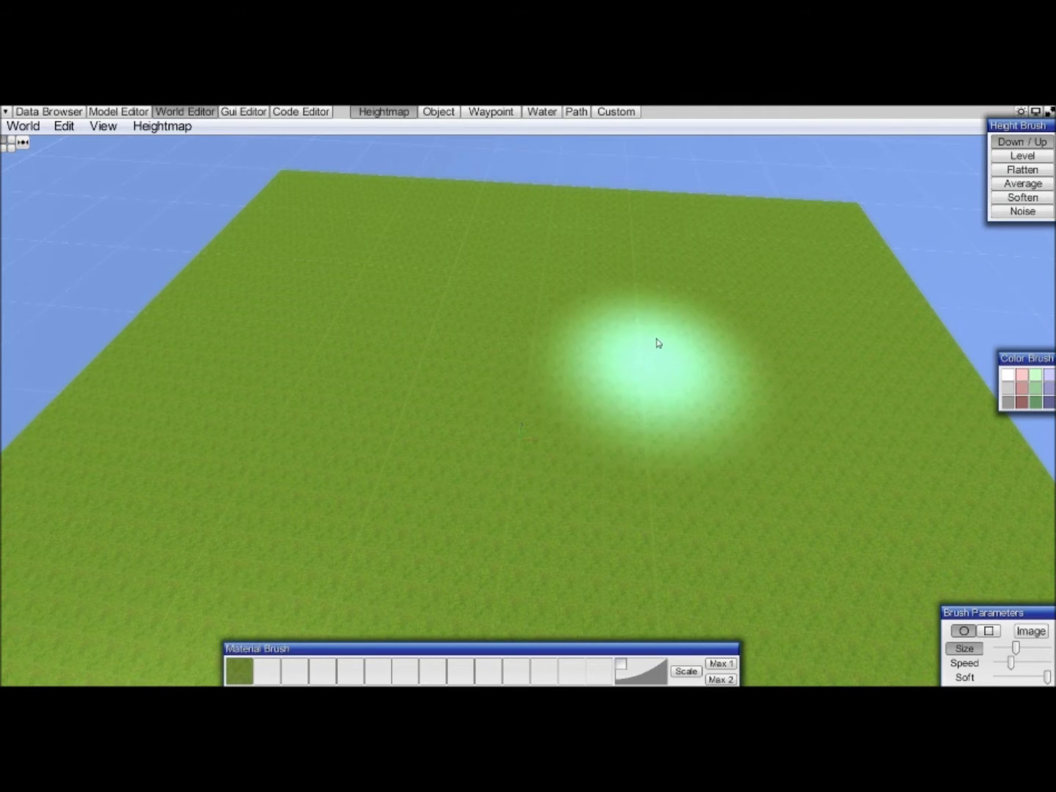
# Raise a broad, soft curved hill in the middle of the terrain with the Down / Up height brush.
pyautogui.moveTo(708, 325); pyautogui.dragTo(849, 244, button='middle')
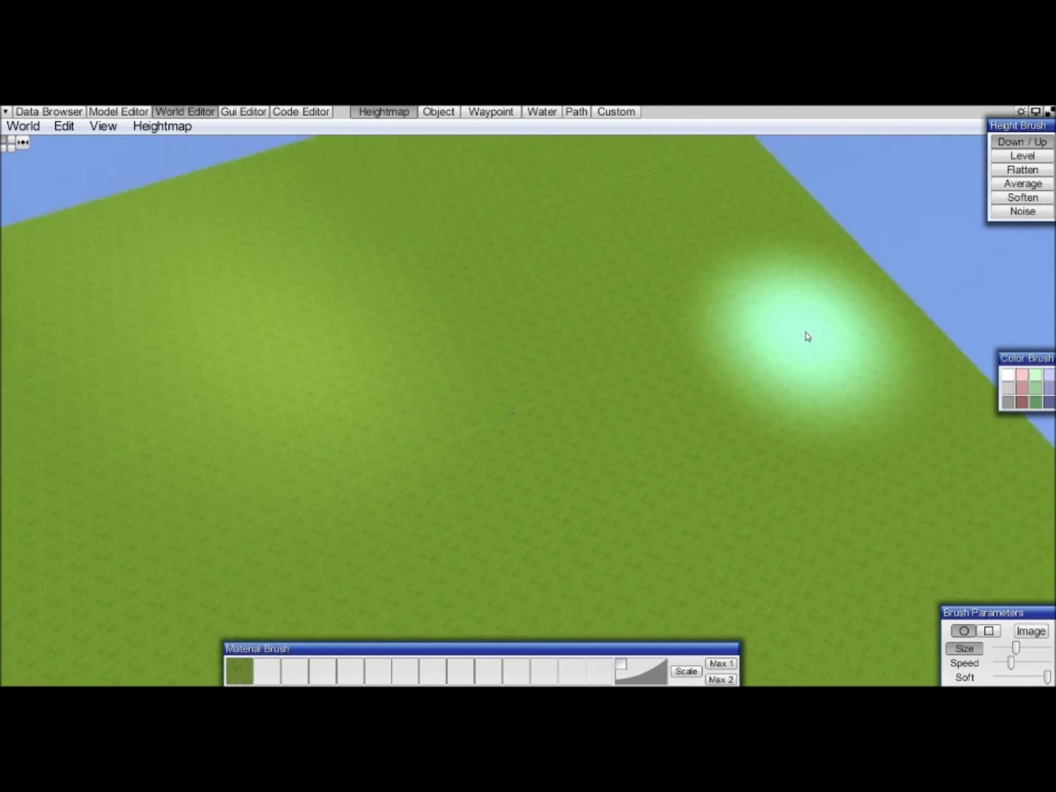
pyautogui.moveTo(806, 335); pyautogui.dragTo(974, 184, button='middle')
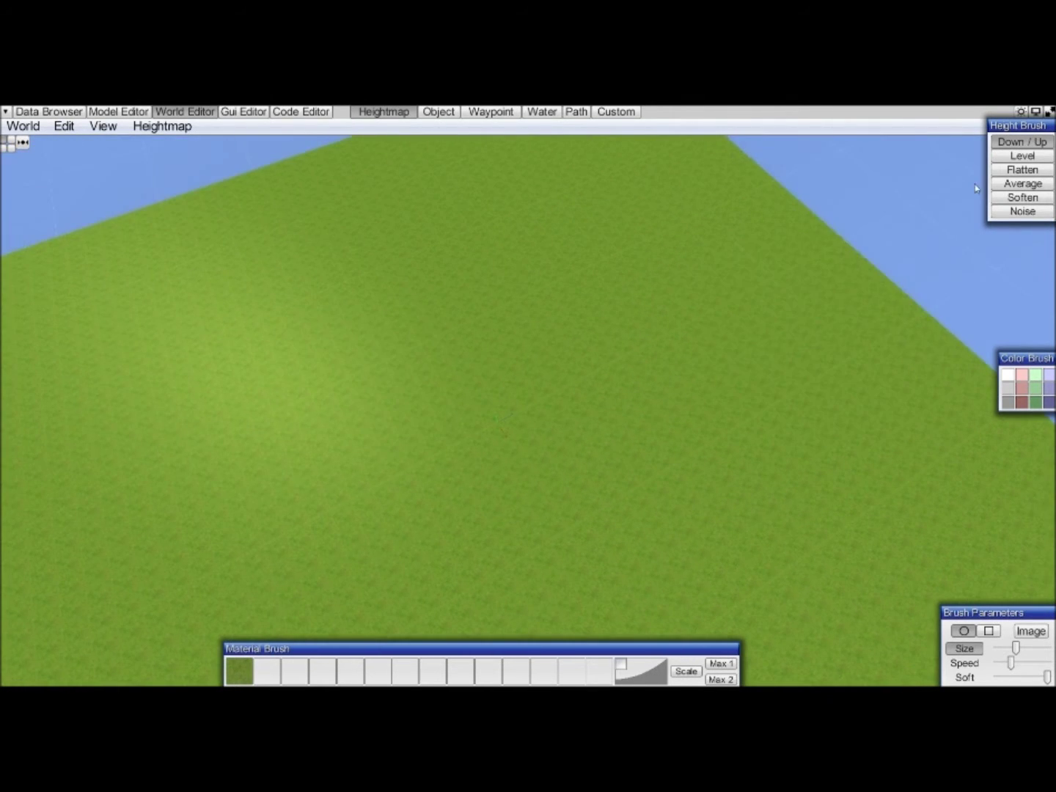
pyautogui.click(1014, 157)
pyautogui.moveTo(641, 394); pyautogui.dragTo(646, 350, button='right')
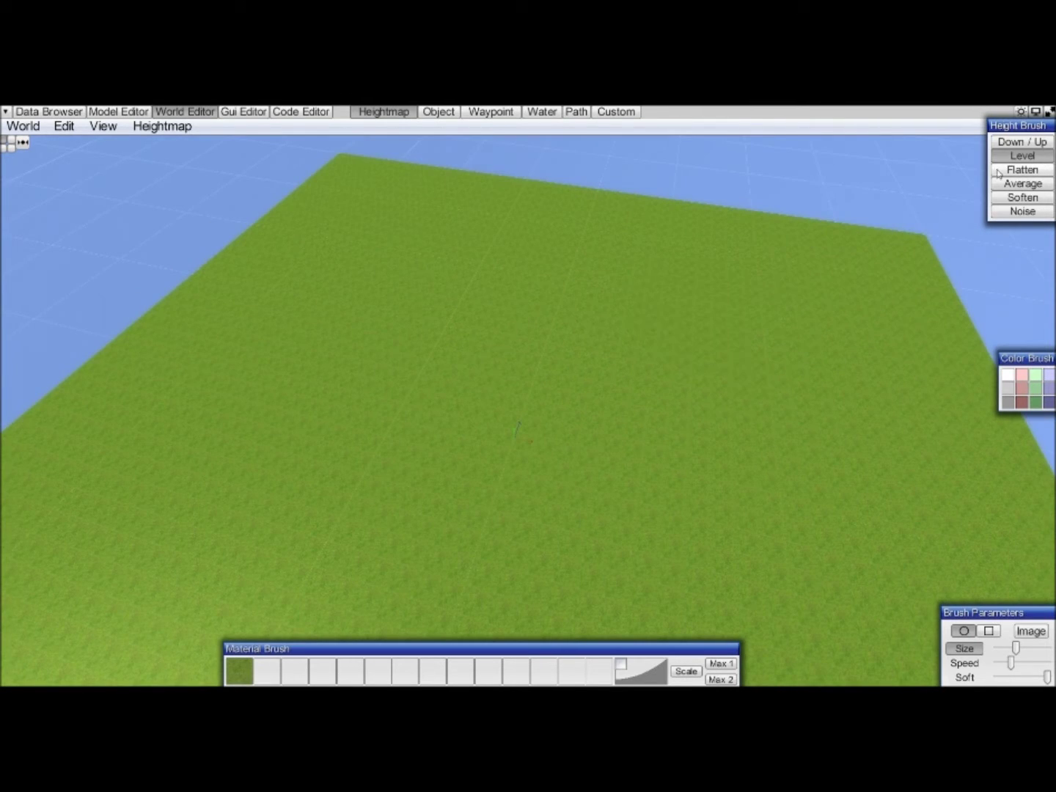
pyautogui.click(1022, 142)
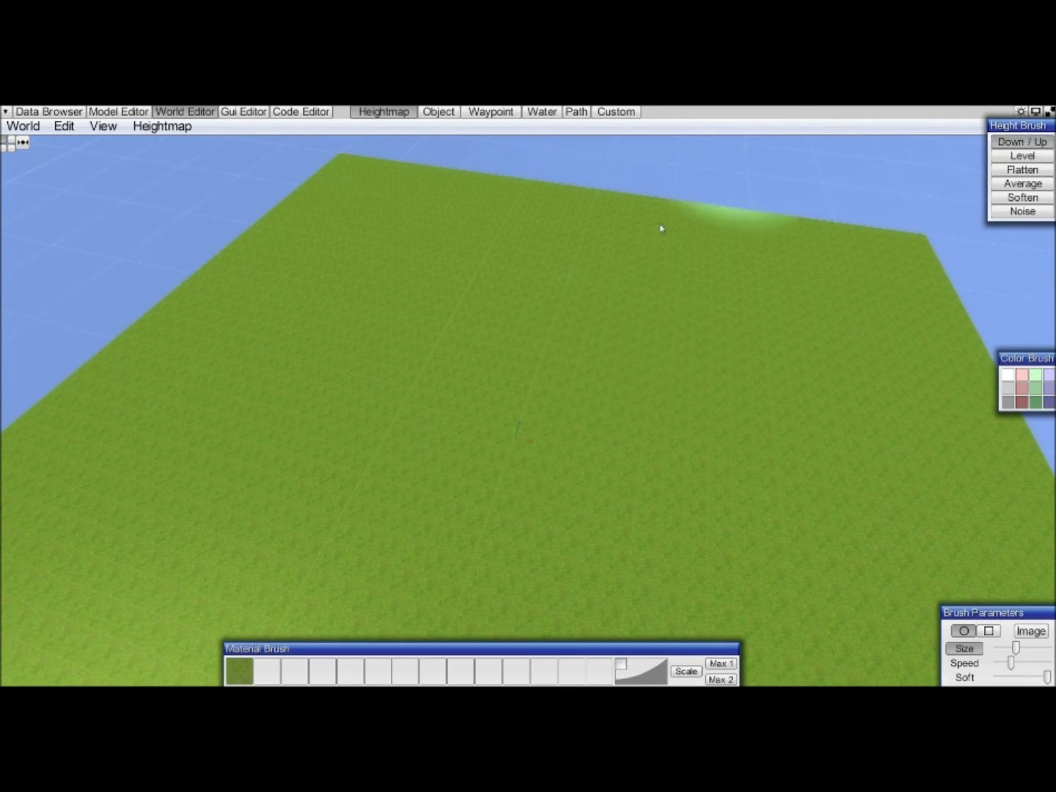
pyautogui.moveTo(563, 341)
pyautogui.mouseDown()
pyautogui.moveTo(693, 347)
pyautogui.moveTo(464, 371)
pyautogui.moveTo(414, 410)
pyautogui.mouseUp()
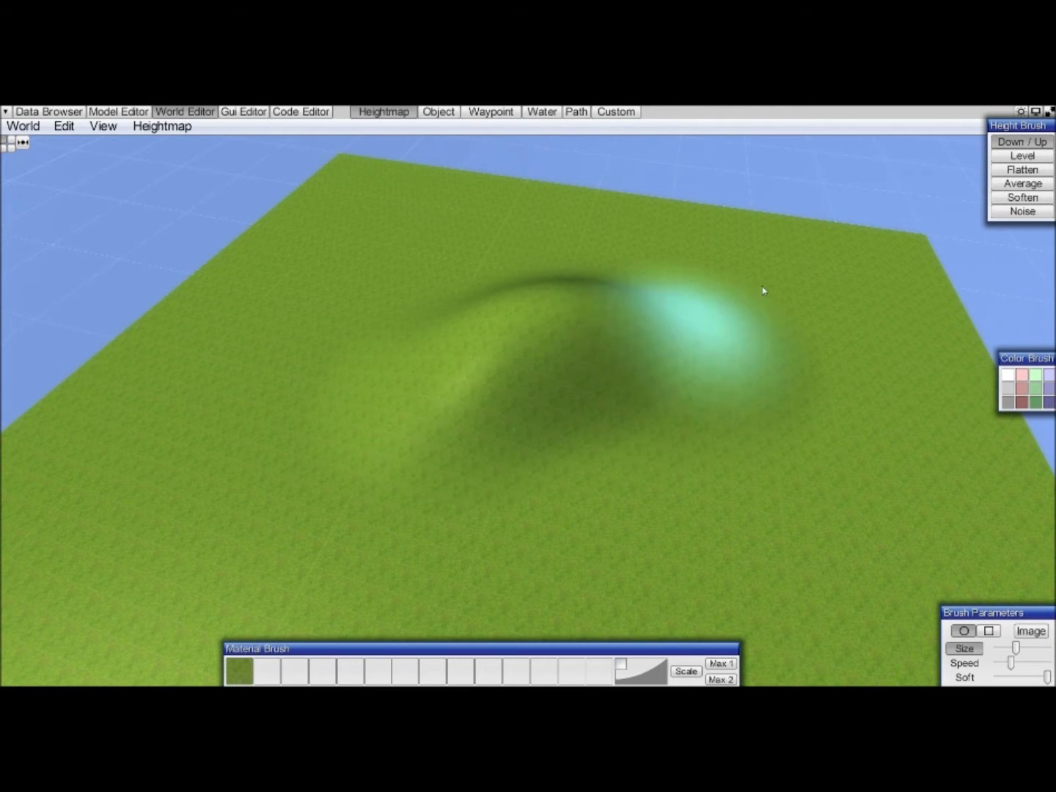
# Switch the height brush to Level and try it on the slope of the curved hill.
pyautogui.moveTo(685, 301); pyautogui.dragTo(687, 300, button='middle')
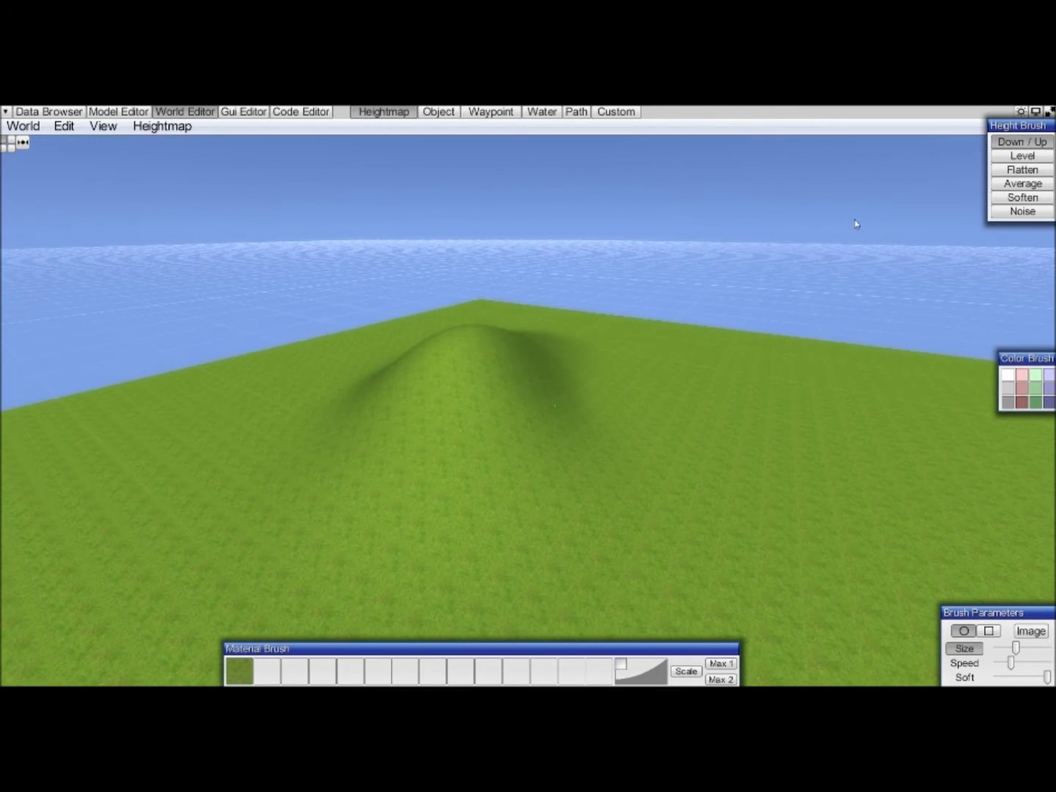
pyautogui.click(1009, 157)
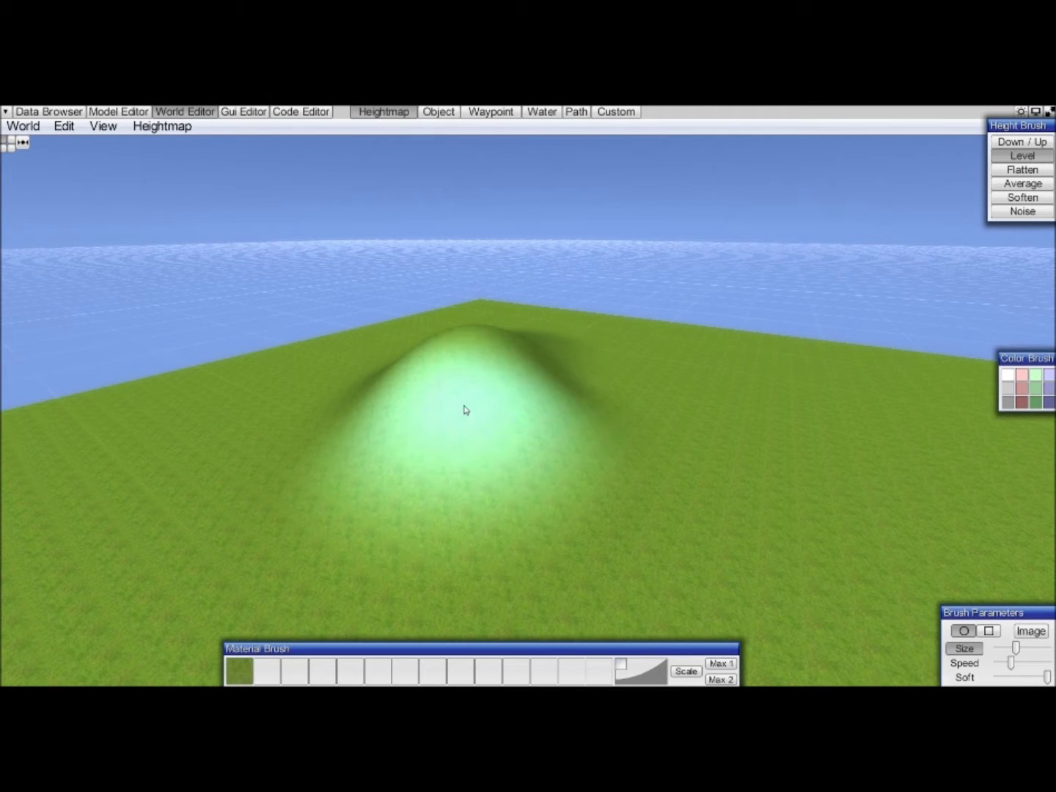
pyautogui.moveTo(616, 376); pyautogui.dragTo(595, 379, button='middle')
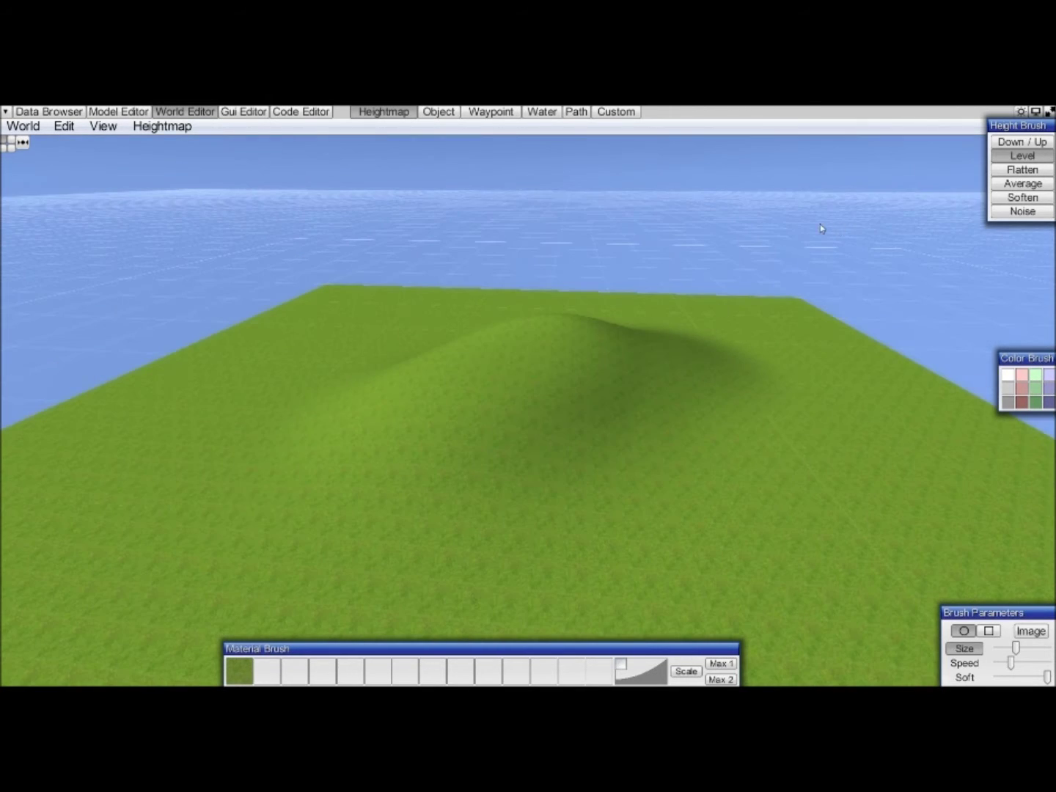
# Cut the hill's rounded top into a flat plateau with the Flatten height brush.
pyautogui.click(1023, 169)
pyautogui.moveTo(539, 396); pyautogui.dragTo(590, 394, button='right')
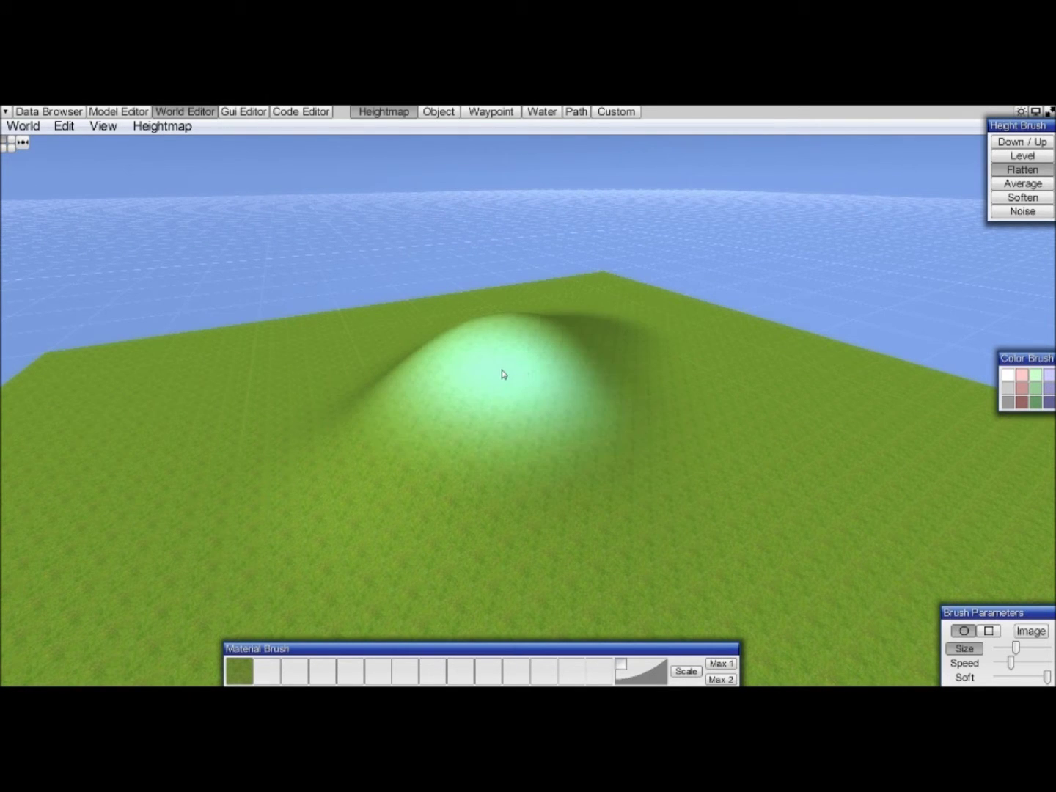
pyautogui.moveTo(502, 373); pyautogui.dragTo(586, 370)
pyautogui.moveTo(703, 366); pyautogui.dragTo(694, 366, button='middle')
pyautogui.moveTo(694, 366); pyautogui.dragTo(694, 365, button='right')
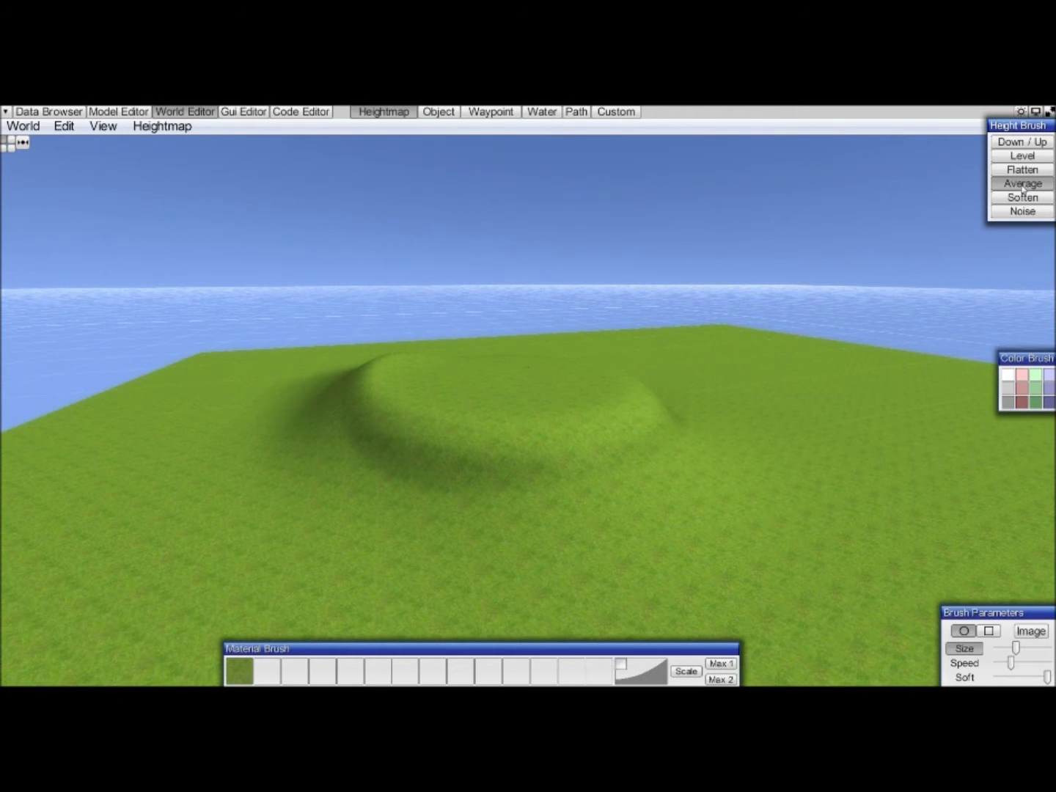
# Smooth the plateau's edges and slopes with the Average brush and the Soften brush.
pyautogui.moveTo(573, 390)
pyautogui.mouseDown(button='right')
pyautogui.moveTo(558, 419)
pyautogui.moveTo(561, 458)
pyautogui.mouseUp(button='right')
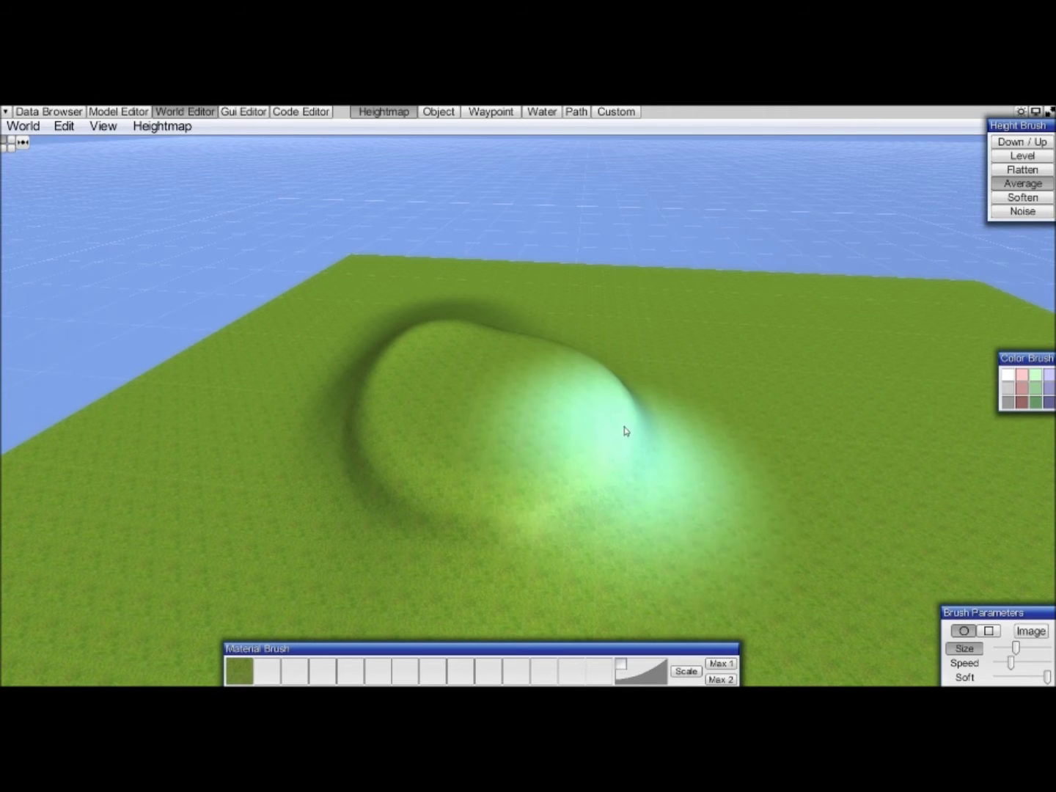
pyautogui.moveTo(726, 360); pyautogui.dragTo(748, 356, button='right')
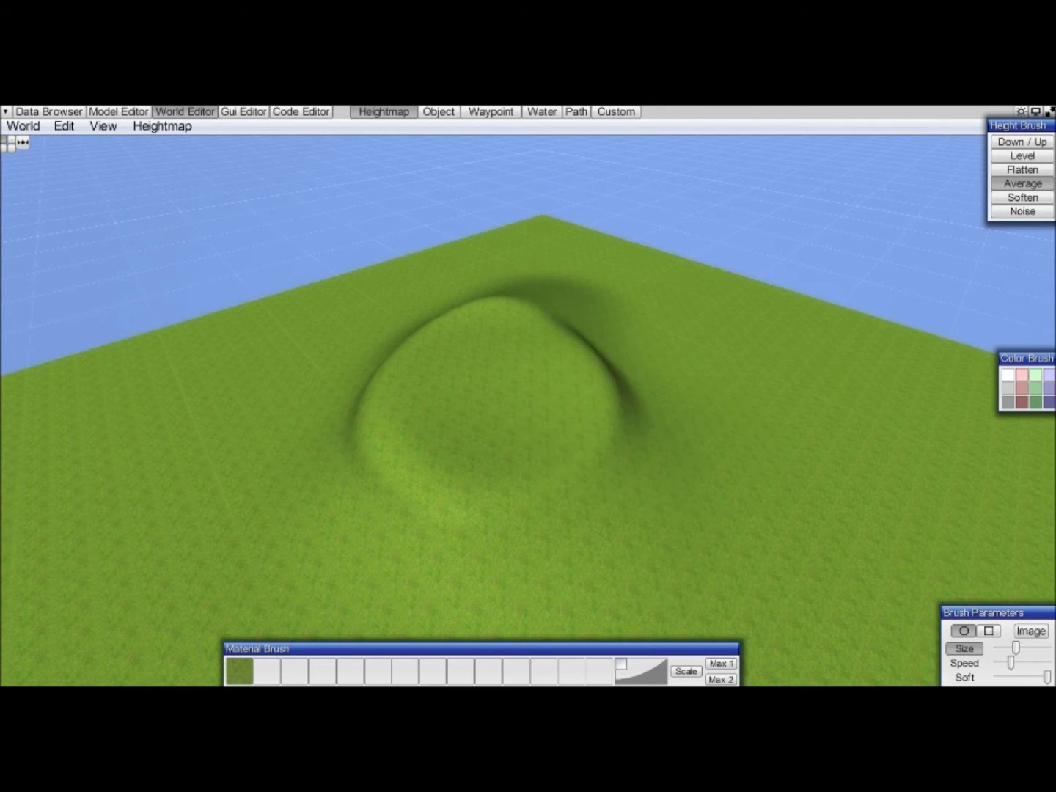
pyautogui.click(1023, 198)
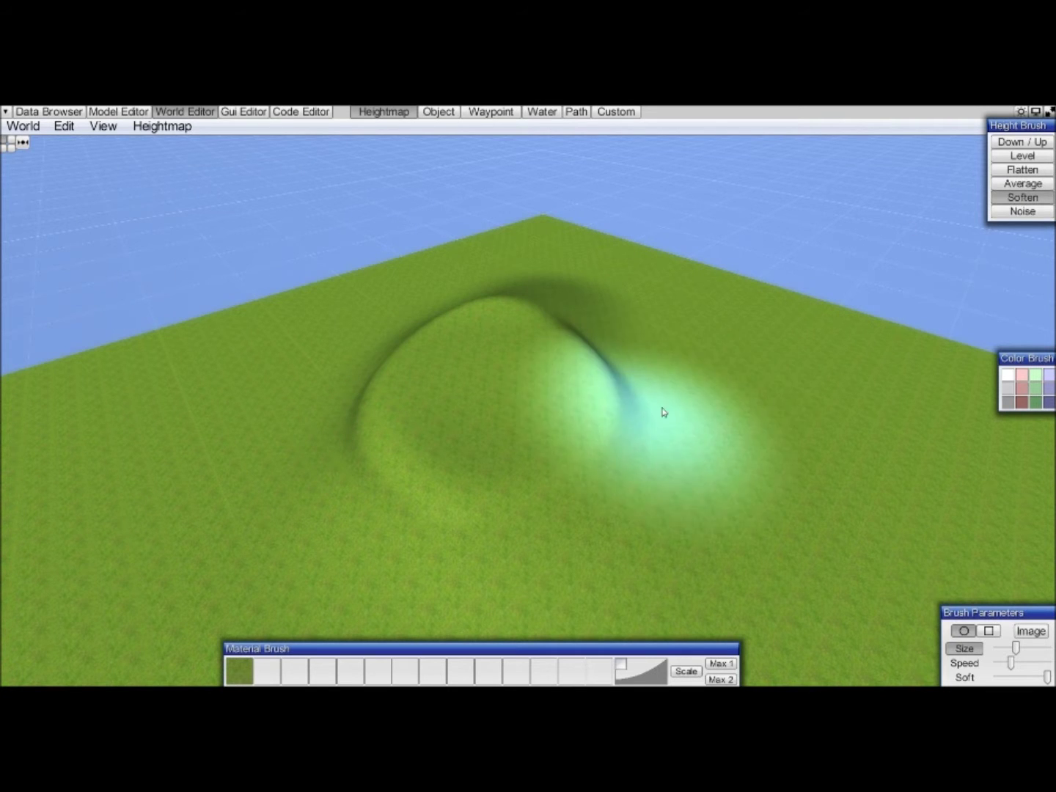
pyautogui.moveTo(663, 410); pyautogui.dragTo(626, 415, button='right')
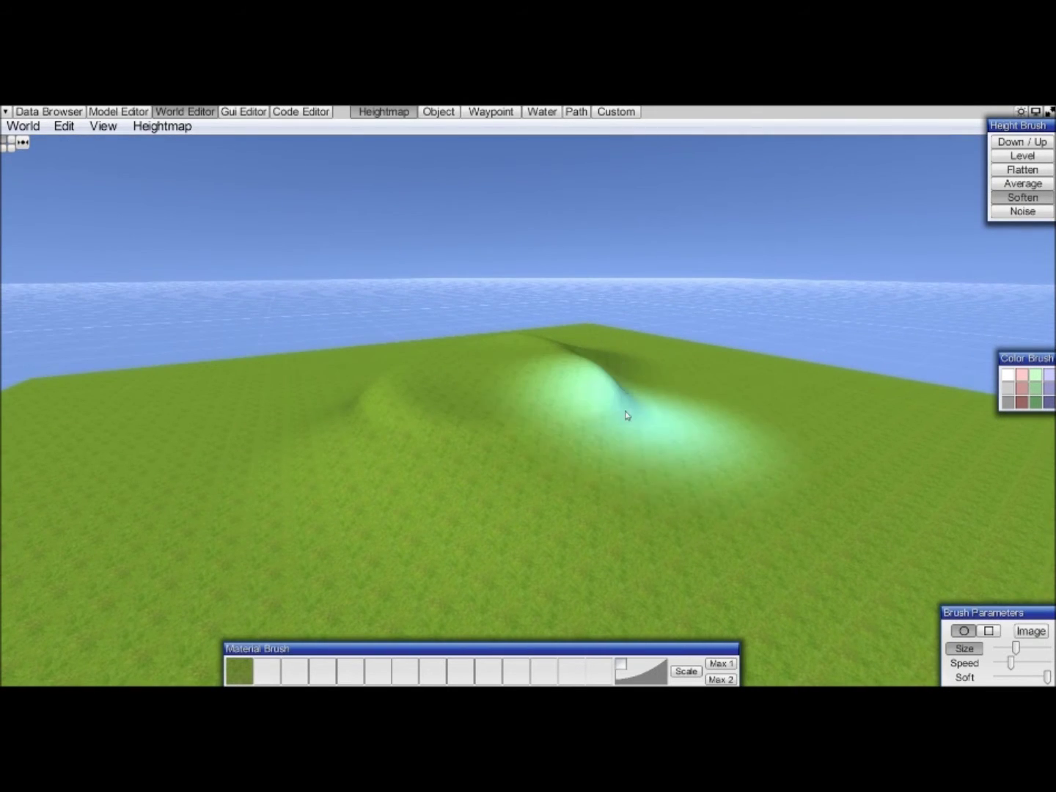
pyautogui.moveTo(730, 392); pyautogui.dragTo(744, 386, button='right')
pyautogui.scroll(3, 730, 372)
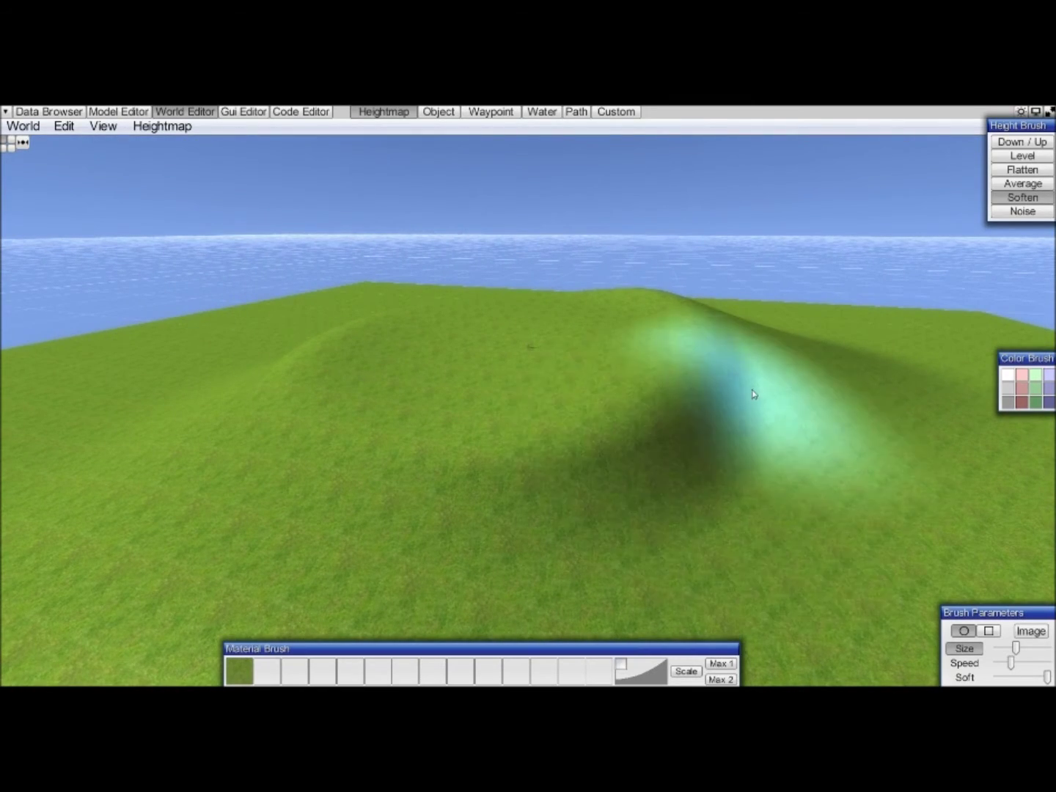
pyautogui.moveTo(754, 396); pyautogui.dragTo(753, 396, button='right')
pyautogui.scroll(3, 662, 358)
pyautogui.moveTo(702, 359); pyautogui.dragTo(816, 365, button='right')
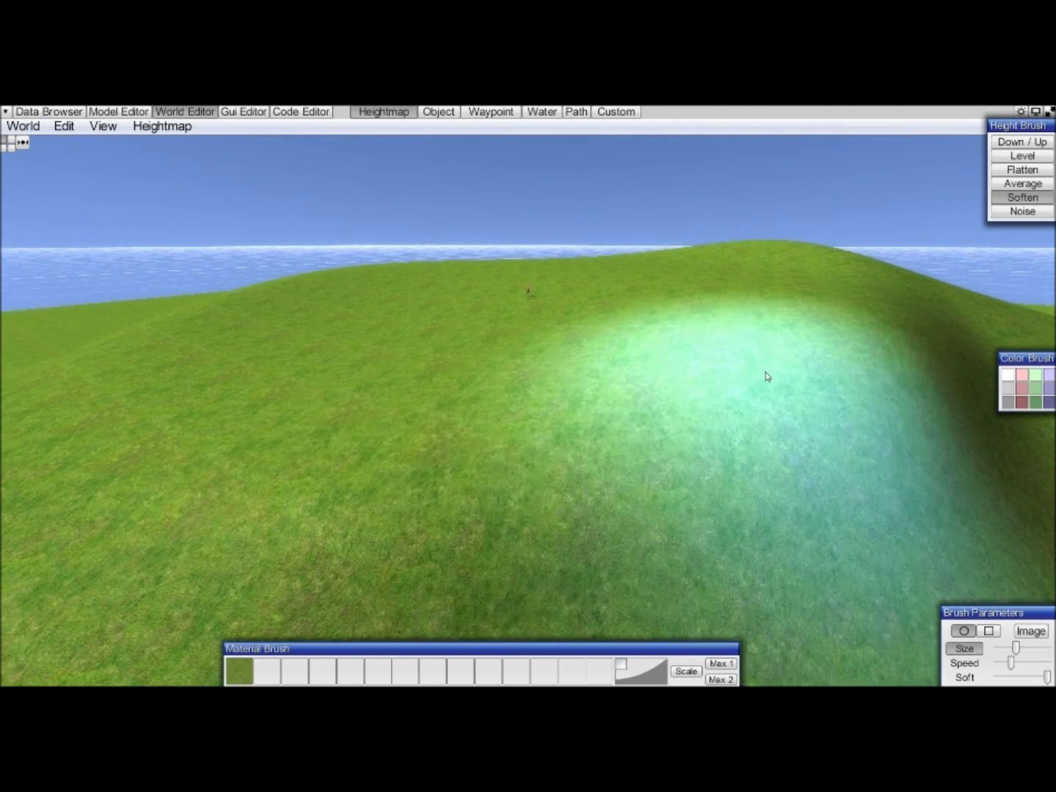
pyautogui.moveTo(766, 361); pyautogui.dragTo(766, 360, button='right')
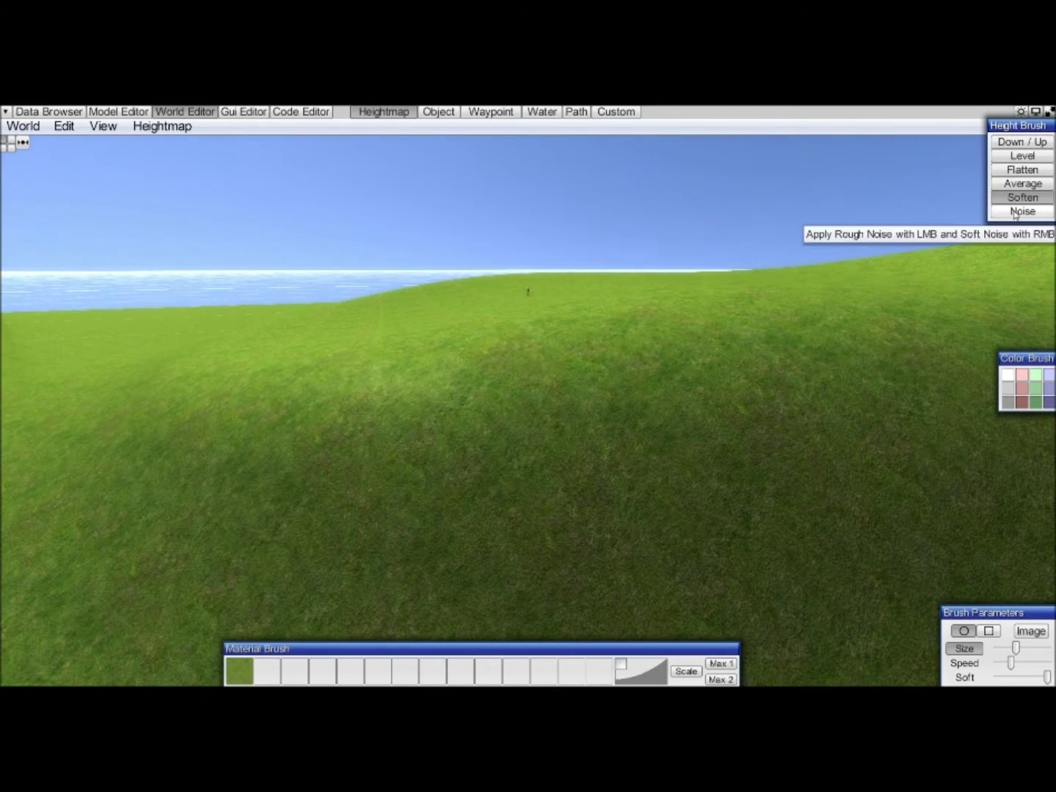
# Roughen a patch of the plateau near its steep edge with the Noise height brush.
pyautogui.moveTo(683, 347); pyautogui.dragTo(683, 347, button='right')
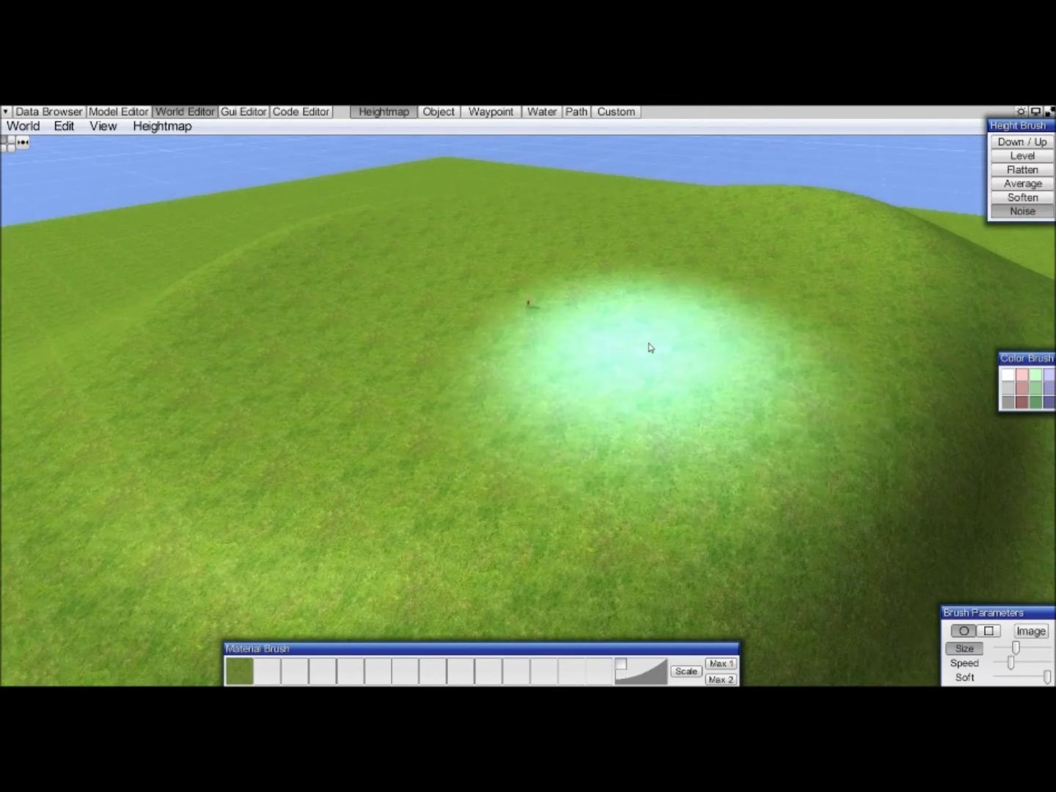
pyautogui.moveTo(657, 346)
pyautogui.mouseDown()
pyautogui.moveTo(554, 370)
pyautogui.moveTo(537, 397)
pyautogui.moveTo(450, 337)
pyautogui.moveTo(373, 374)
pyautogui.moveTo(744, 323)
pyautogui.mouseUp()
pyautogui.moveTo(744, 323)
pyautogui.mouseDown(button='right')
pyautogui.moveTo(704, 327)
pyautogui.moveTo(701, 317)
pyautogui.mouseUp(button='right')
pyautogui.scroll(-3, 701, 318)
pyautogui.moveTo(662, 382); pyautogui.dragTo(663, 382, button='right')
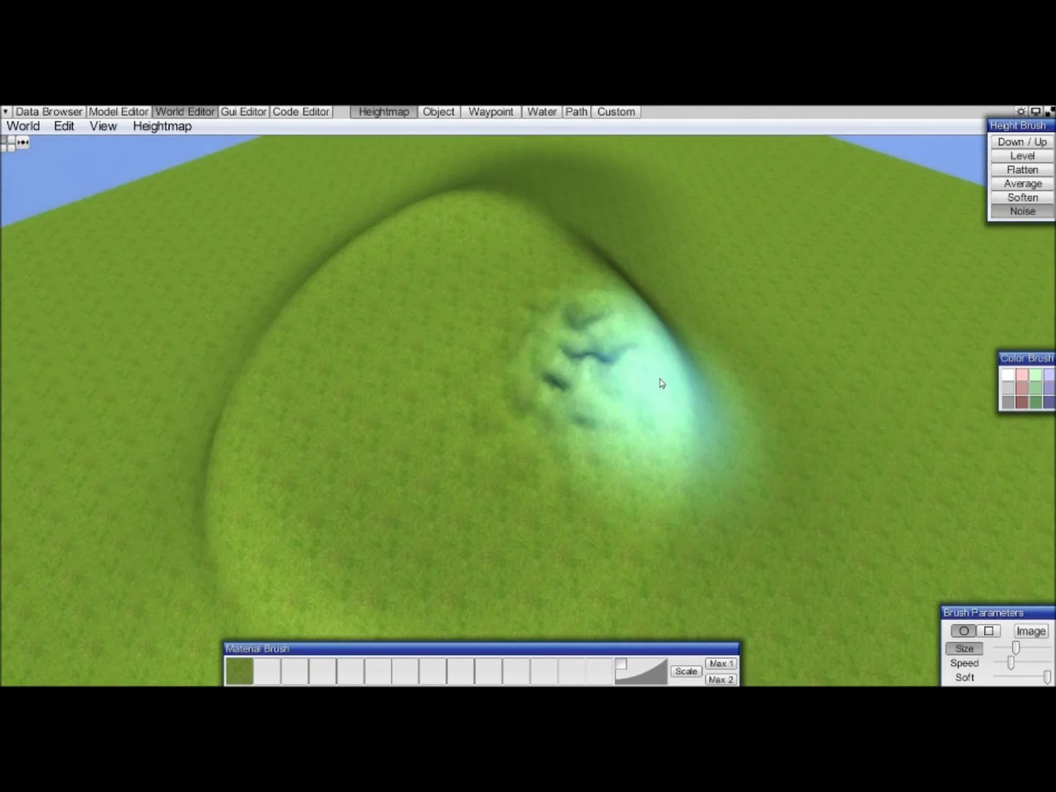
# Level the entire terrain into a flat plane using the Flatten brush at nearly maximum size.
pyautogui.click(1027, 171)
pyautogui.moveTo(729, 231); pyautogui.dragTo(583, 311, button='right')
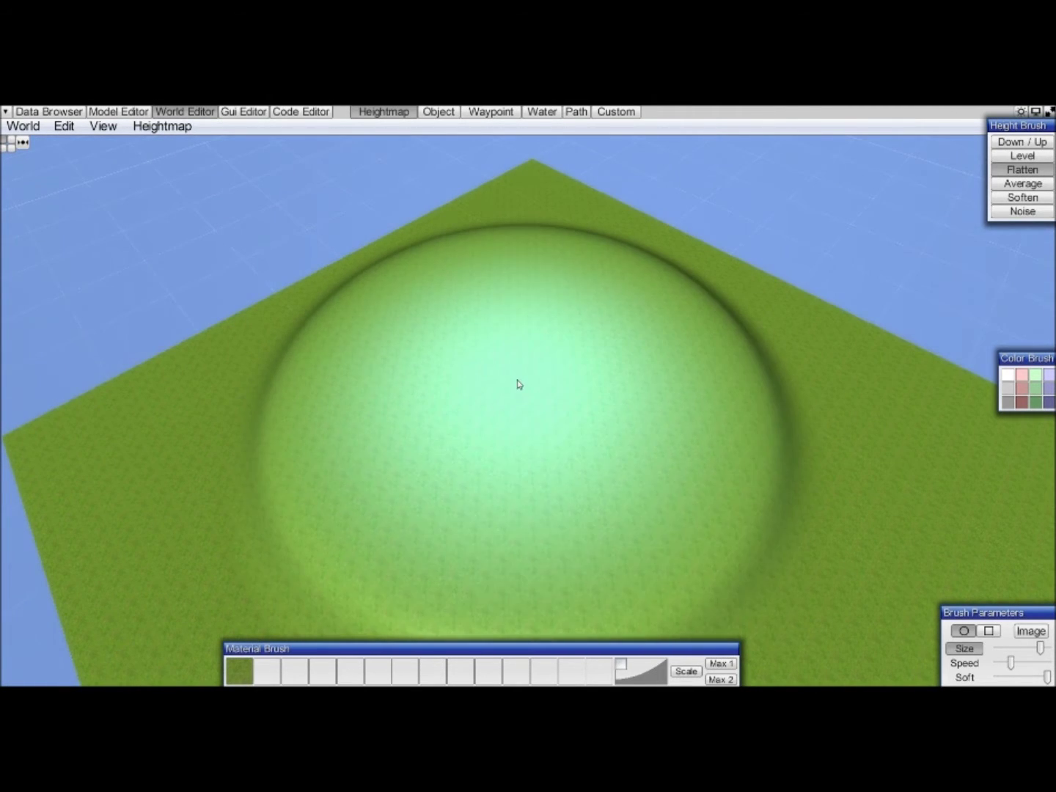
pyautogui.click(517, 385)
pyautogui.moveTo(727, 370); pyautogui.dragTo(657, 376, button='middle')
pyautogui.scroll(-4, 656, 376)
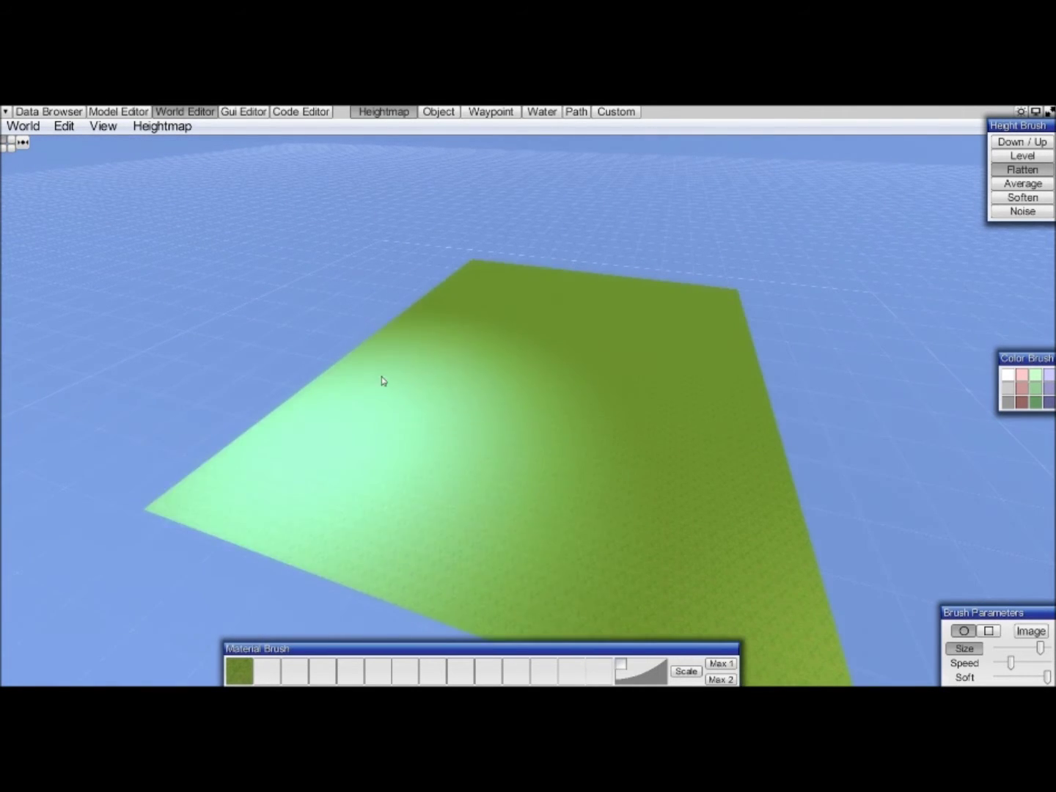
pyautogui.moveTo(624, 366)
pyautogui.mouseDown(button='middle')
pyautogui.moveTo(578, 373)
pyautogui.moveTo(551, 395)
pyautogui.moveTo(579, 422)
pyautogui.moveTo(624, 375)
pyautogui.mouseUp(button='middle')
pyautogui.scroll(5, 596, 363)
pyautogui.scroll(-5, 577, 373)
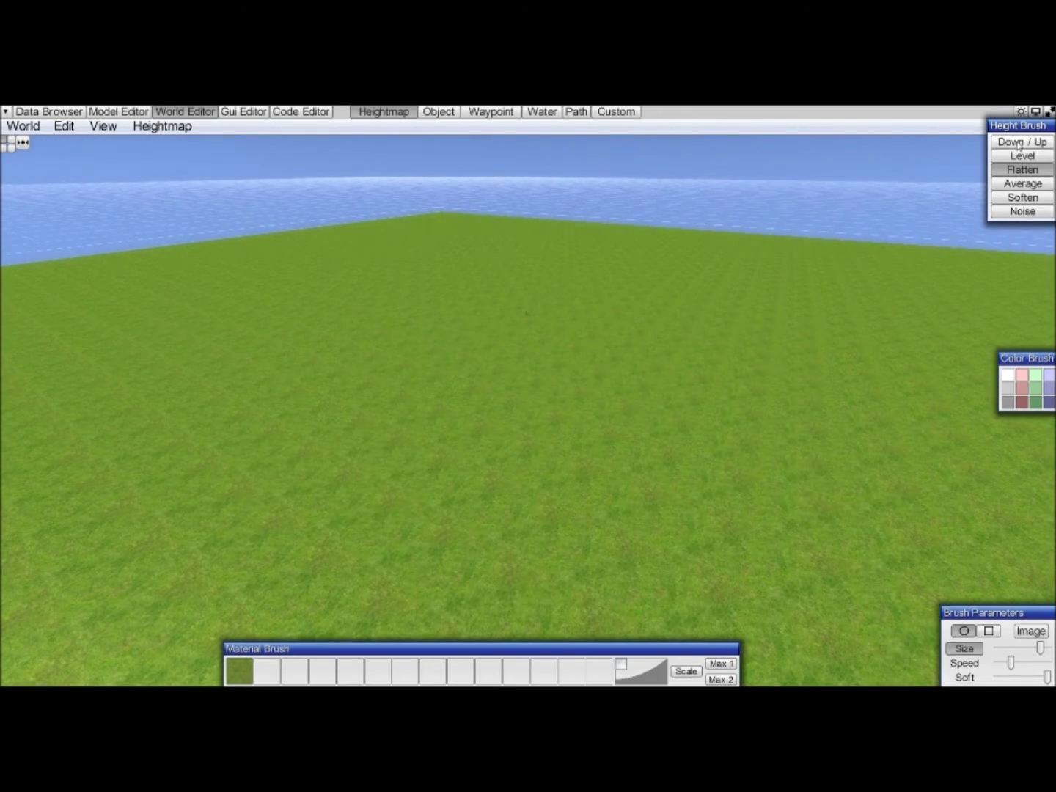
# Switch the height brush back to Down / Up and reduce its size to a bit over a third of the range.
pyautogui.click(1018, 143)
pyautogui.scroll(-3, 642, 350)
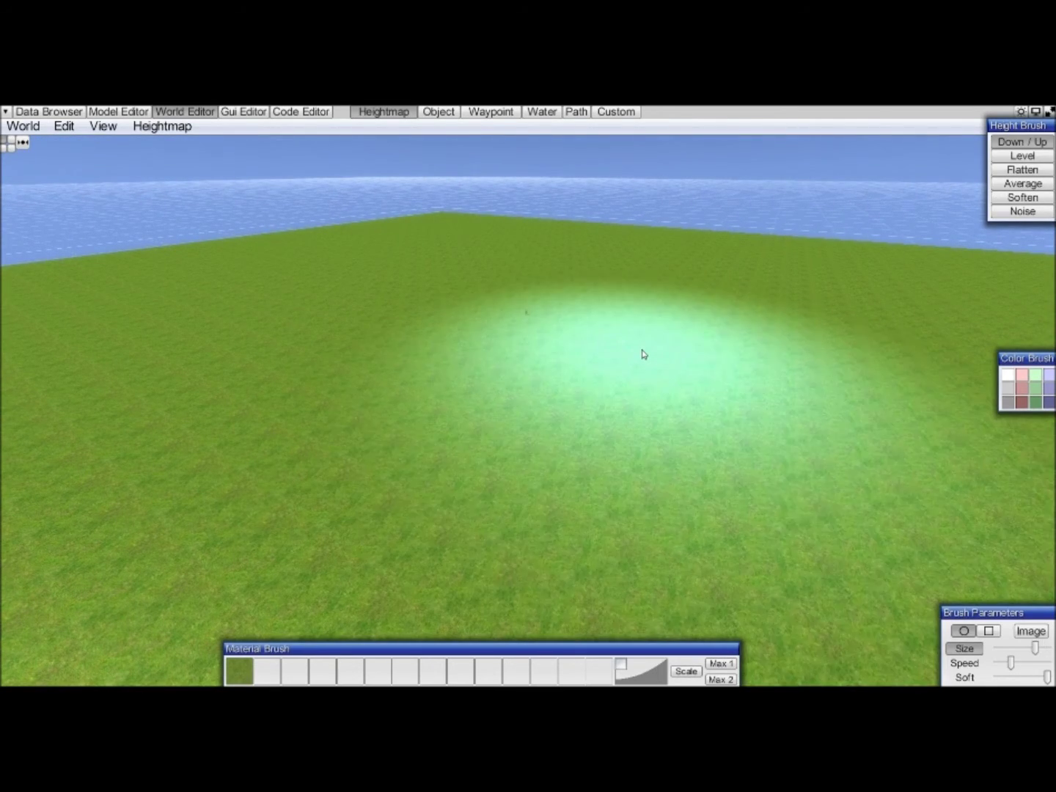
pyautogui.scroll(-2, 642, 352)
pyautogui.moveTo(594, 343); pyautogui.dragTo(593, 342, button='middle')
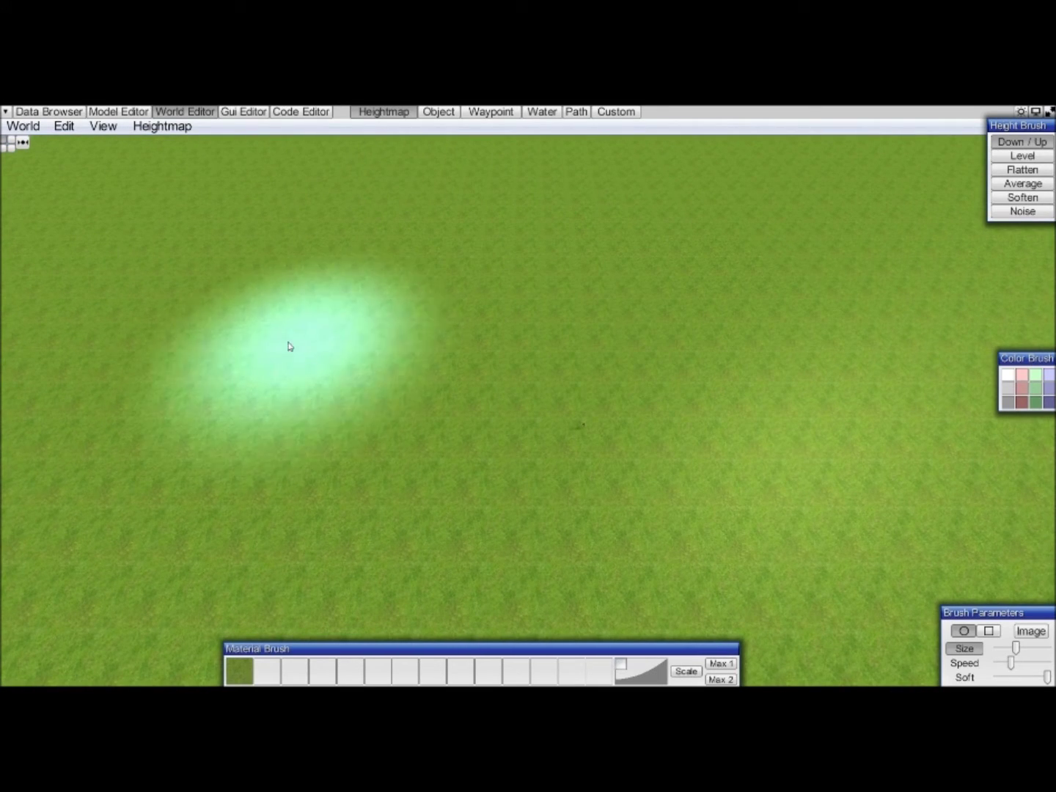
# Raise a few soft, smooth hills on the flat terrain with the plain round brush, and undo the sculpting.
pyautogui.moveTo(241, 370)
pyautogui.mouseDown()
pyautogui.moveTo(301, 325)
pyautogui.moveTo(721, 293)
pyautogui.moveTo(719, 266)
pyautogui.moveTo(235, 354)
pyautogui.mouseUp()
pyautogui.scroll(5, 590, 297)
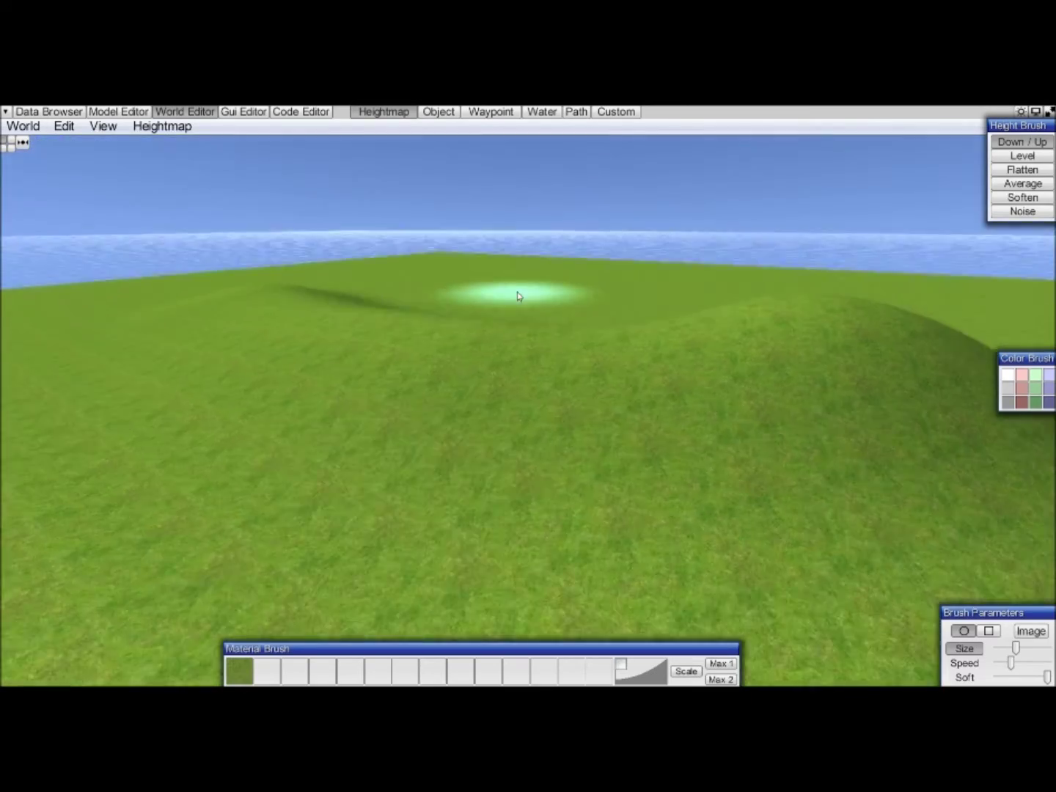
pyautogui.scroll(-5, 471, 382)
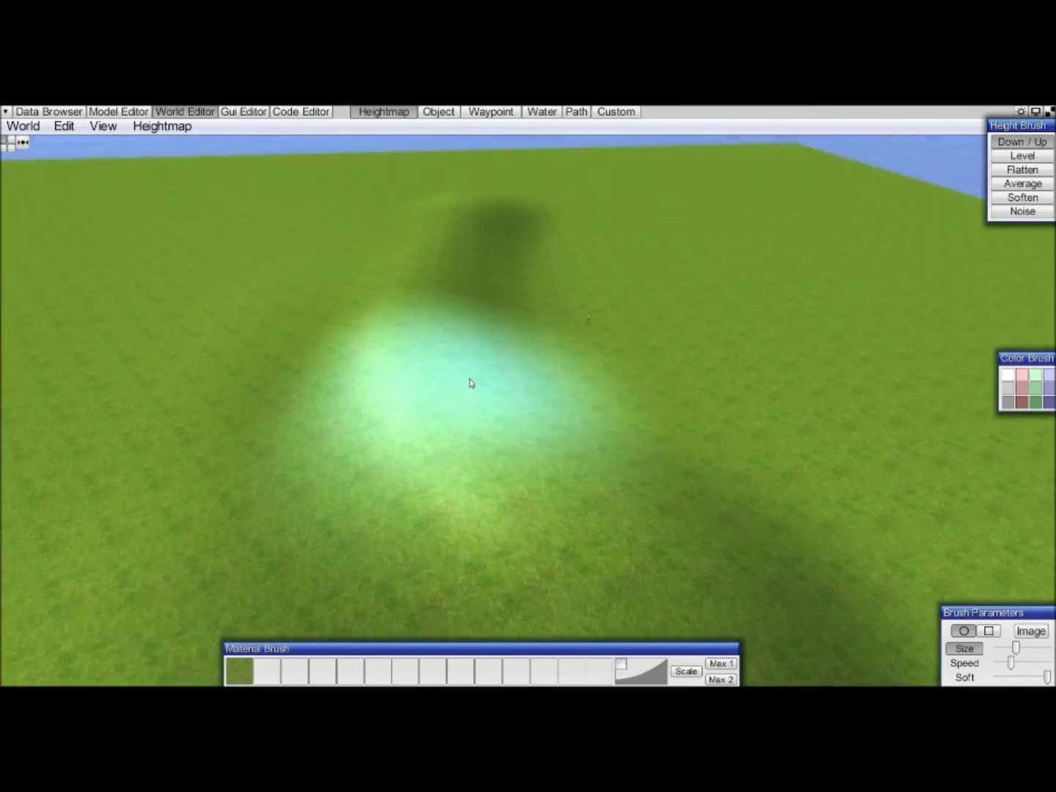
pyautogui.hotkey('ctrl', 'z')
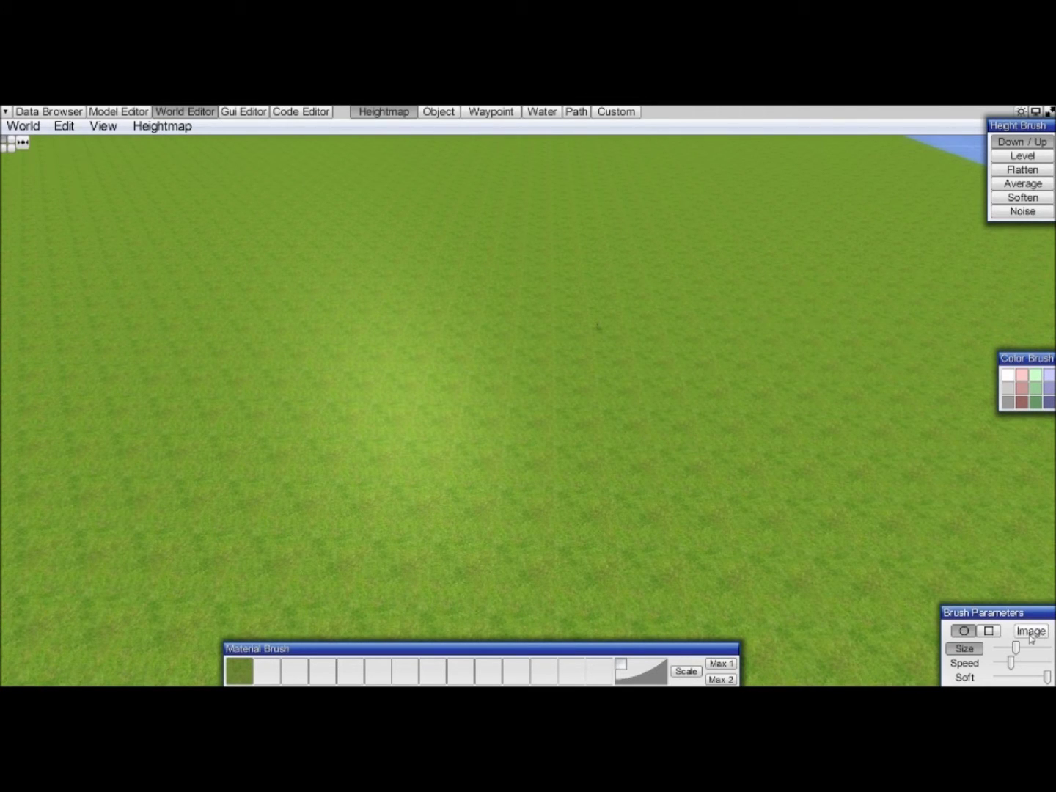
# Turn on the brush's Image option with the black-and-white cloud texture, try a raising stroke on the terrain, and undo it.
pyautogui.click(1032, 632)
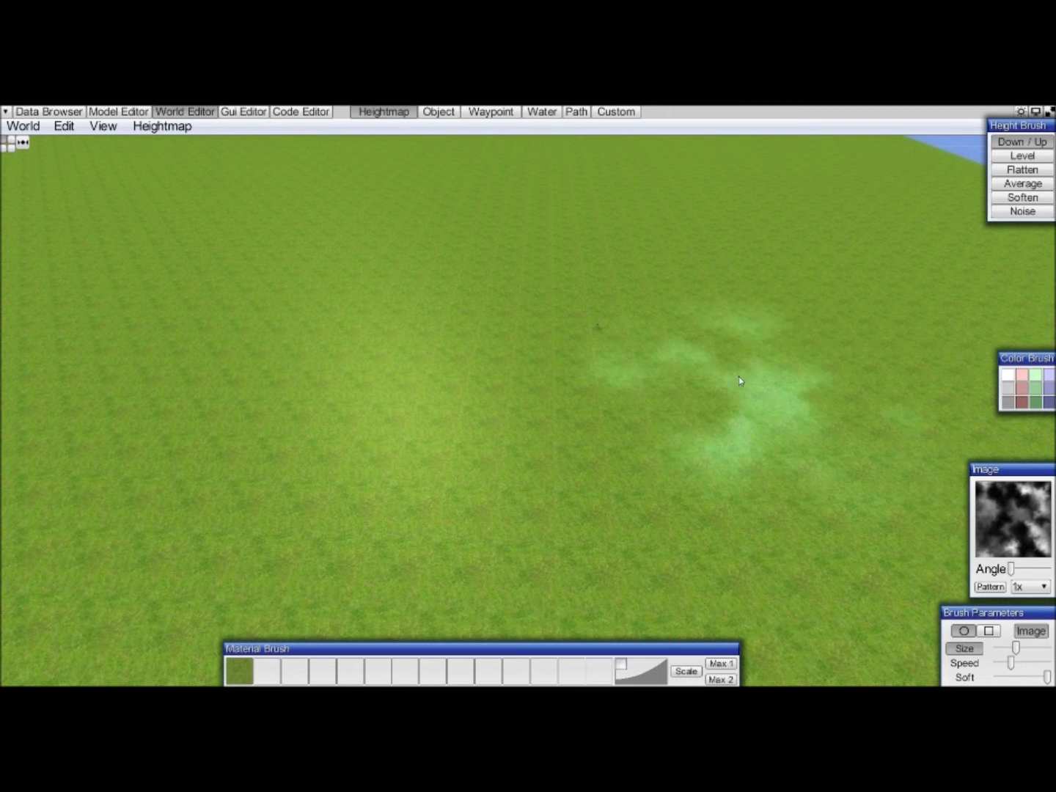
pyautogui.moveTo(532, 412)
pyautogui.mouseDown()
pyautogui.moveTo(669, 387)
pyautogui.moveTo(495, 382)
pyautogui.moveTo(591, 376)
pyautogui.moveTo(465, 407)
pyautogui.moveTo(504, 361)
pyautogui.mouseUp()
pyautogui.hotkey('ctrl', 'z')
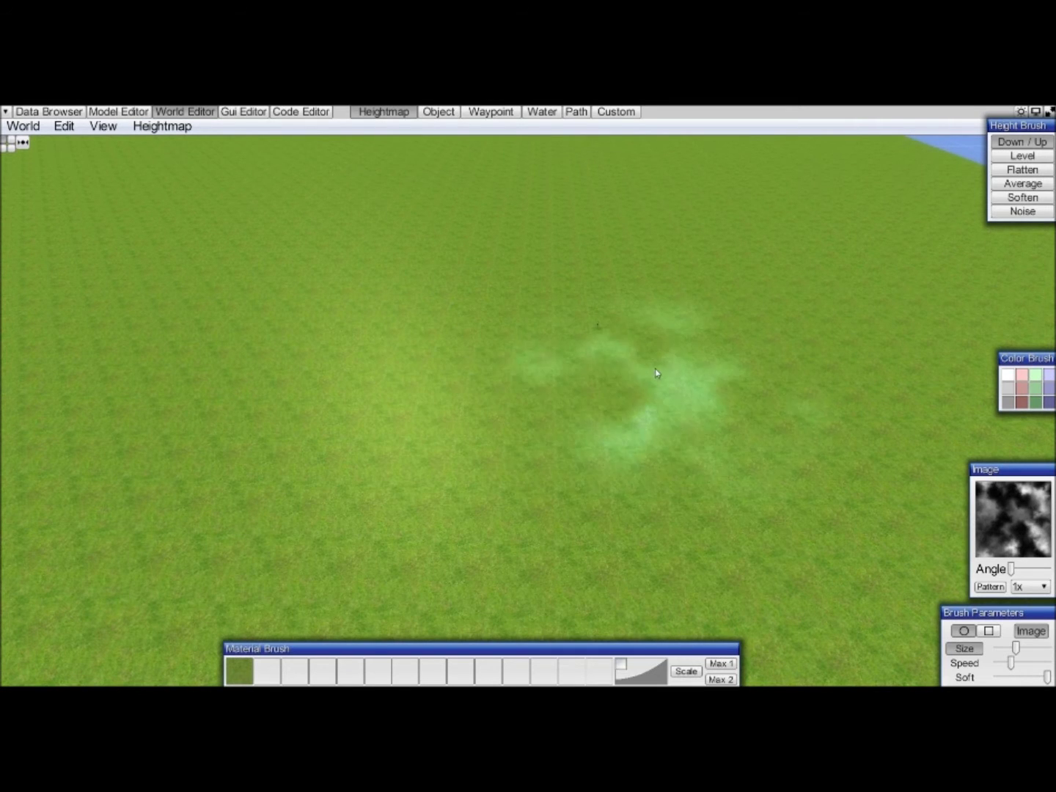
# Try larger and smaller sizes for the image brush, returning it to a bit over a third of the size range.
pyautogui.moveTo(693, 365); pyautogui.dragTo(735, 367, button='middle')
pyautogui.scroll(-5, 736, 373)
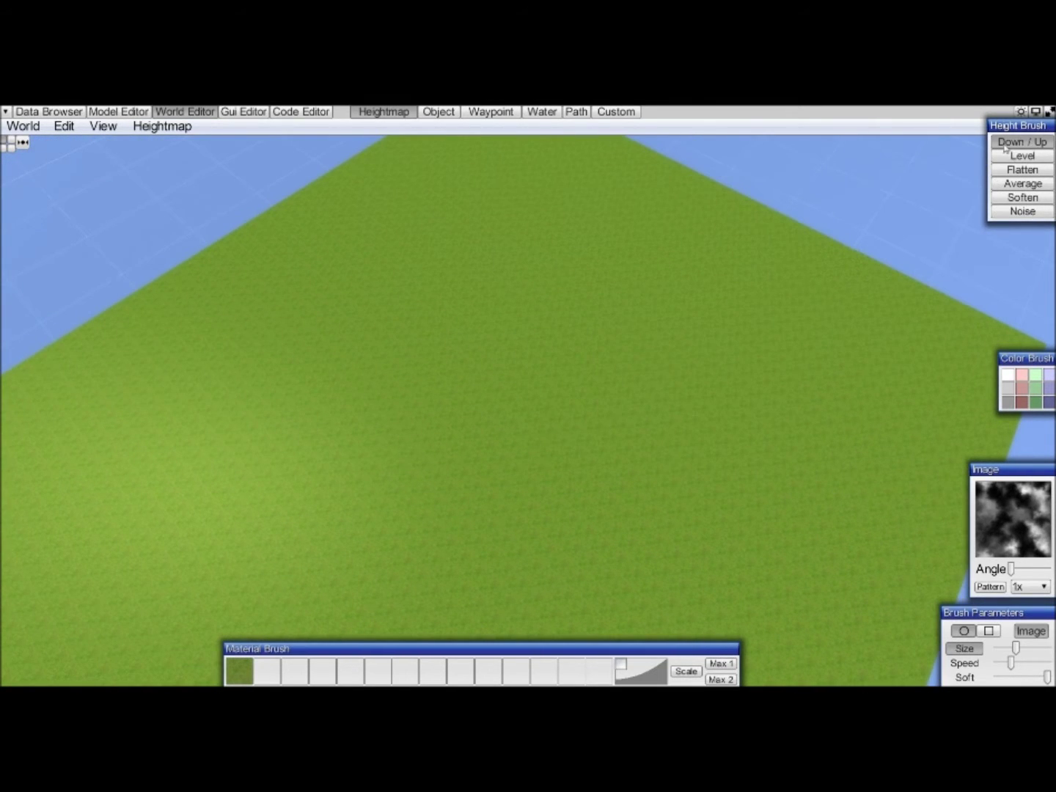
pyautogui.keyDown('ctrl'); pyautogui.scroll(2, 549, 346); pyautogui.keyUp('ctrl')
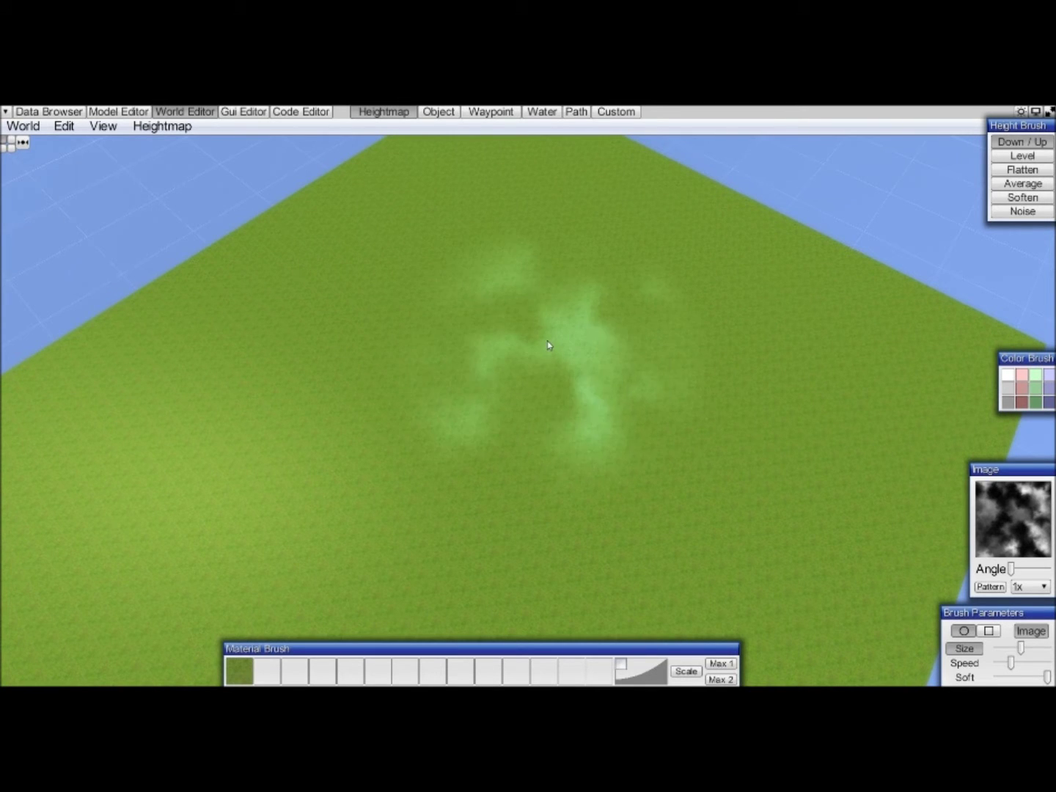
pyautogui.keyDown('ctrl'); pyautogui.scroll(-4, 535, 340); pyautogui.keyUp('ctrl')
pyautogui.keyDown('ctrl'); pyautogui.scroll(2, 517, 333); pyautogui.keyUp('ctrl')
pyautogui.keyDown('ctrl'); pyautogui.scroll(-2, 523, 333); pyautogui.keyUp('ctrl')
pyautogui.keyDown('ctrl'); pyautogui.scroll(1, 522, 329); pyautogui.keyUp('ctrl')
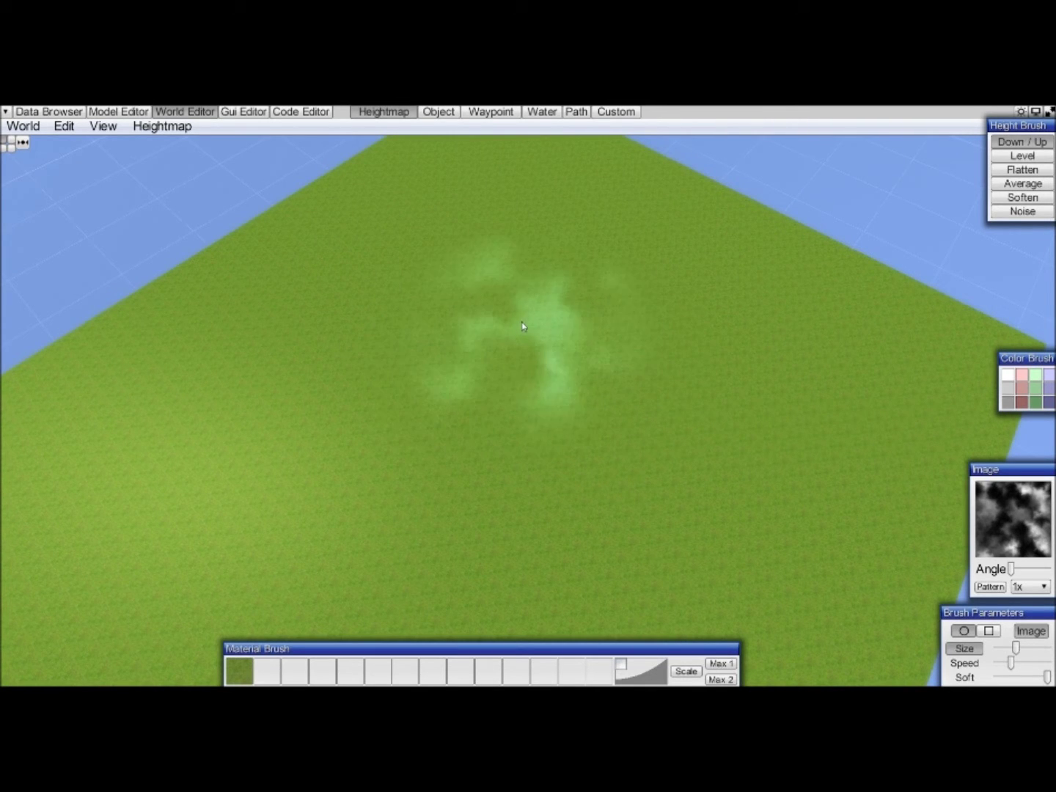
# Raise a tall, rugged mountain ridge across the middle of the terrain with the cloud-textured Down / Up brush.
pyautogui.moveTo(571, 327)
pyautogui.mouseDown(button='middle')
pyautogui.moveTo(544, 328)
pyautogui.moveTo(562, 327)
pyautogui.mouseUp(button='middle')
pyautogui.moveTo(624, 325)
pyautogui.mouseDown()
pyautogui.moveTo(365, 361)
pyautogui.moveTo(533, 340)
pyautogui.moveTo(396, 338)
pyautogui.moveTo(549, 330)
pyautogui.moveTo(473, 309)
pyautogui.moveTo(636, 337)
pyautogui.moveTo(503, 371)
pyautogui.mouseUp()
pyautogui.moveTo(502, 370)
pyautogui.mouseDown(button='middle')
pyautogui.moveTo(564, 382)
pyautogui.moveTo(550, 386)
pyautogui.mouseUp(button='middle')
pyautogui.moveTo(410, 506)
pyautogui.mouseDown()
pyautogui.moveTo(502, 327)
pyautogui.moveTo(387, 505)
pyautogui.moveTo(393, 441)
pyautogui.moveTo(429, 350)
pyautogui.moveTo(326, 473)
pyautogui.moveTo(340, 432)
pyautogui.moveTo(462, 308)
pyautogui.moveTo(400, 360)
pyautogui.moveTo(342, 451)
pyautogui.moveTo(473, 346)
pyautogui.moveTo(454, 352)
pyautogui.mouseUp()
pyautogui.moveTo(455, 353); pyautogui.dragTo(473, 352, button='middle')
pyautogui.moveTo(473, 353)
pyautogui.mouseDown()
pyautogui.moveTo(574, 313)
pyautogui.moveTo(276, 457)
pyautogui.moveTo(231, 372)
pyautogui.moveTo(172, 361)
pyautogui.moveTo(224, 323)
pyautogui.moveTo(590, 283)
pyautogui.moveTo(482, 341)
pyautogui.mouseUp()
pyautogui.moveTo(568, 358); pyautogui.dragTo(569, 358, button='middle')
pyautogui.moveTo(407, 452)
pyautogui.mouseDown()
pyautogui.moveTo(240, 359)
pyautogui.moveTo(227, 470)
pyautogui.moveTo(651, 381)
pyautogui.mouseUp()
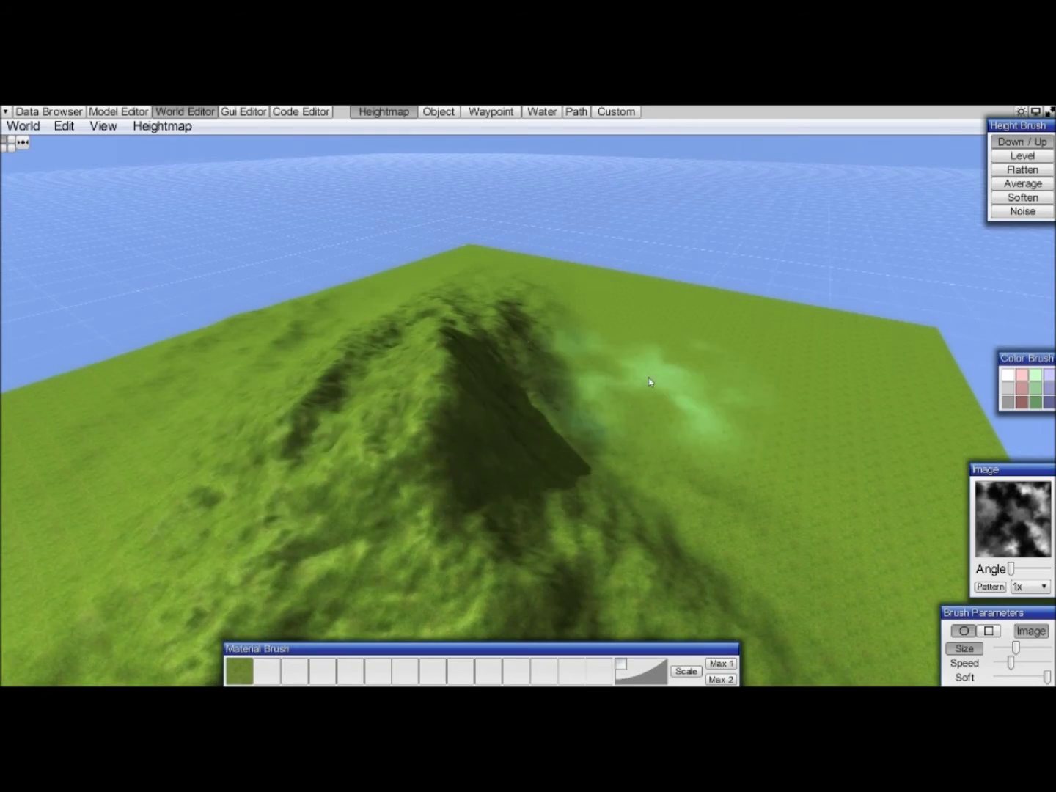
# Add more rocky relief along the foot of the mountain's steep side with the image brush.
pyautogui.scroll(3, 544, 339)
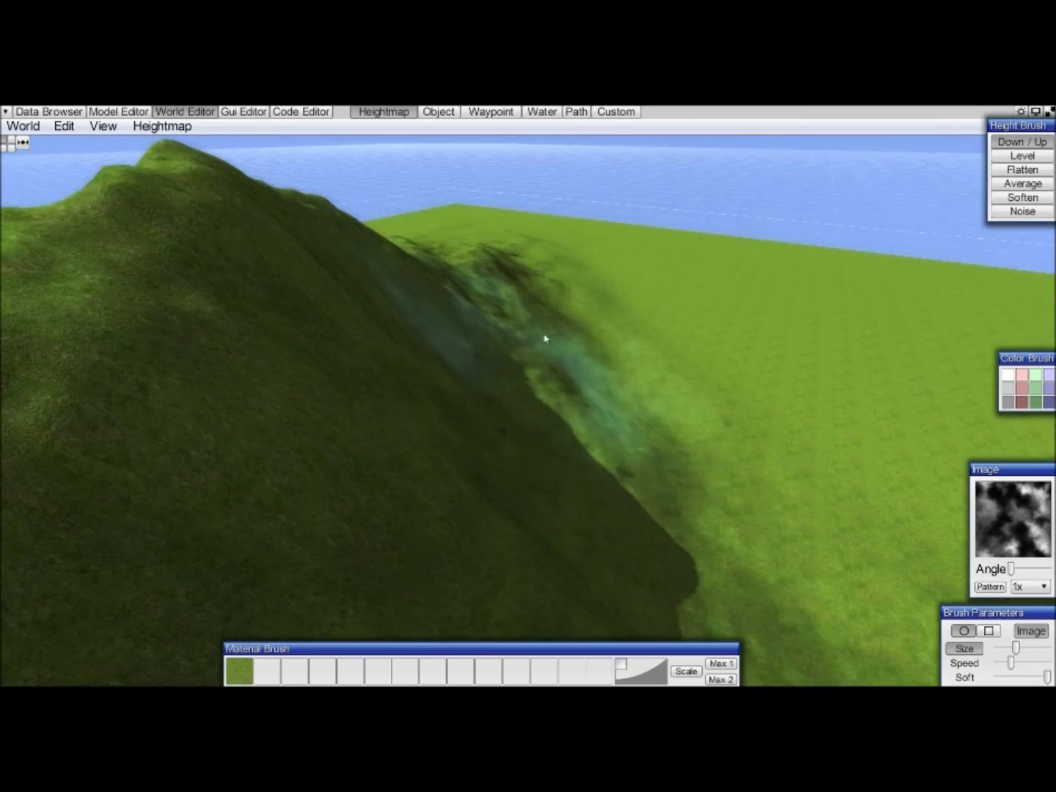
pyautogui.moveTo(544, 338); pyautogui.dragTo(532, 299, button='right')
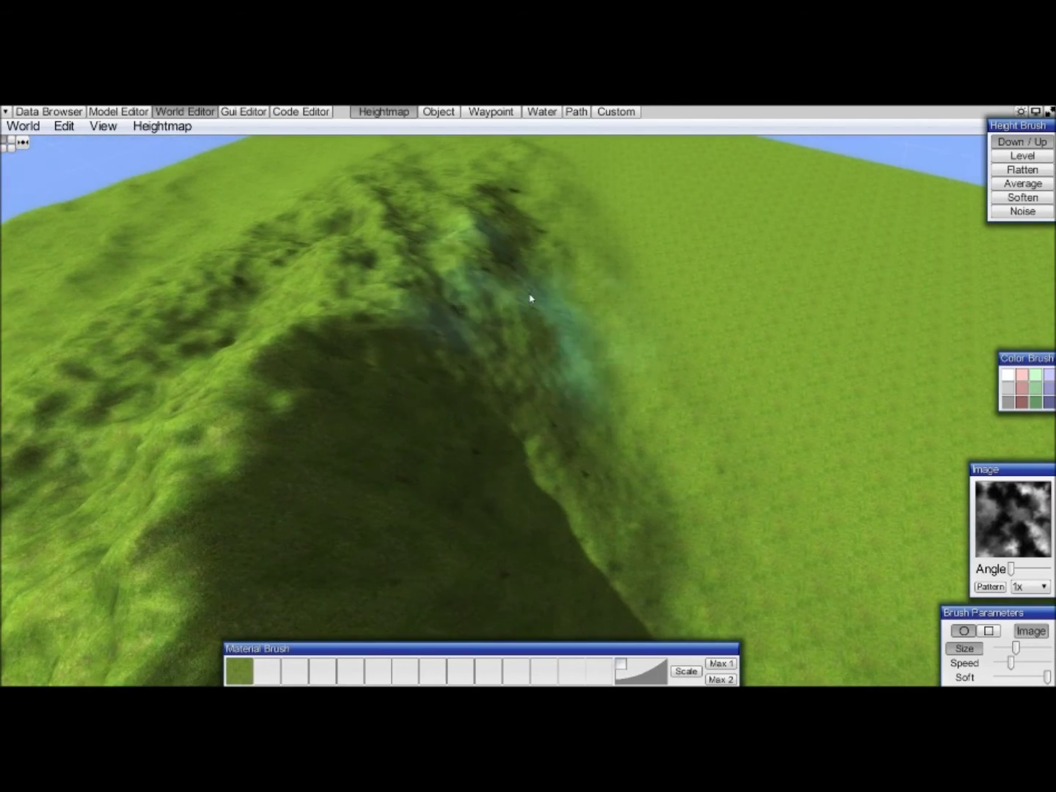
pyautogui.moveTo(656, 349); pyautogui.dragTo(525, 315, button='right')
pyautogui.moveTo(527, 316)
pyautogui.mouseDown()
pyautogui.moveTo(425, 292)
pyautogui.moveTo(331, 361)
pyautogui.moveTo(460, 402)
pyautogui.mouseUp()
pyautogui.moveTo(460, 401); pyautogui.dragTo(734, 448, button='right')
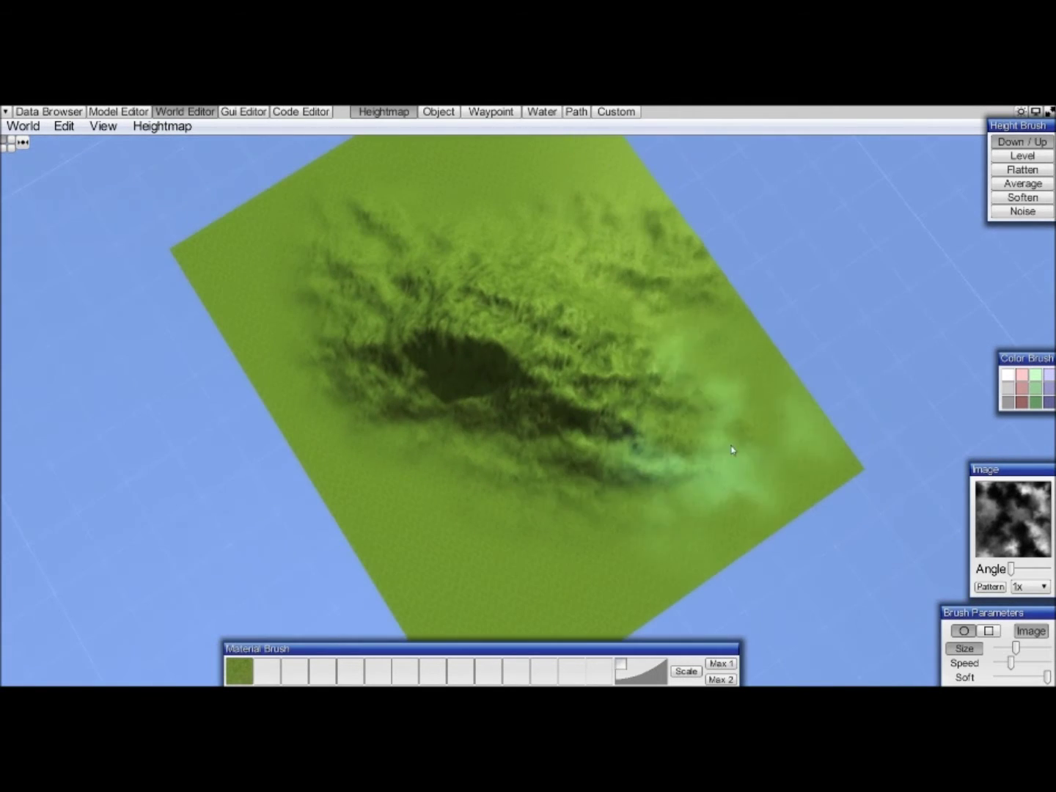
# Extend the rugged relief across the near end of the ridge with a smaller cloud-textured Down / Up brush.
pyautogui.moveTo(674, 495); pyautogui.dragTo(665, 477)
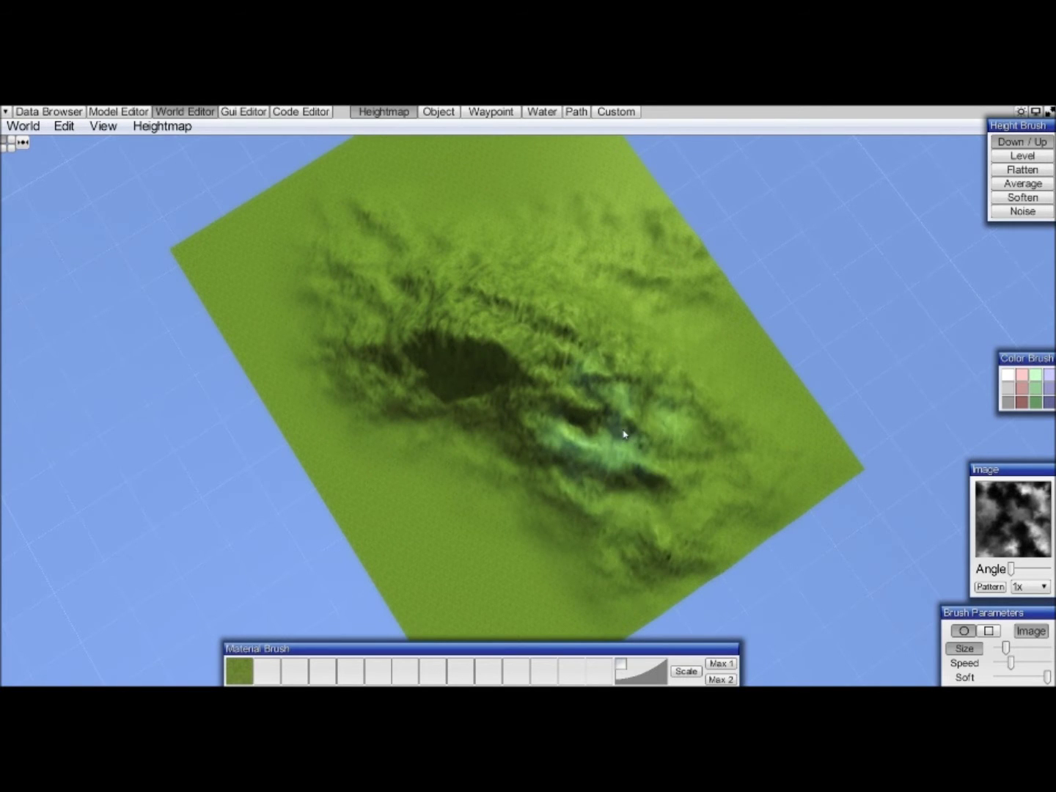
pyautogui.scroll(-5, 623, 434)
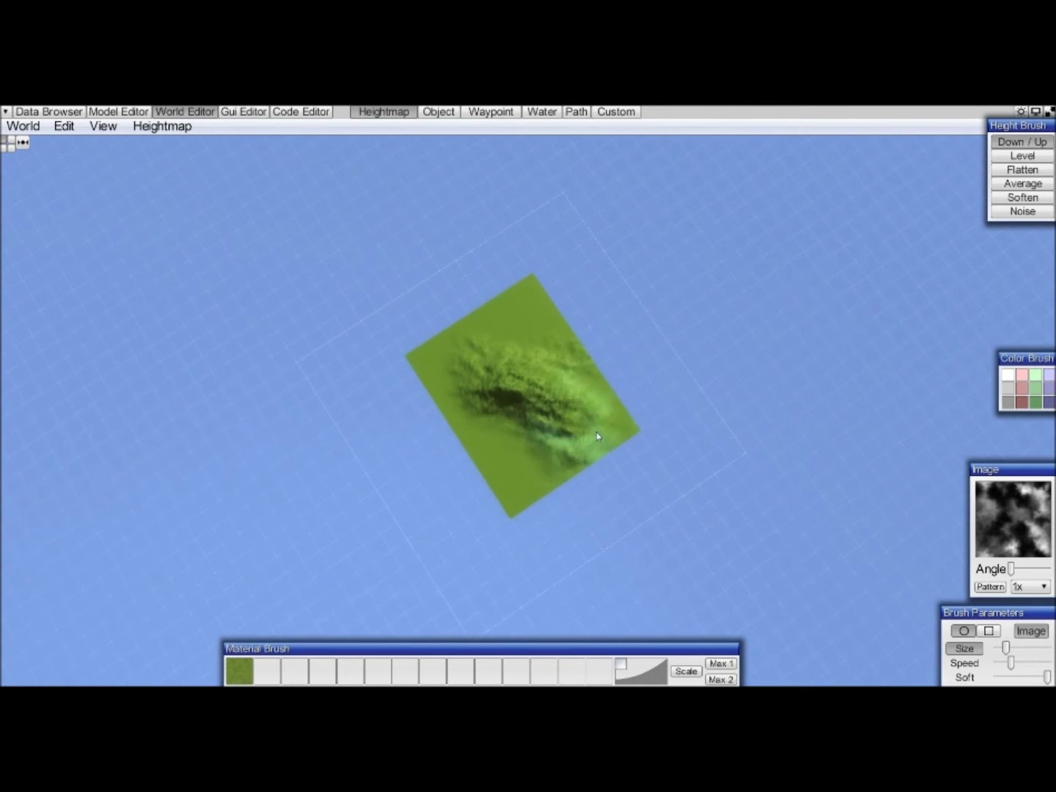
pyautogui.scroll(5, 580, 431)
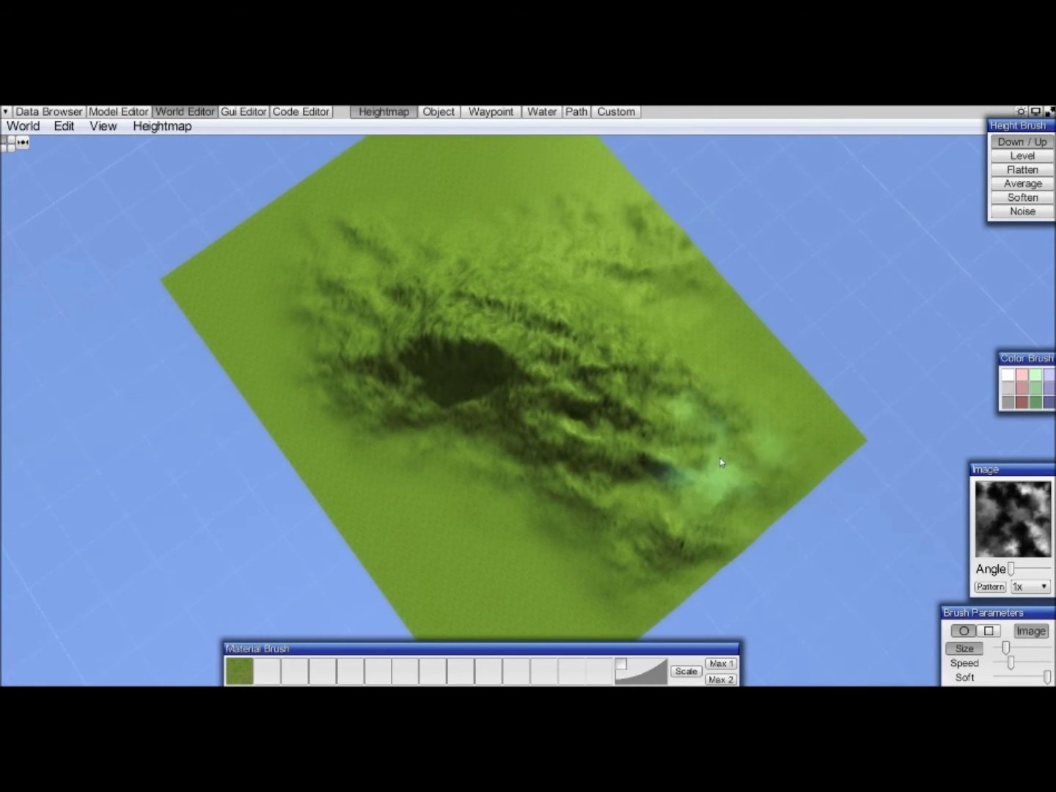
pyautogui.moveTo(720, 458); pyautogui.dragTo(716, 450, button='middle')
pyautogui.moveTo(636, 476)
pyautogui.mouseDown()
pyautogui.moveTo(618, 544)
pyautogui.moveTo(673, 502)
pyautogui.mouseUp()
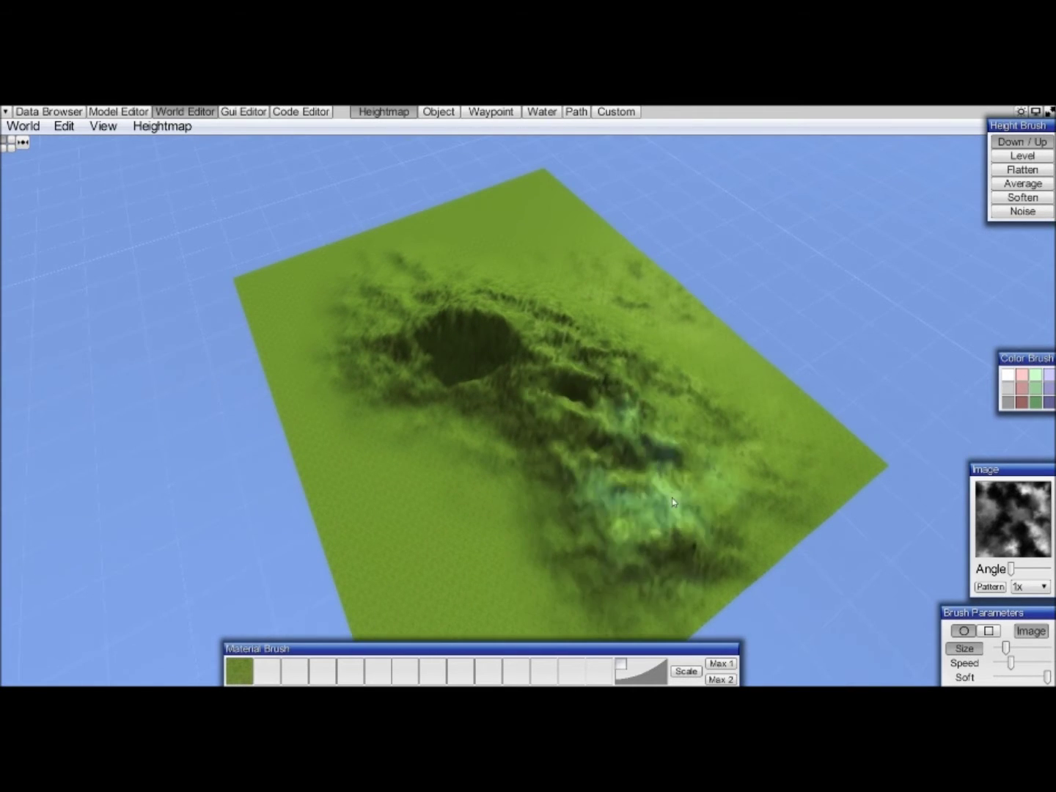
# Raise a tall, steep-sided peak group at the end of the ridge with the cloud-textured Down / Up brush.
pyautogui.moveTo(693, 438); pyautogui.dragTo(597, 350, button='middle')
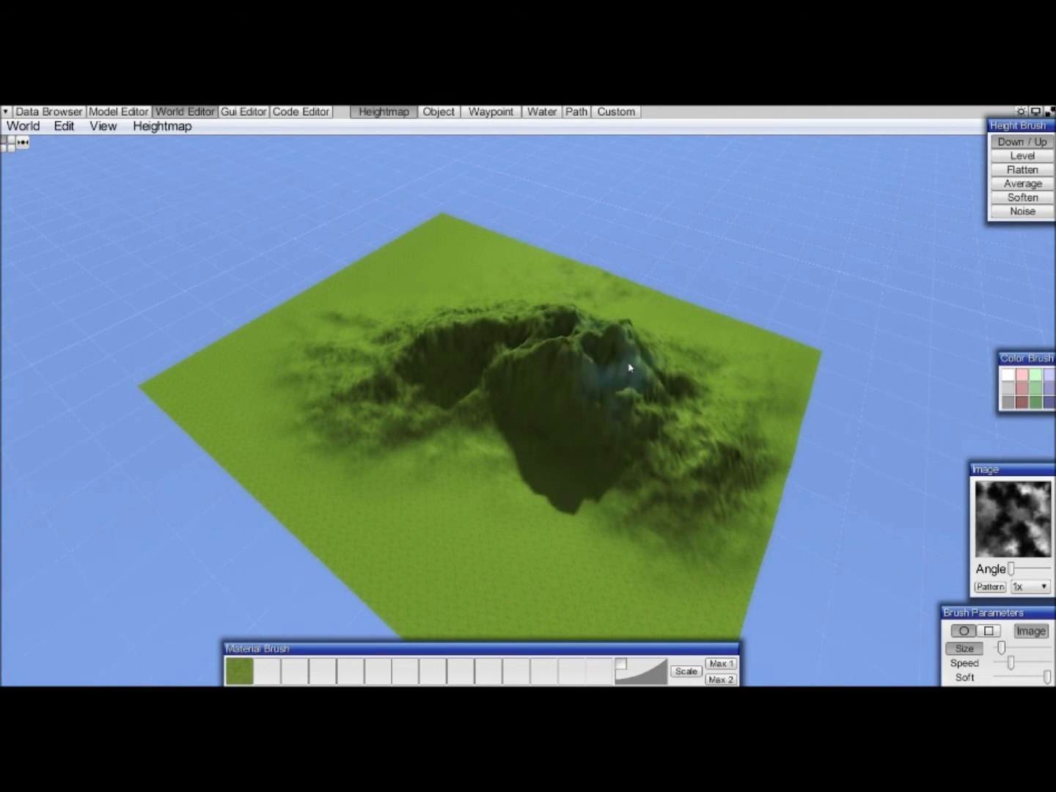
pyautogui.moveTo(629, 369); pyautogui.dragTo(653, 318, button='middle')
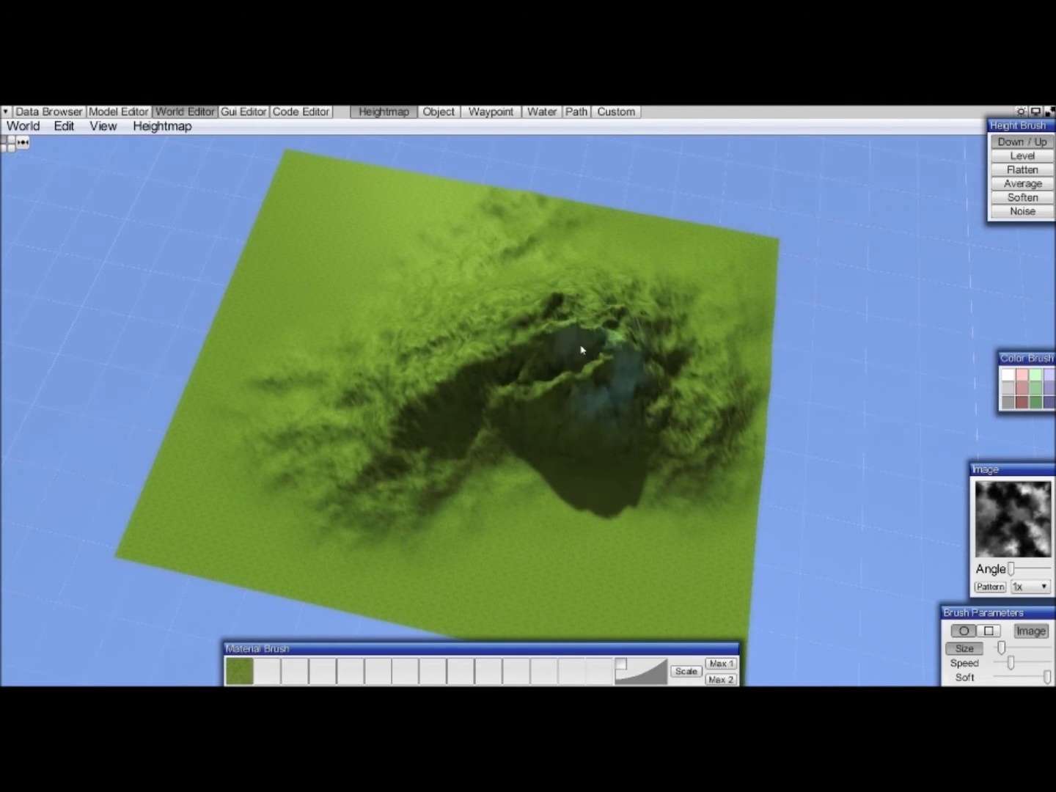
pyautogui.moveTo(646, 324)
pyautogui.mouseDown(button='middle')
pyautogui.moveTo(679, 307)
pyautogui.moveTo(674, 357)
pyautogui.mouseUp(button='middle')
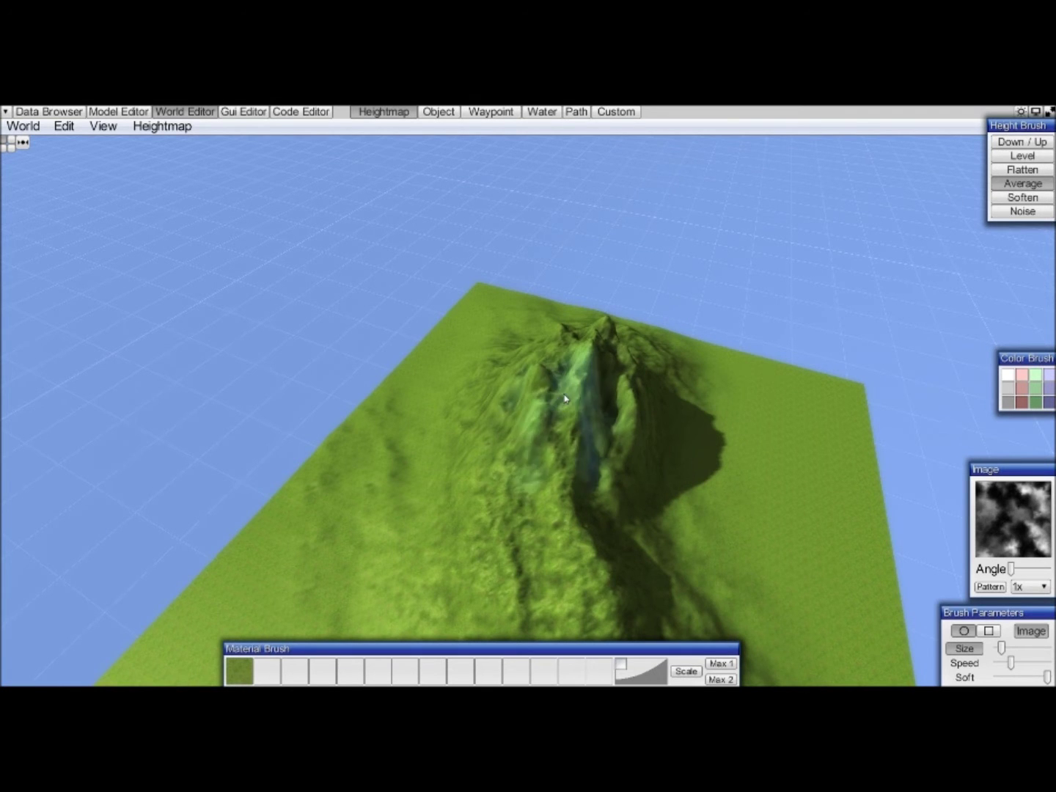
# Smooth the sharp peaks and steep slopes of the mountain with the cloud-textured Average brush.
pyautogui.scroll(3, 565, 398)
pyautogui.moveTo(678, 344); pyautogui.dragTo(683, 344, button='middle')
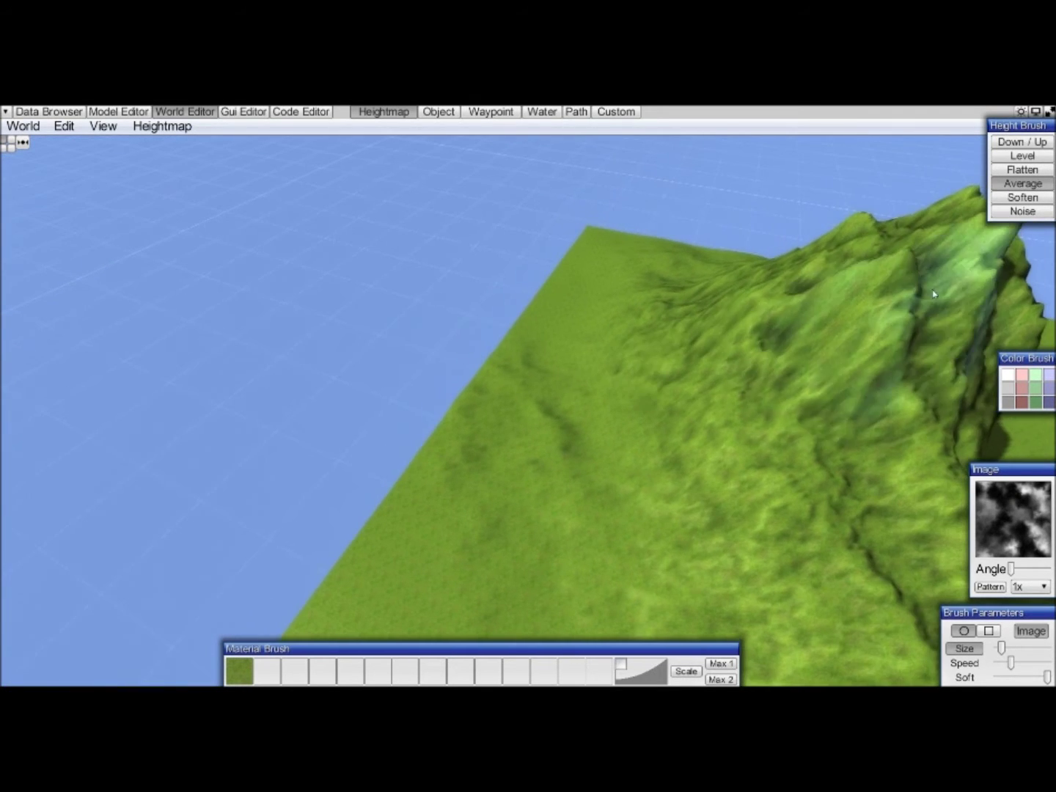
pyautogui.moveTo(884, 302)
pyautogui.mouseDown(button='middle')
pyautogui.moveTo(874, 307)
pyautogui.moveTo(872, 295)
pyautogui.mouseUp(button='middle')
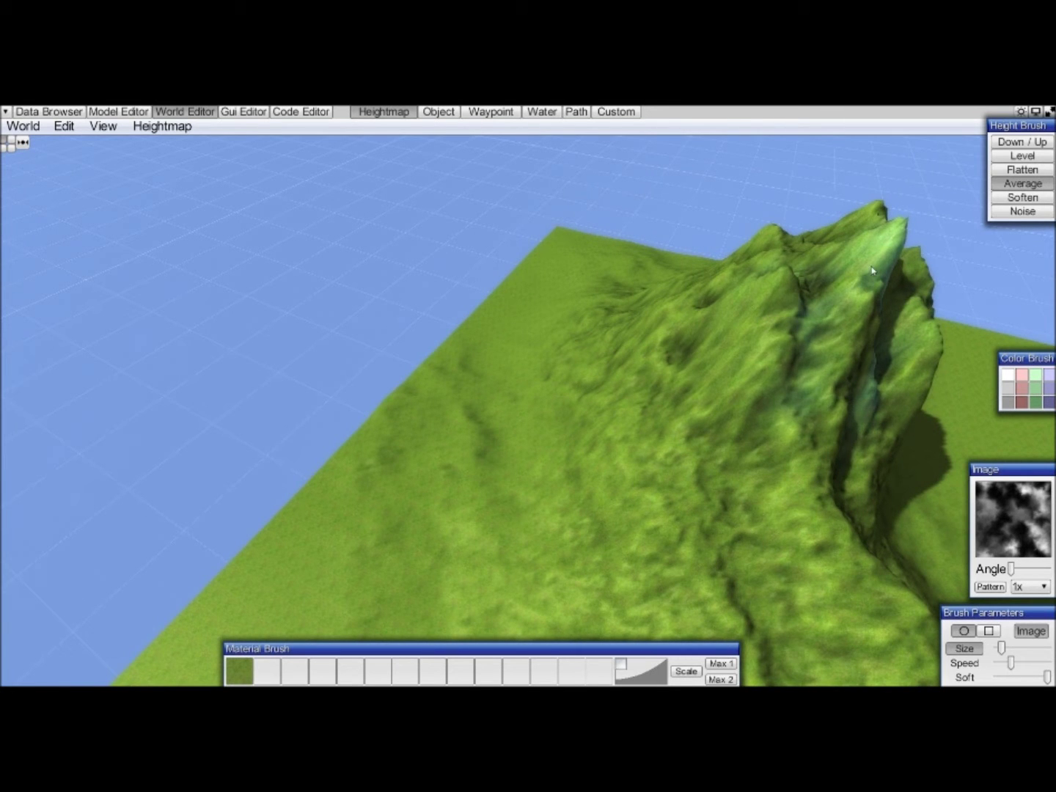
pyautogui.moveTo(873, 272); pyautogui.dragTo(573, 382, button='middle')
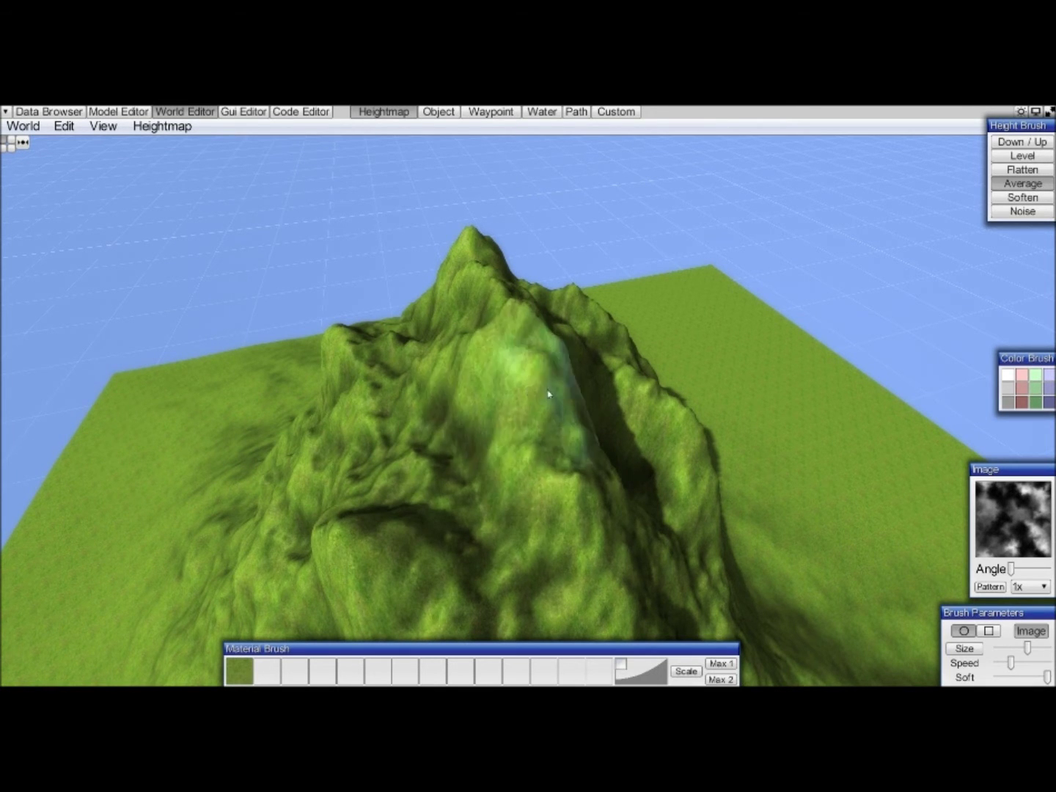
# Switch the height brush to Soften and try it on the mountain's upper slopes.
pyautogui.moveTo(561, 399); pyautogui.dragTo(530, 415, button='middle')
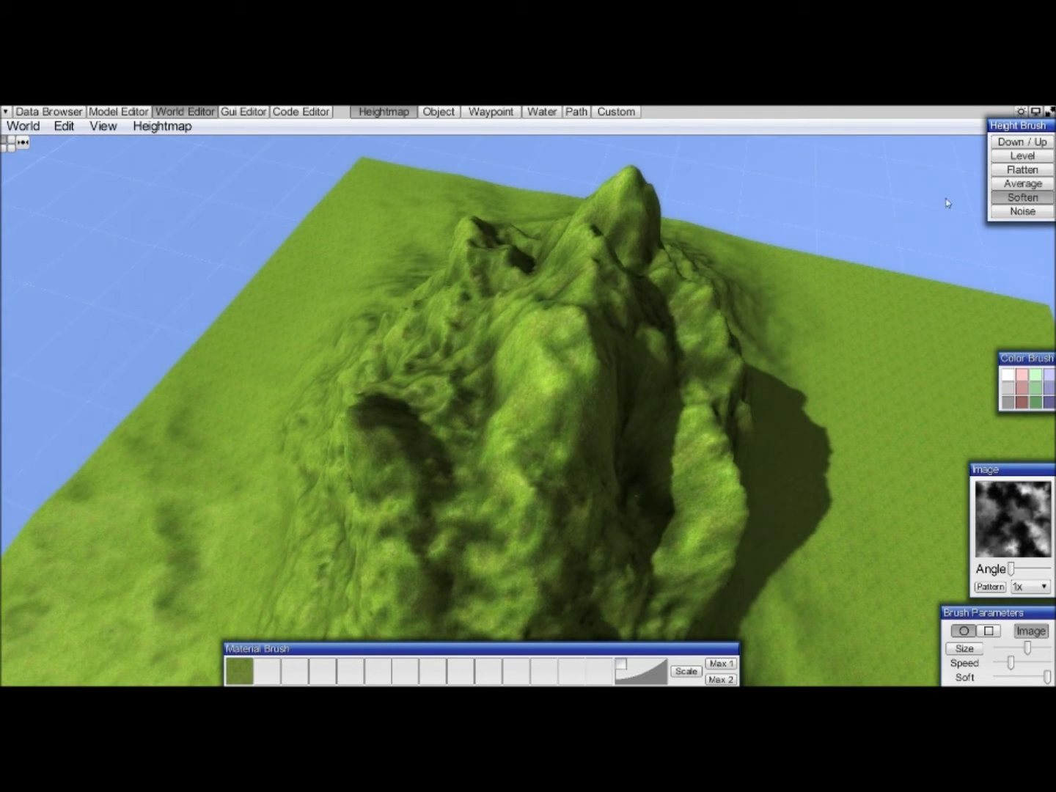
pyautogui.moveTo(551, 371); pyautogui.dragTo(670, 352, button='middle')
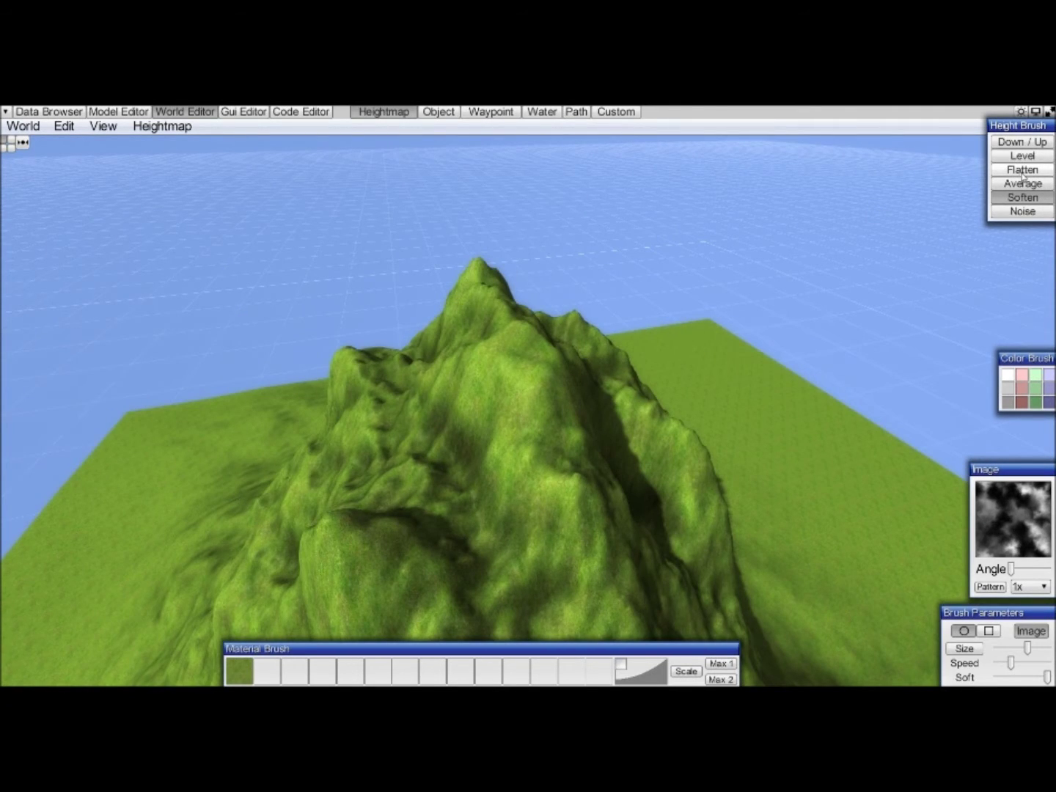
pyautogui.moveTo(544, 396); pyautogui.dragTo(564, 400, button='middle')
# Even out the upper slopes and crest with the Average brush at a higher speed, varying the brush size.
pyautogui.moveTo(563, 400)
pyautogui.mouseDown()
pyautogui.moveTo(604, 402)
pyautogui.moveTo(659, 373)
pyautogui.mouseUp()
pyautogui.moveTo(658, 374); pyautogui.dragTo(664, 357, button='middle')
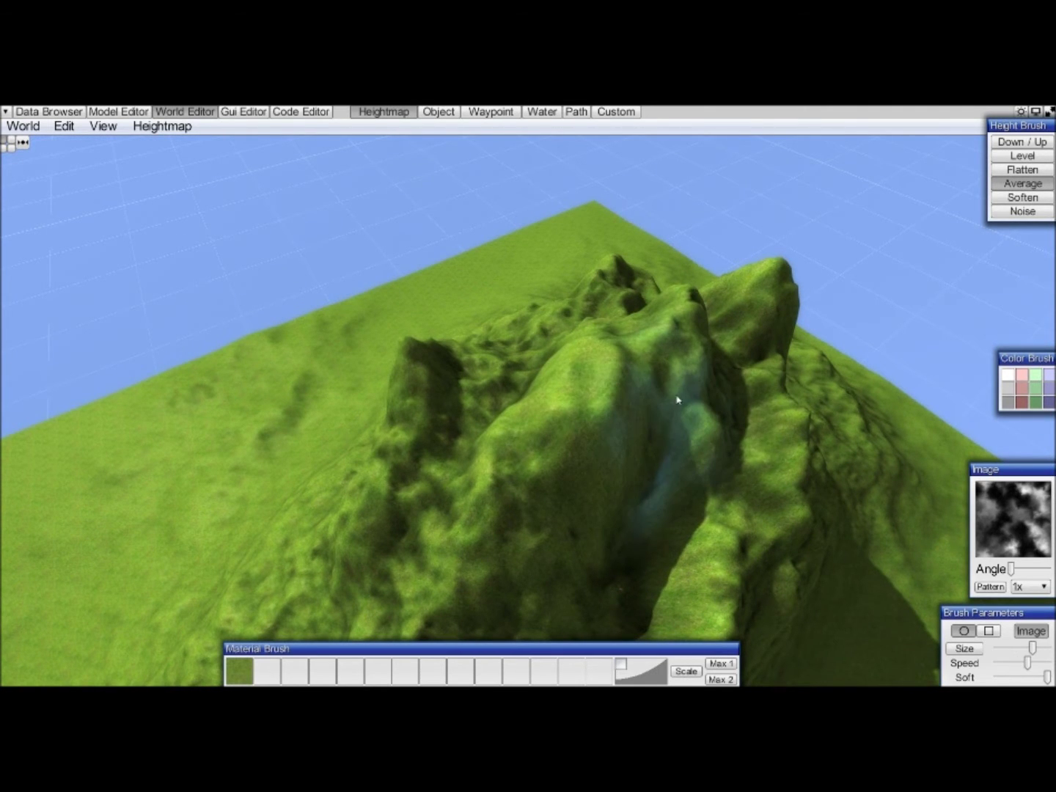
pyautogui.moveTo(677, 400)
pyautogui.mouseDown()
pyautogui.moveTo(703, 419)
pyautogui.moveTo(707, 344)
pyautogui.moveTo(625, 330)
pyautogui.mouseUp()
pyautogui.moveTo(624, 330)
pyautogui.mouseDown(button='middle')
pyautogui.moveTo(706, 354)
pyautogui.moveTo(575, 401)
pyautogui.mouseUp(button='middle')
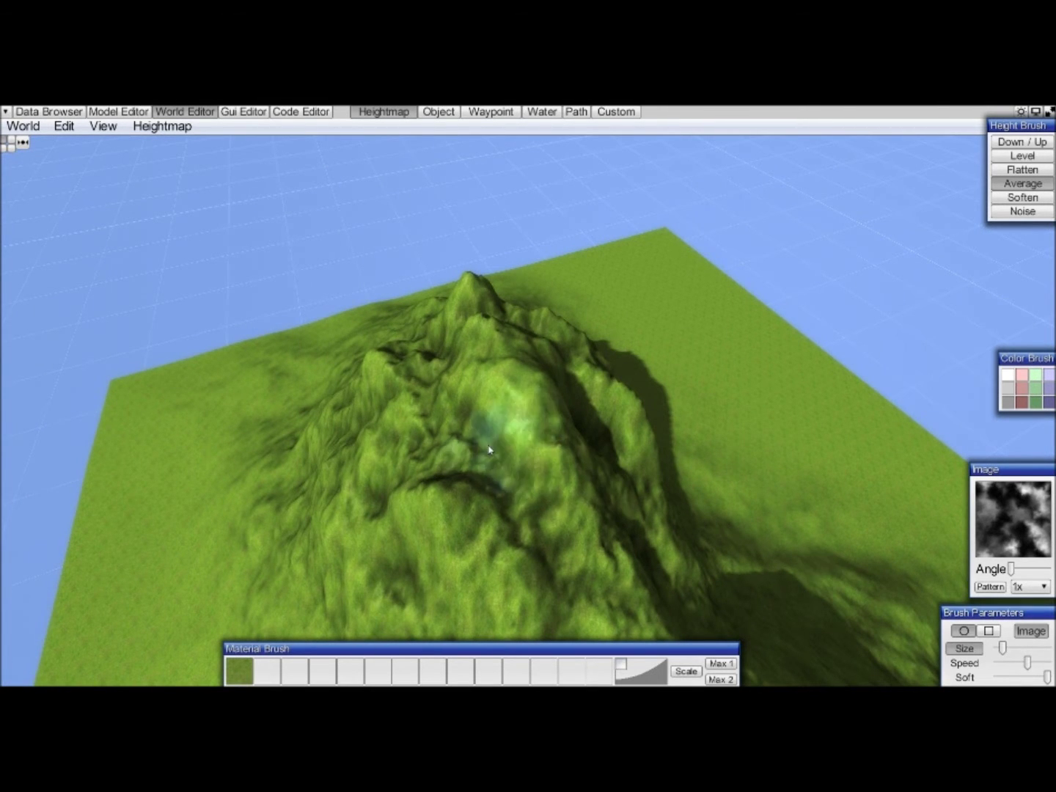
pyautogui.scroll(2, 482, 487)
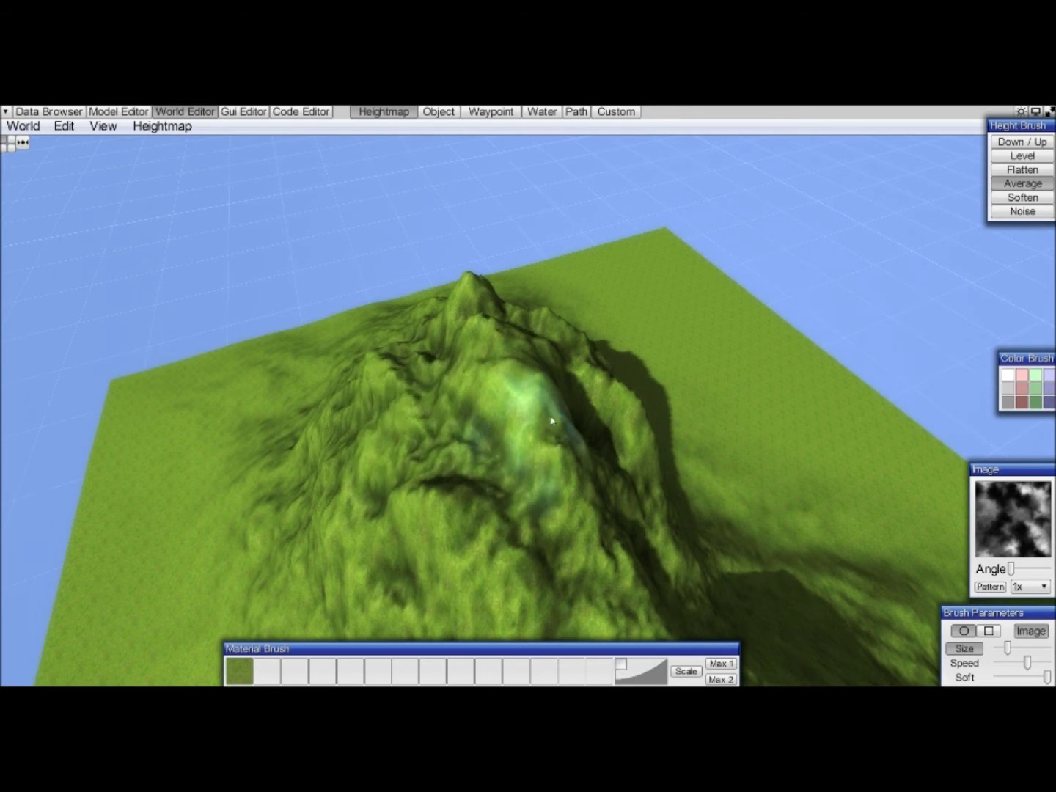
pyautogui.moveTo(553, 426); pyautogui.dragTo(576, 427, button='middle')
pyautogui.moveTo(478, 297); pyautogui.dragTo(598, 309, button='middle')
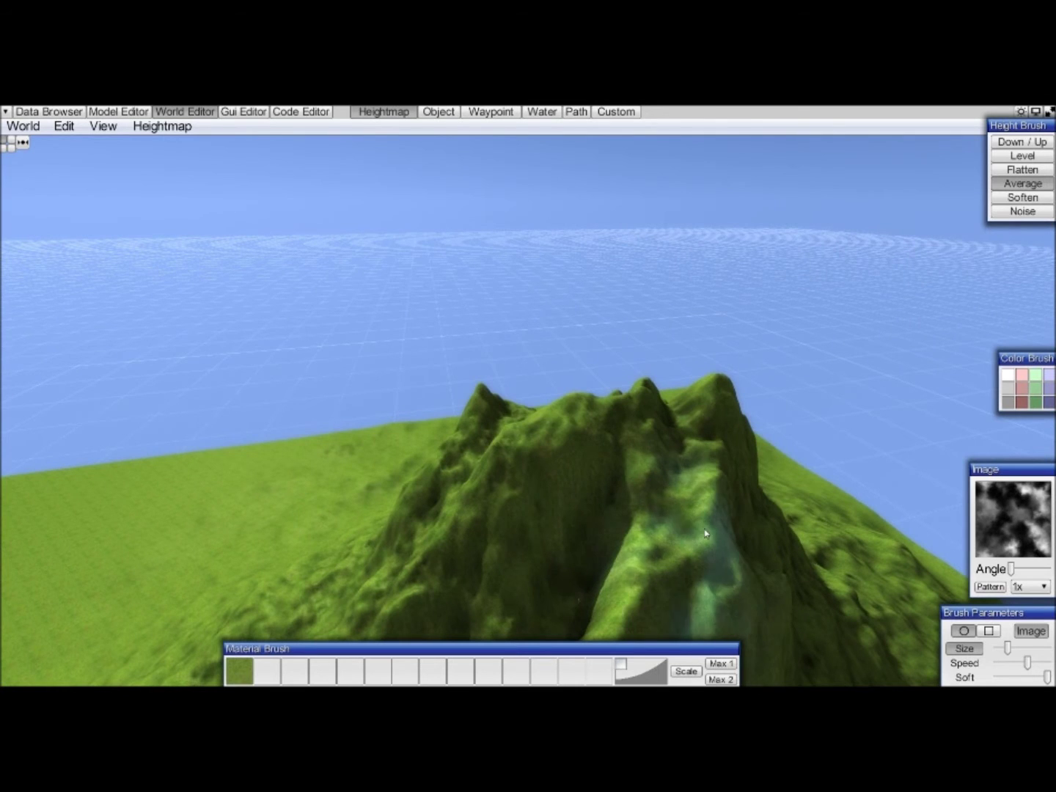
# Reduce the Average brush's size and speed, and smooth the mountain's crest and the gully between its ridges.
pyautogui.scroll(-2, 704, 531)
pyautogui.scroll(-2, 701, 554)
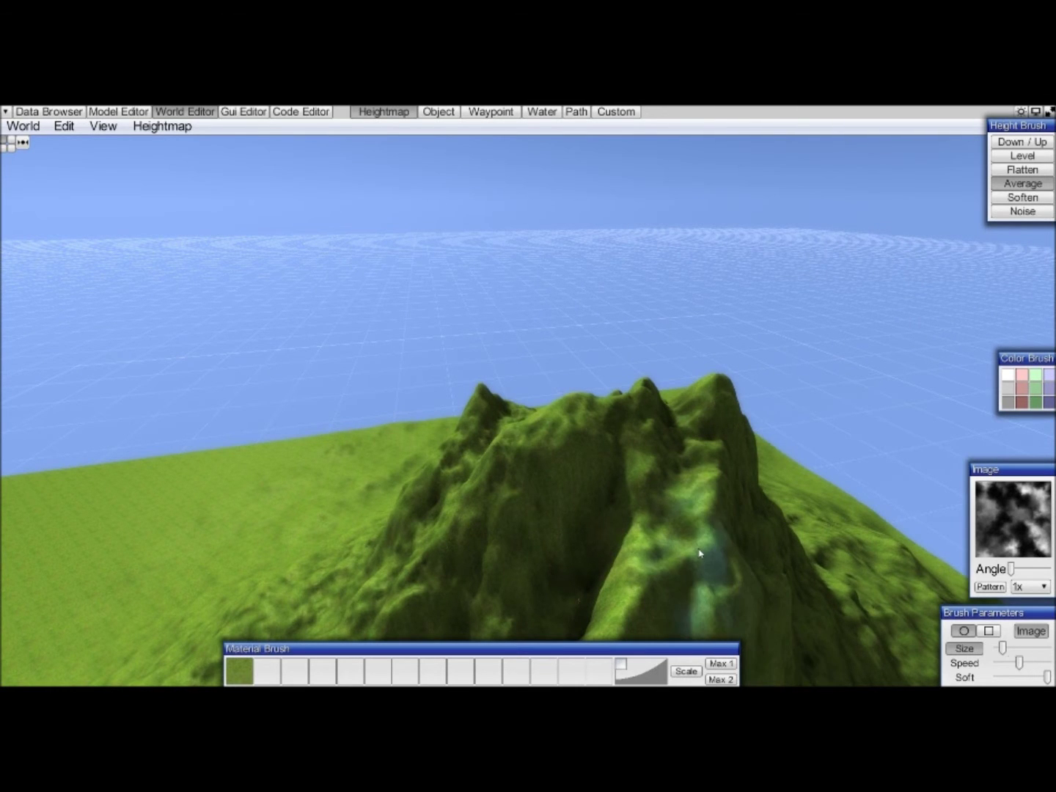
pyautogui.moveTo(745, 524); pyautogui.dragTo(723, 530, button='middle')
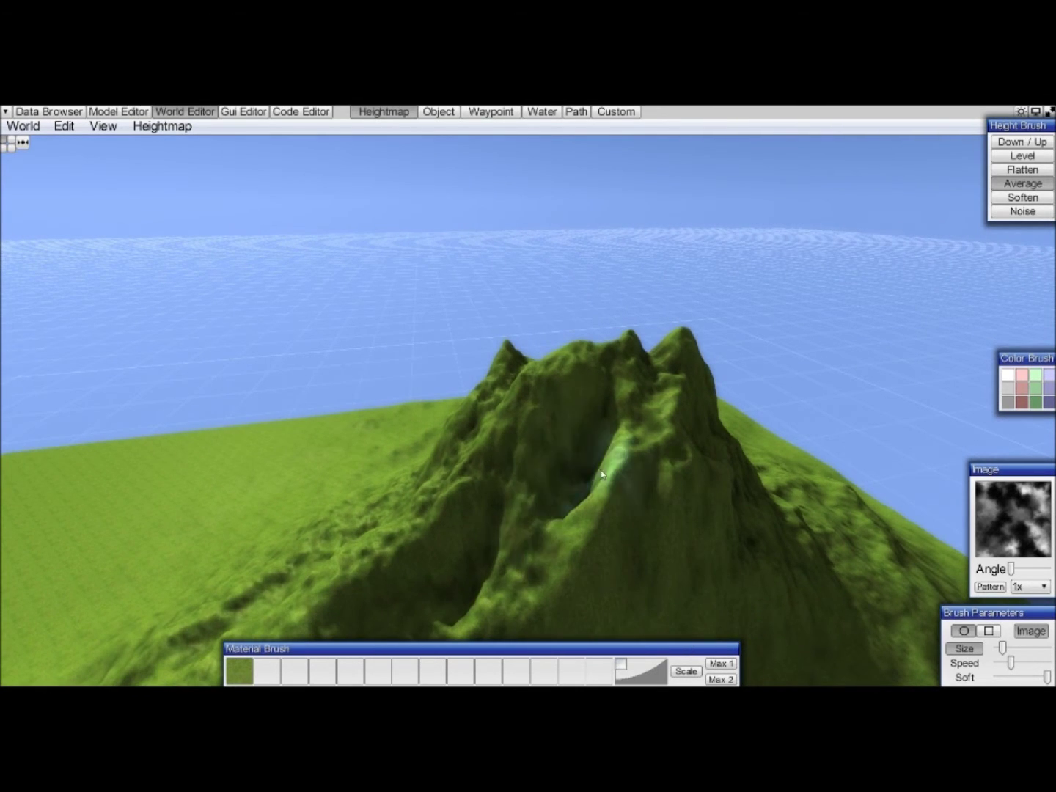
pyautogui.moveTo(490, 583); pyautogui.dragTo(609, 486, button='middle')
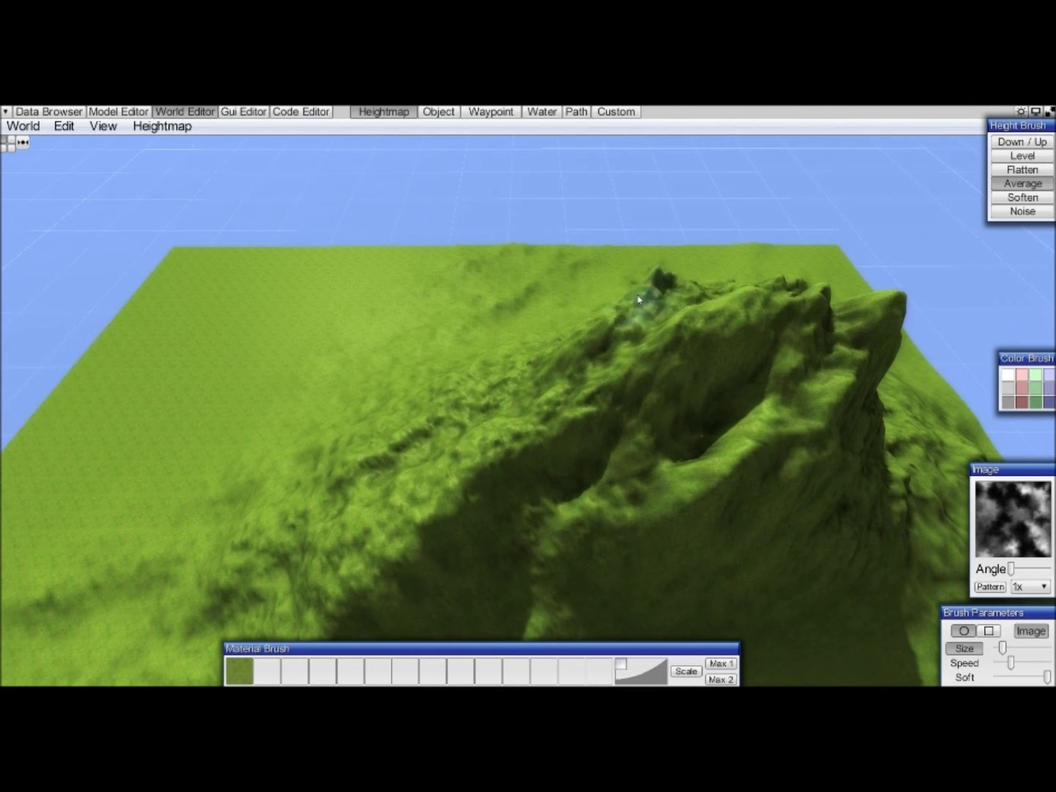
pyautogui.moveTo(727, 299)
pyautogui.mouseDown(button='middle')
pyautogui.moveTo(740, 316)
pyautogui.moveTo(726, 288)
pyautogui.mouseUp(button='middle')
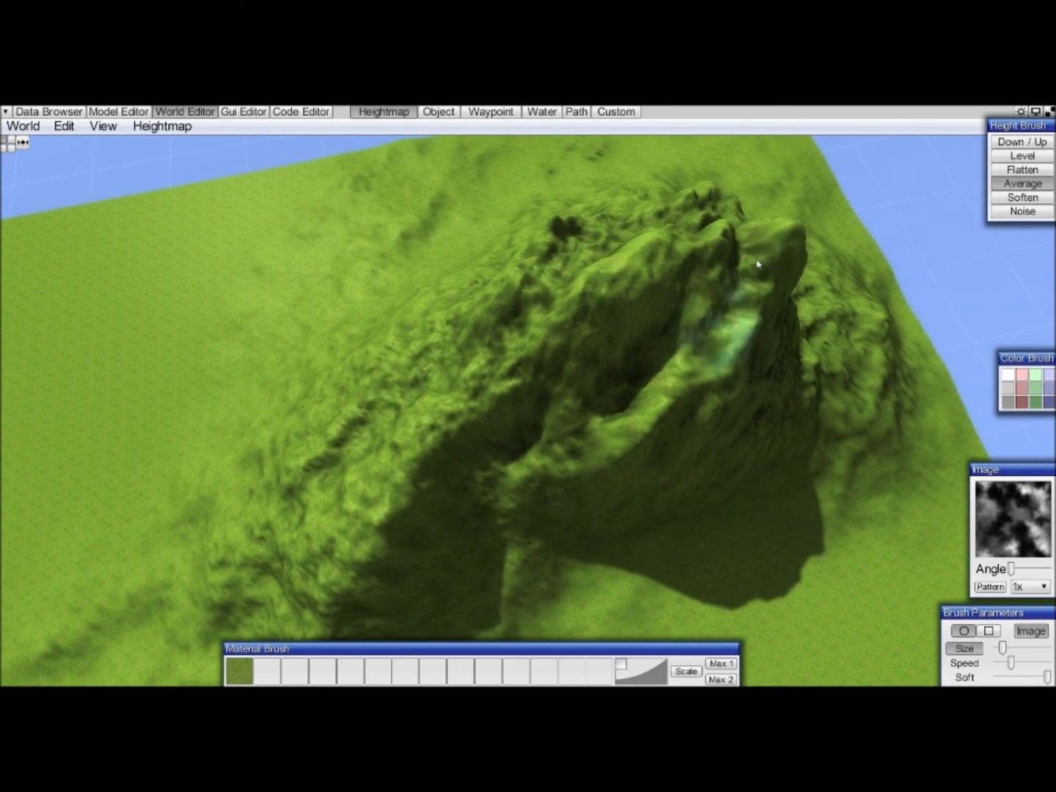
# Turn off the brush's Image option and smooth the remaining sharp peaks and ridges with the plain round Average brush.
pyautogui.click(1031, 631)
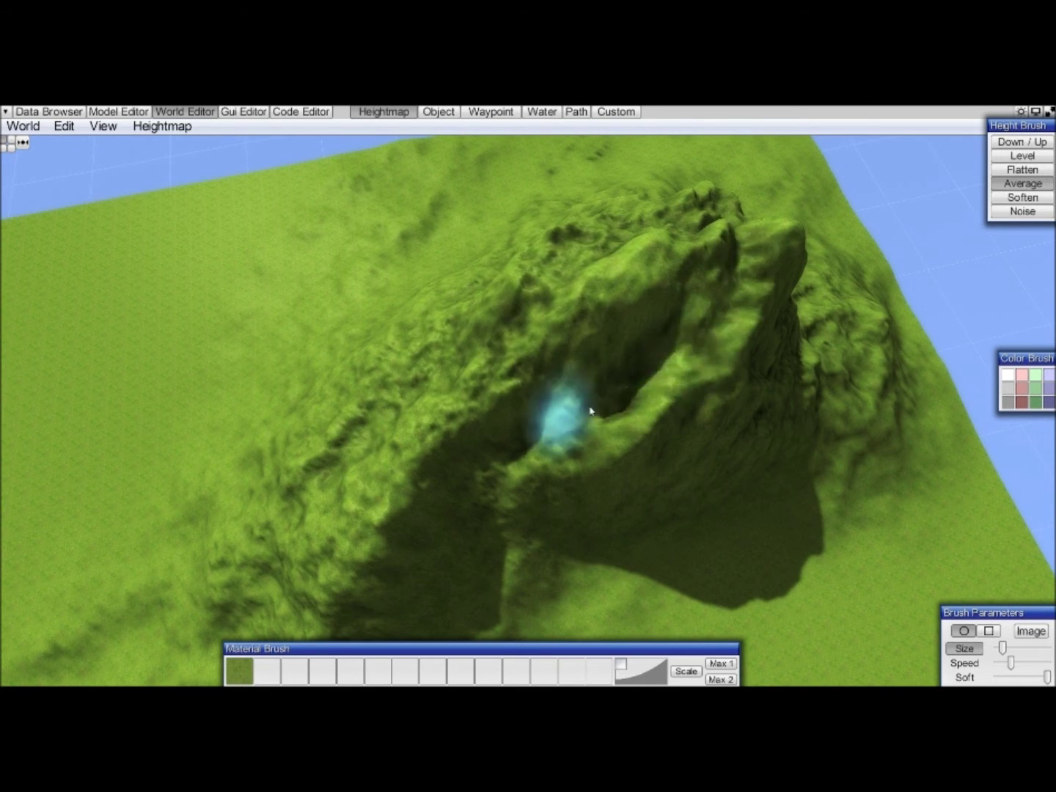
pyautogui.moveTo(726, 266); pyautogui.dragTo(748, 255, button='middle')
pyautogui.moveTo(749, 254)
pyautogui.mouseDown(button='right')
pyautogui.moveTo(740, 239)
pyautogui.moveTo(748, 307)
pyautogui.mouseUp(button='right')
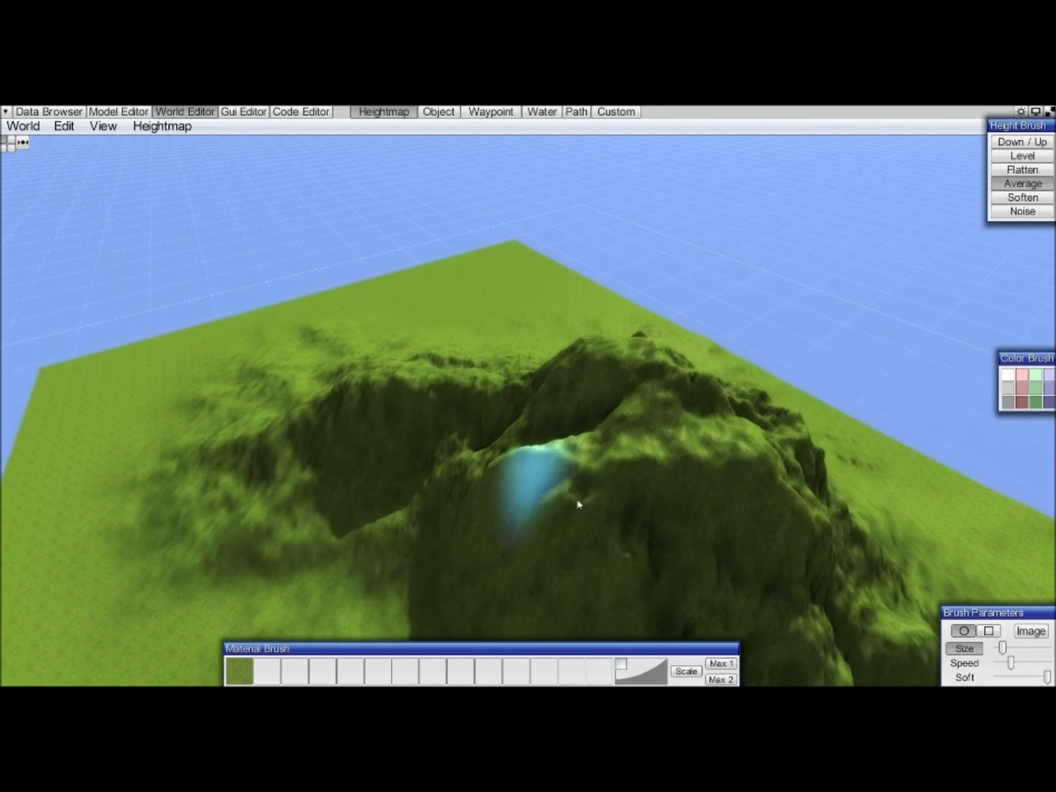
pyautogui.moveTo(589, 472); pyautogui.dragTo(607, 459, button='right')
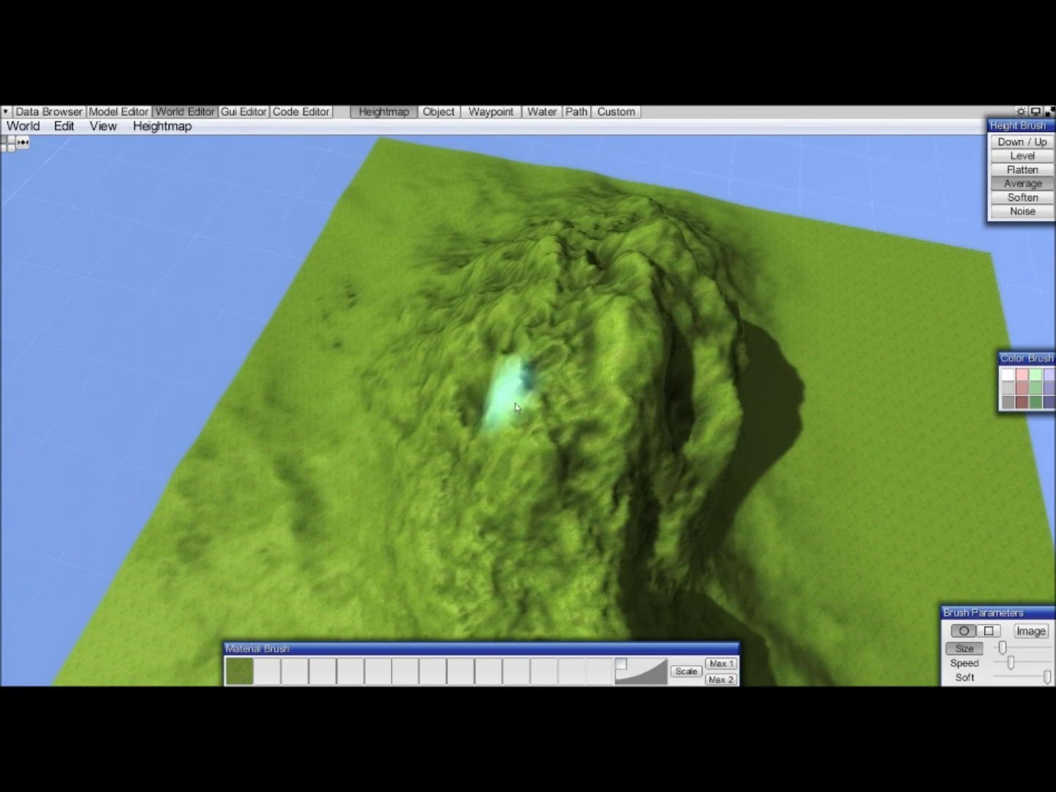
pyautogui.moveTo(703, 308); pyautogui.dragTo(663, 275, button='right')
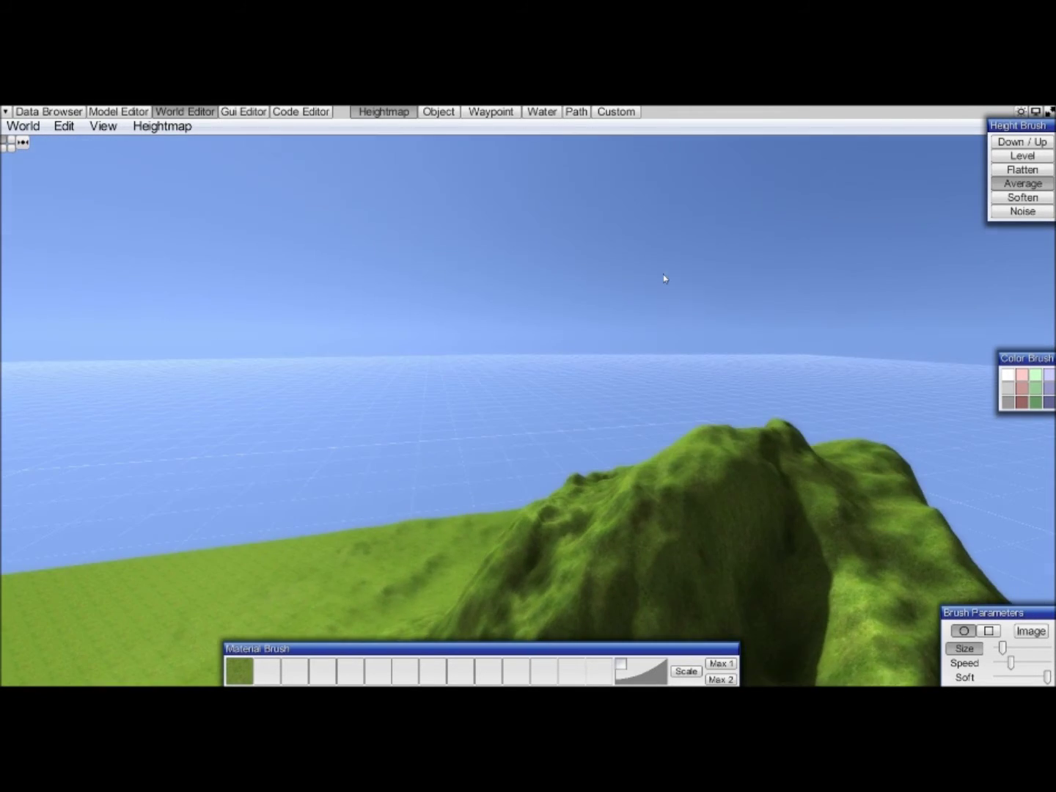
pyautogui.moveTo(690, 383); pyautogui.dragTo(659, 361, button='right')
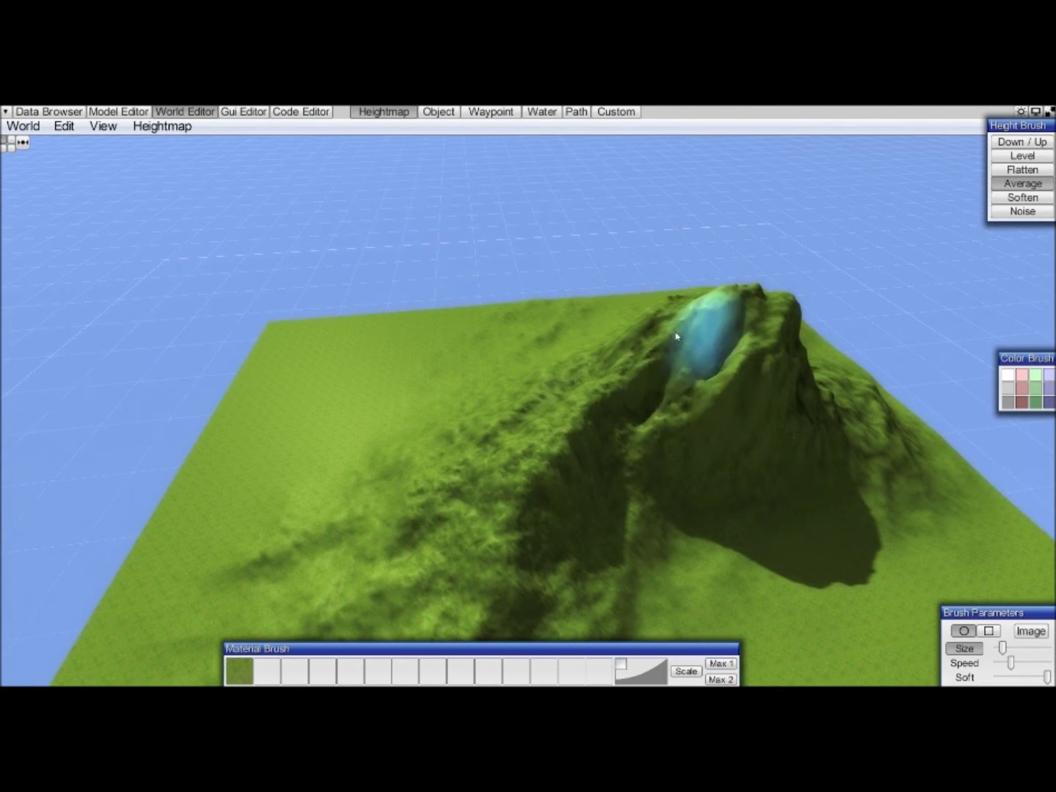
pyautogui.moveTo(697, 414); pyautogui.dragTo(693, 419, button='right')
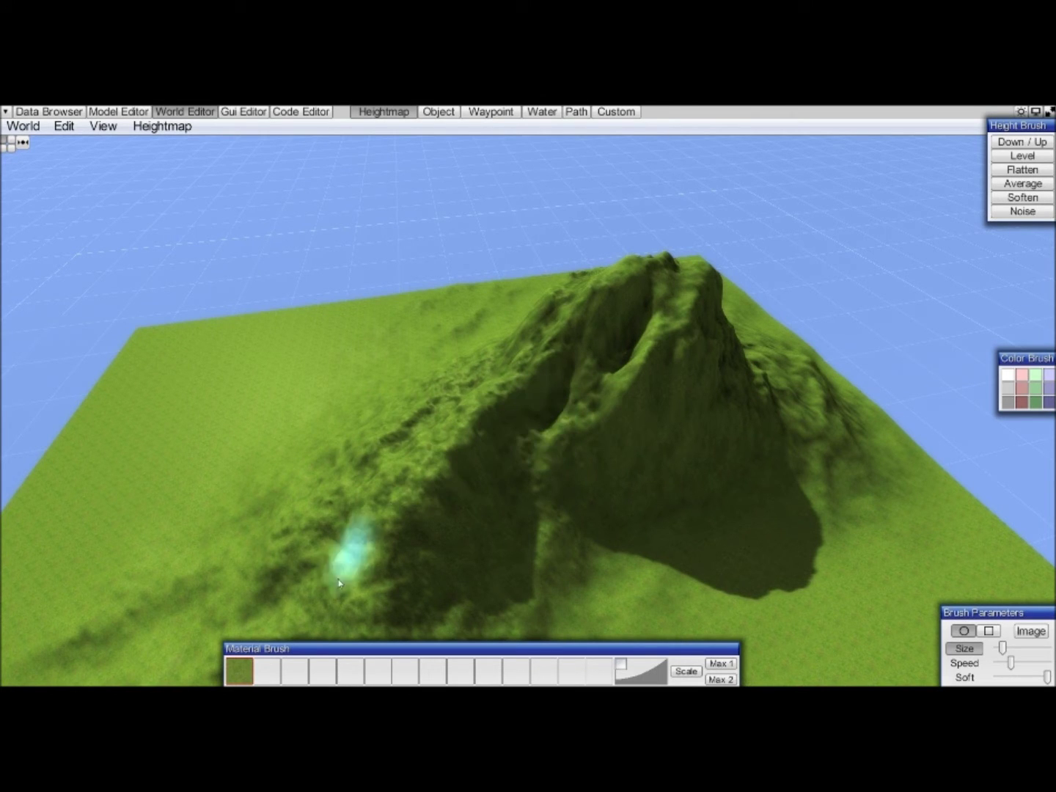
# Load Age of the Canyon.mtrl from the Stone folder and assign it to the second material brush slot.
pyautogui.doubleClick(274, 678)
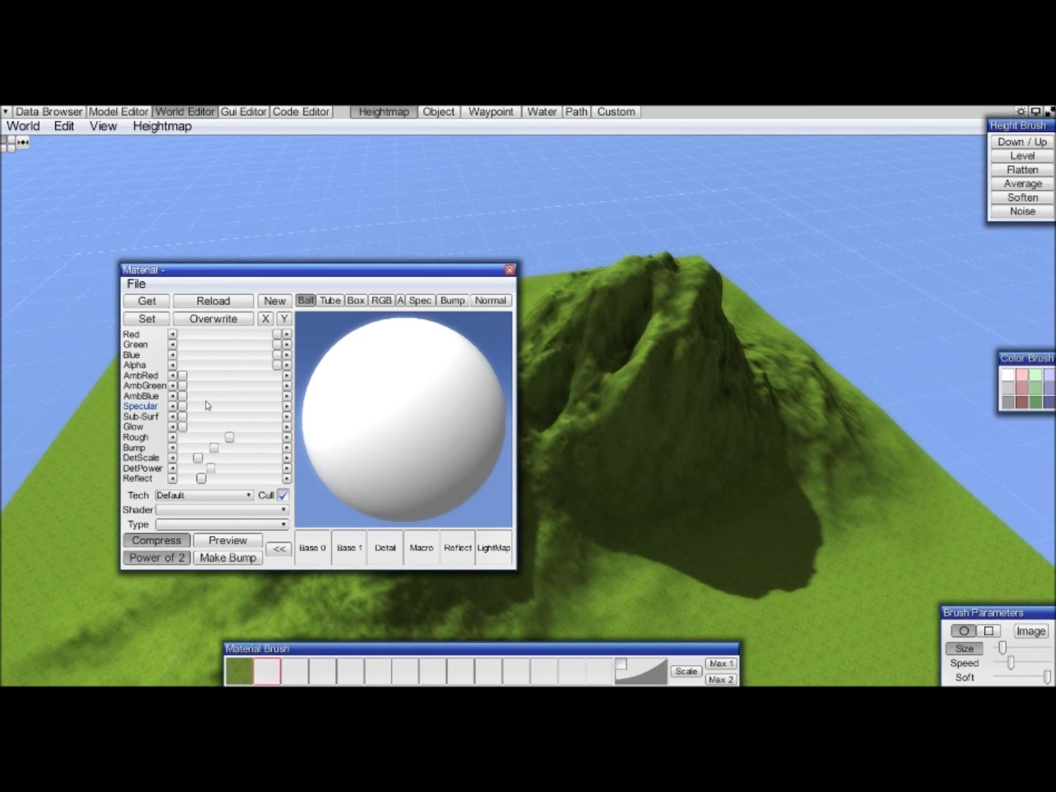
pyautogui.click(137, 285)
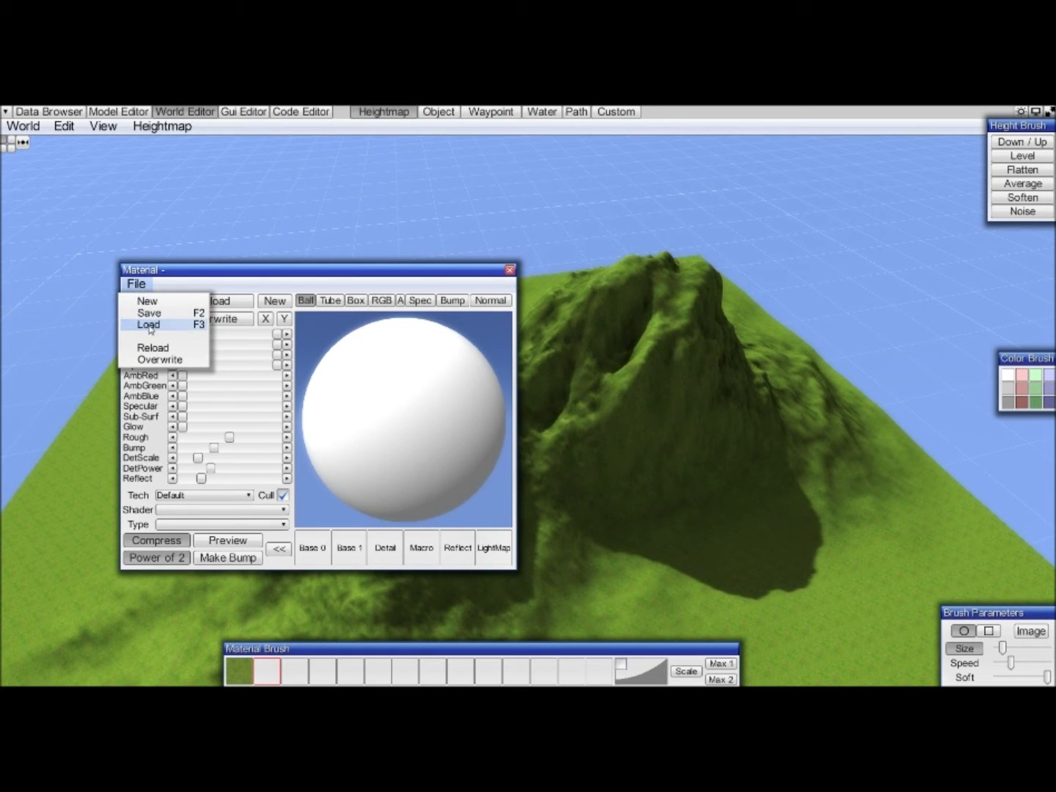
pyautogui.click(149, 325)
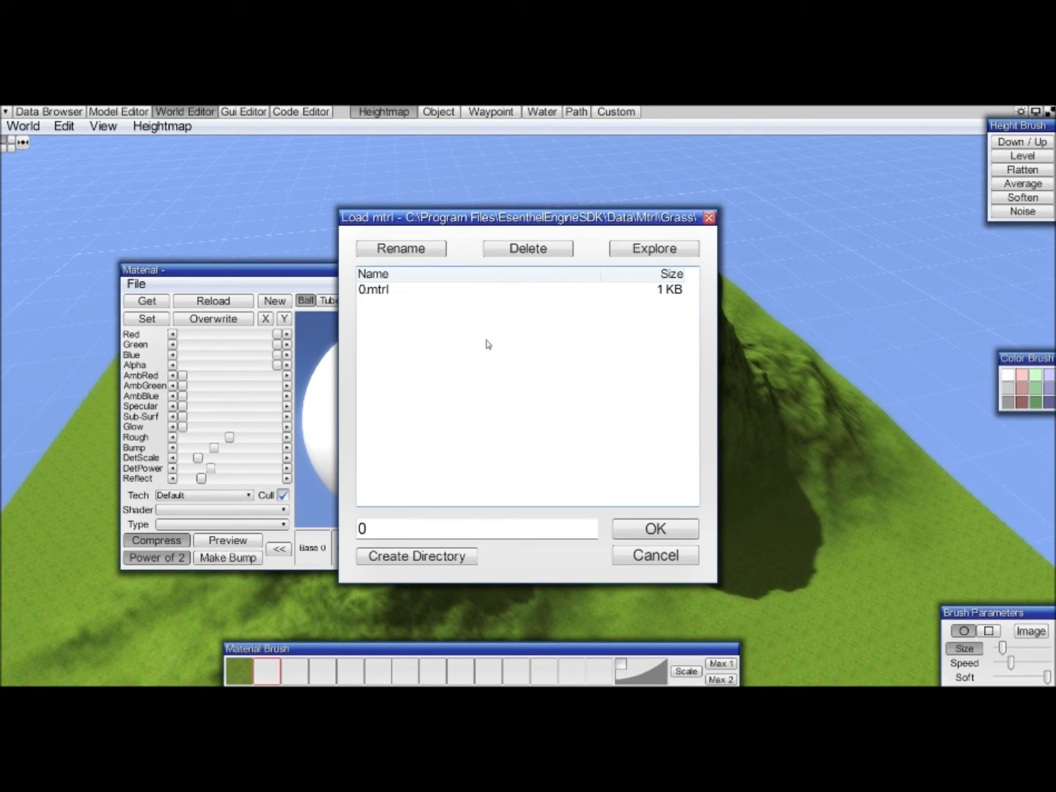
pyautogui.press('BackSpace')
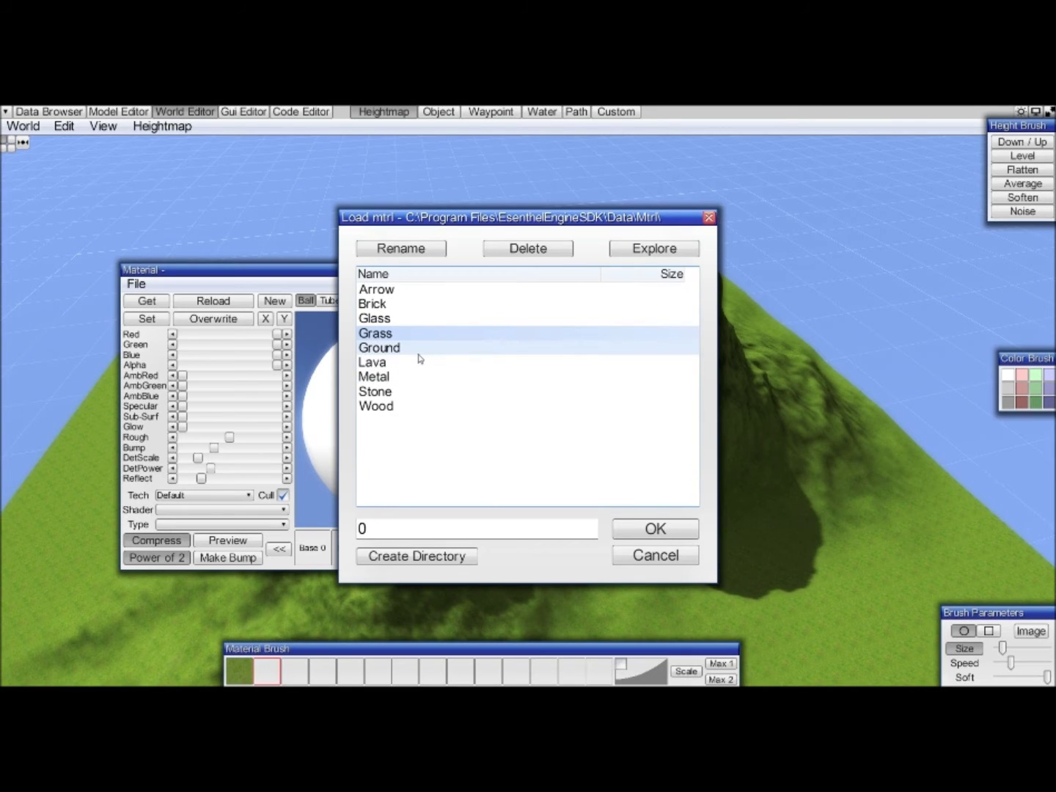
pyautogui.doubleClick(380, 394)
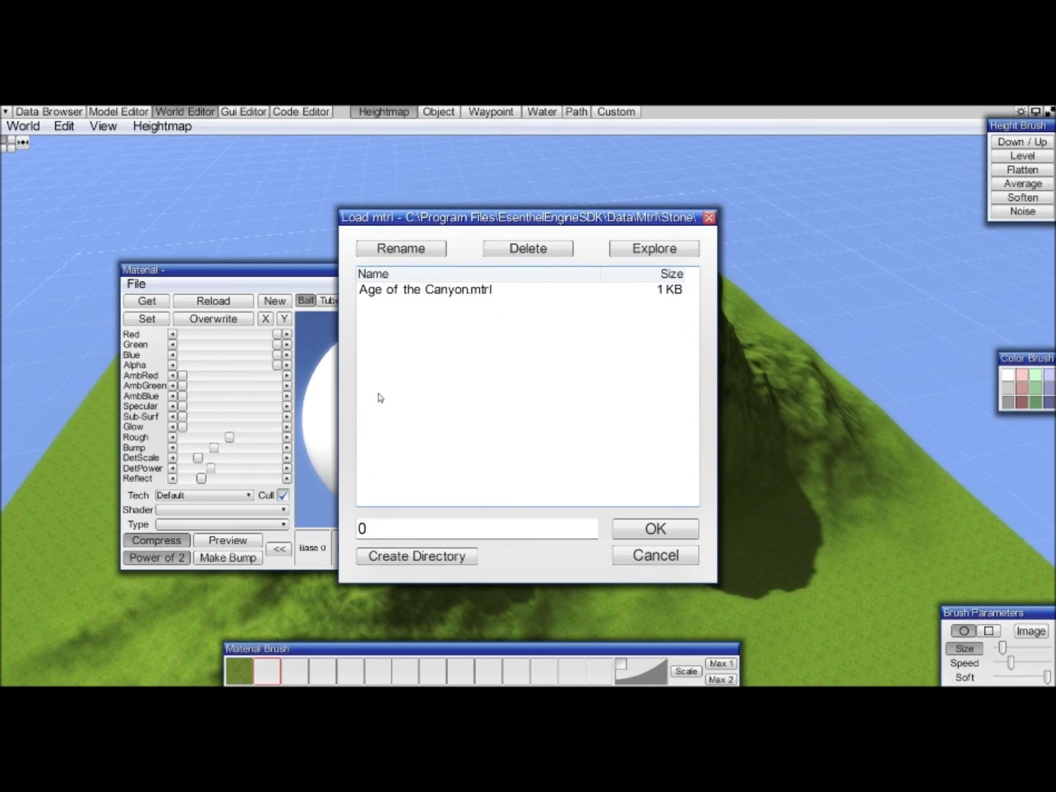
pyautogui.doubleClick(412, 289)
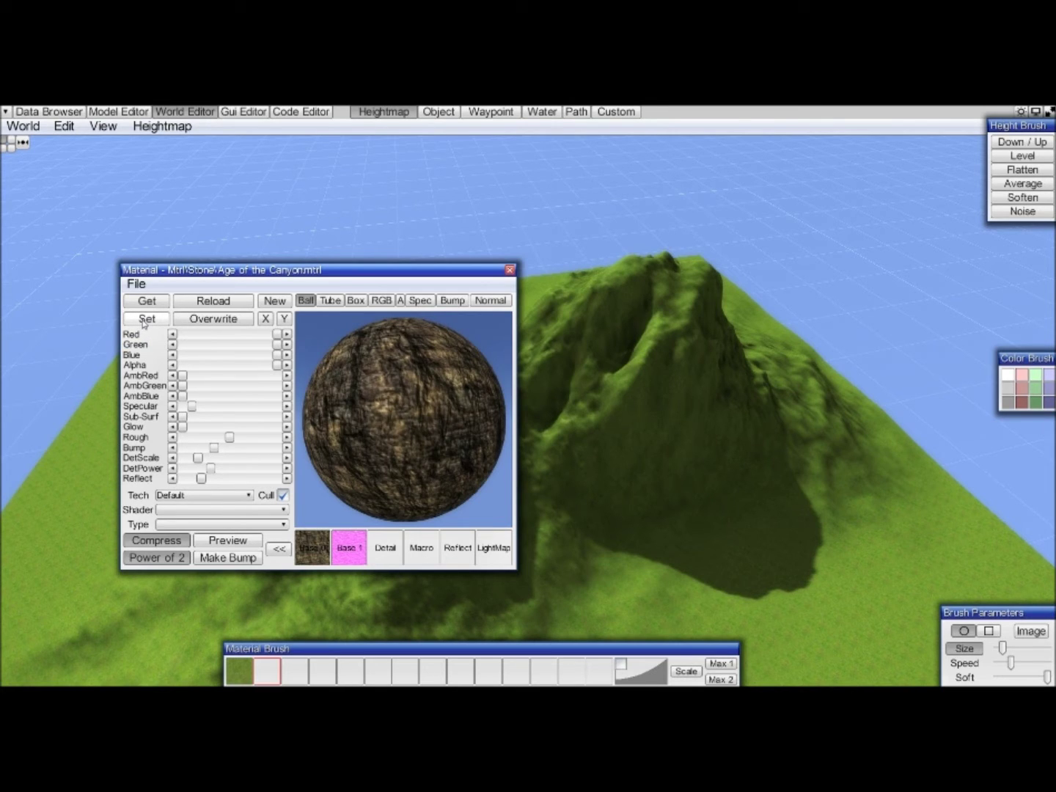
pyautogui.click(511, 270)
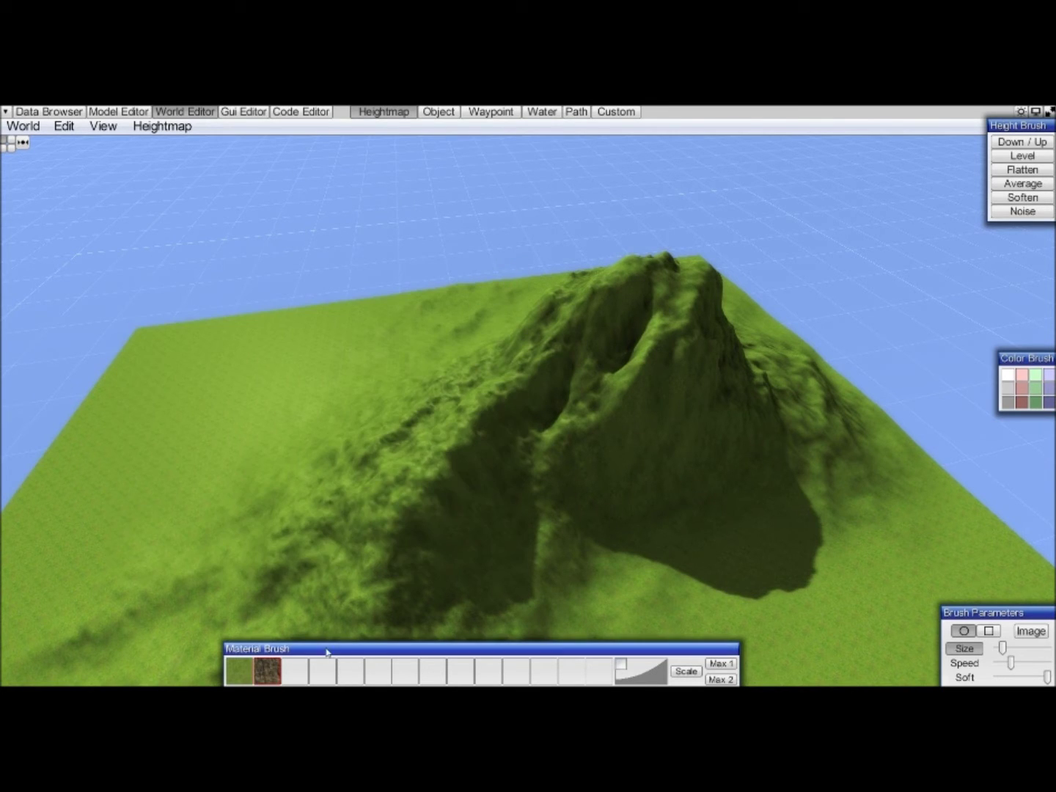
# Select the stone material for painting, turn on the brush's Image option and reduce the brush size.
pyautogui.click(271, 674)
pyautogui.scroll(3, 563, 432)
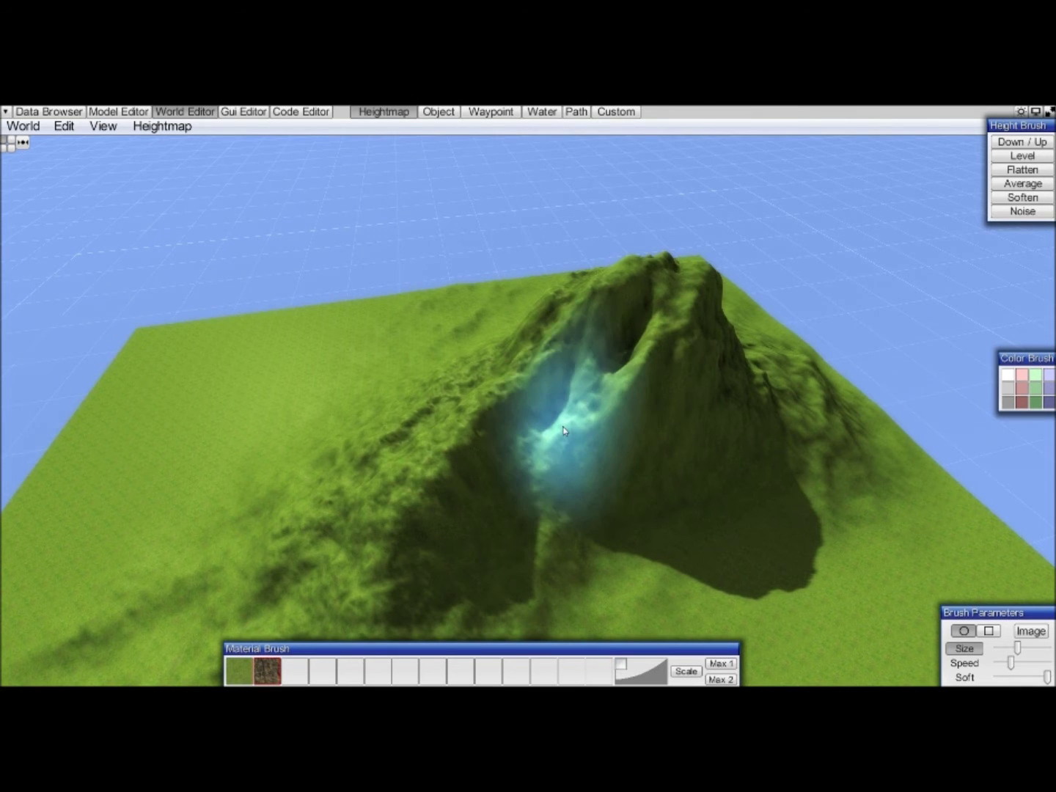
pyautogui.moveTo(591, 451); pyautogui.dragTo(593, 451, button='middle')
pyautogui.scroll(-2, 576, 412)
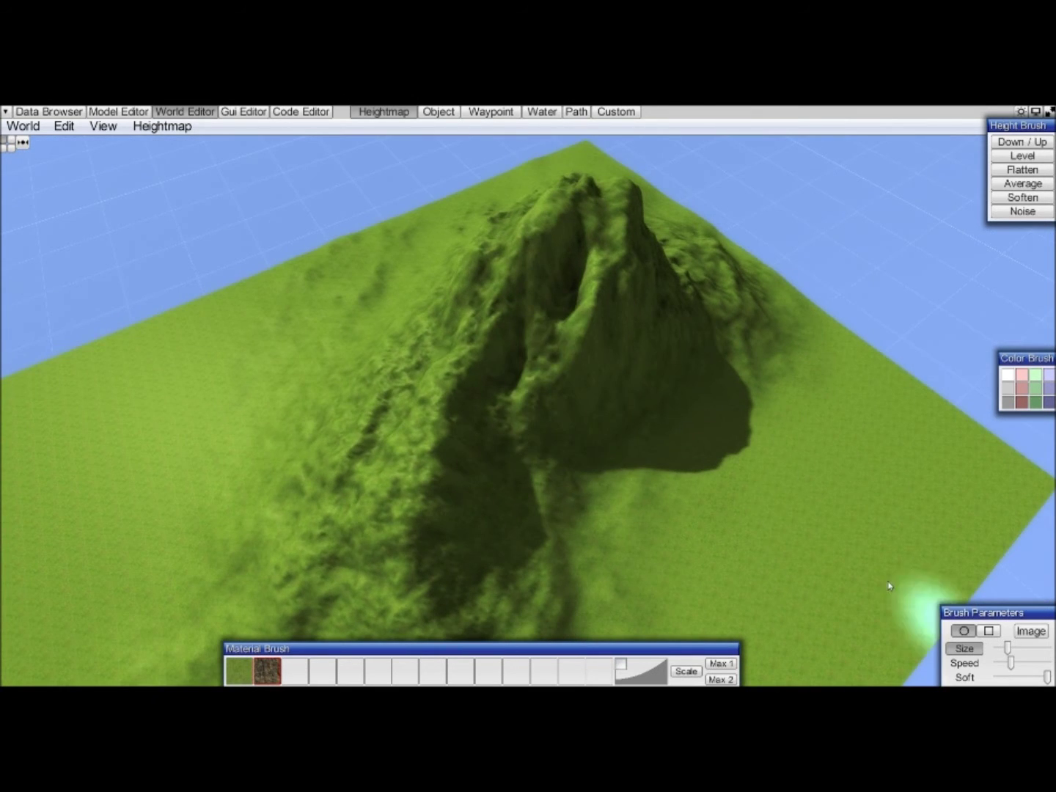
pyautogui.moveTo(589, 373); pyautogui.dragTo(589, 374, button='middle')
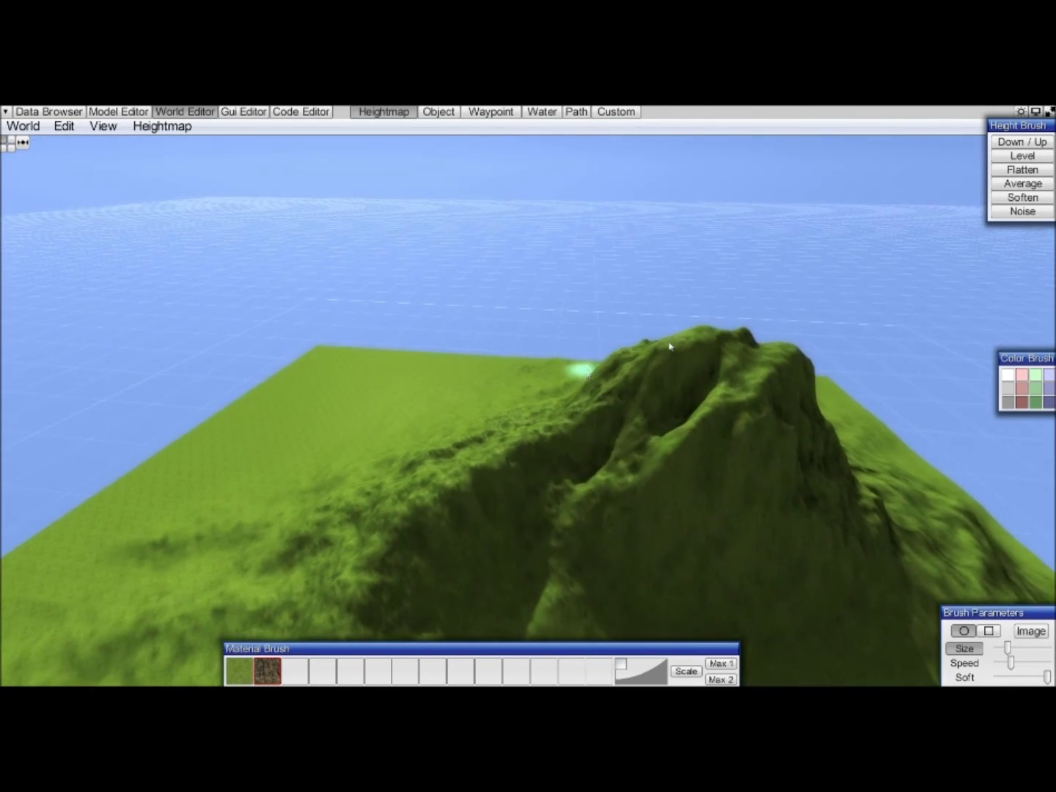
pyautogui.click(1031, 630)
pyautogui.moveTo(676, 474); pyautogui.dragTo(670, 466, button='right')
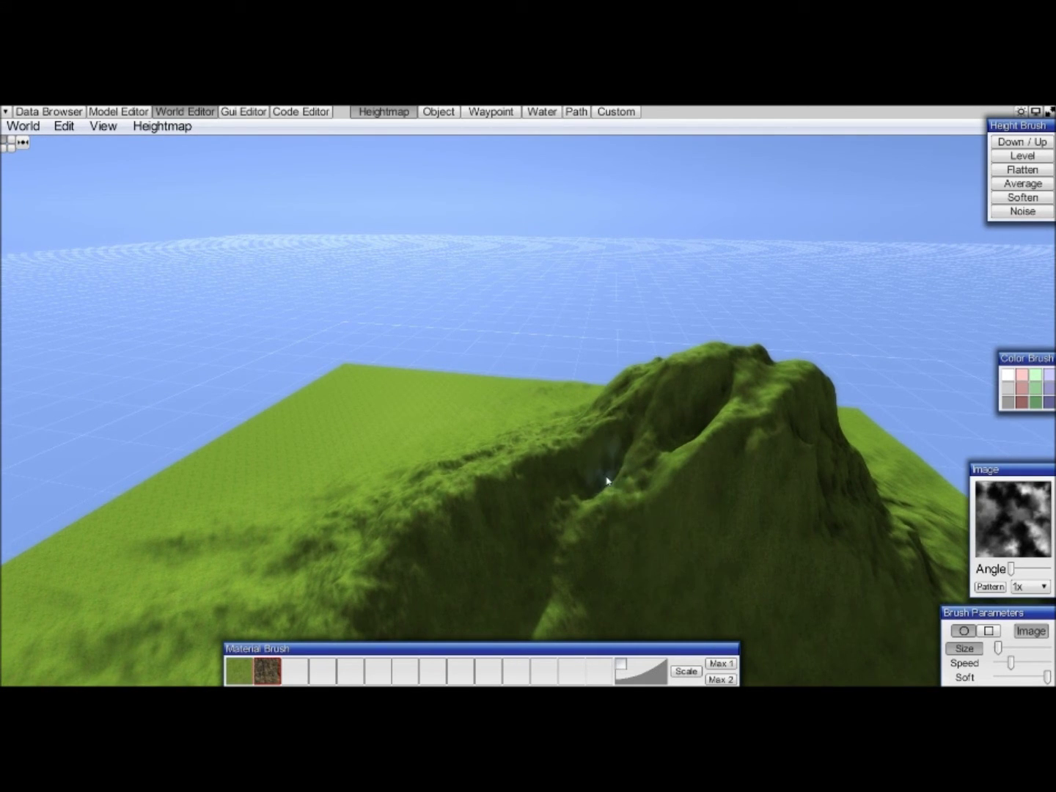
pyautogui.moveTo(627, 495); pyautogui.dragTo(638, 492, button='right')
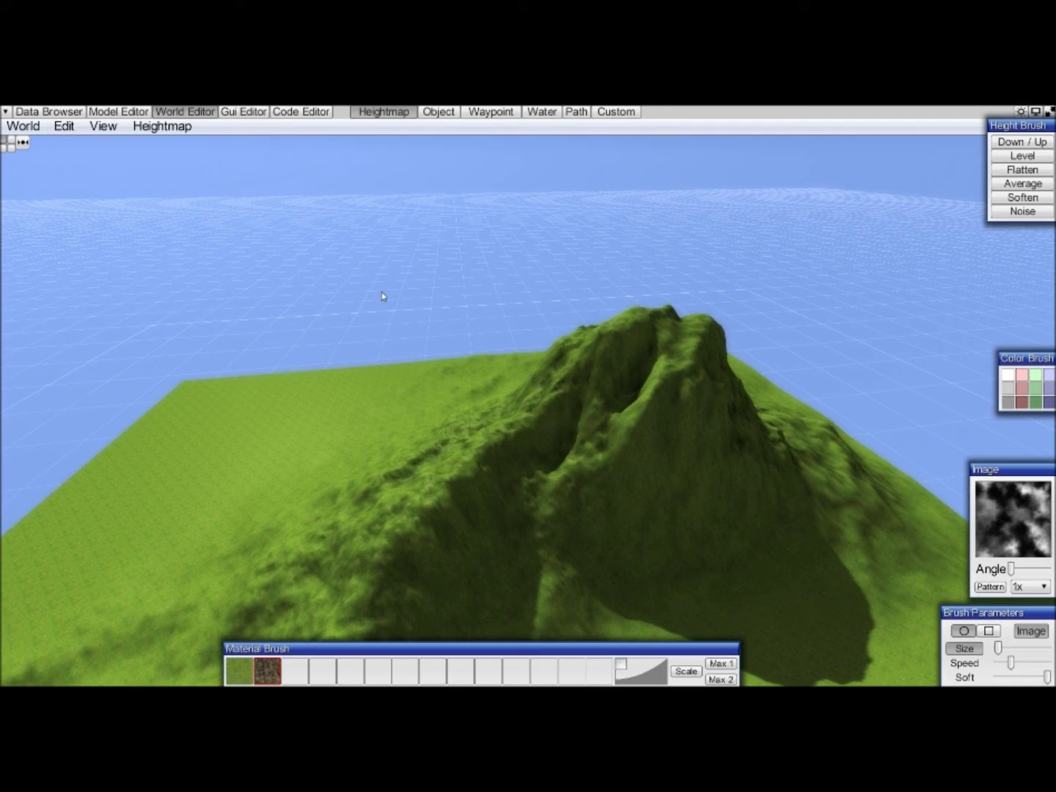
pyautogui.scroll(10, 561, 451)
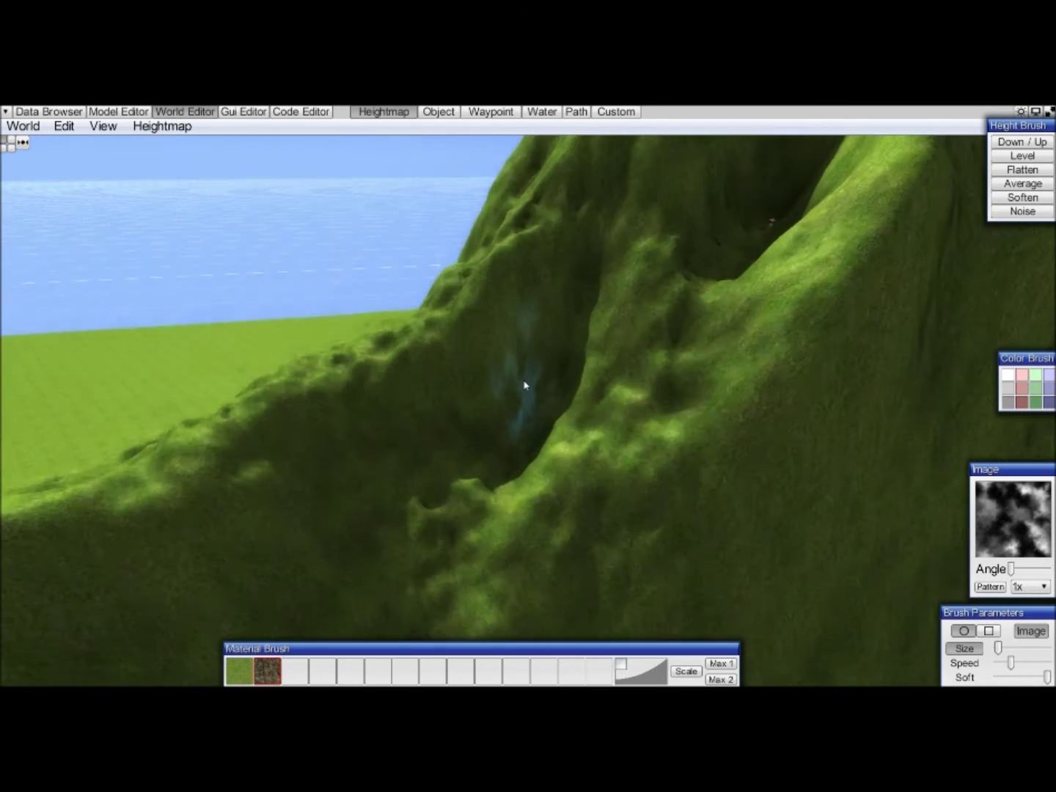
pyautogui.scroll(-5, 543, 374)
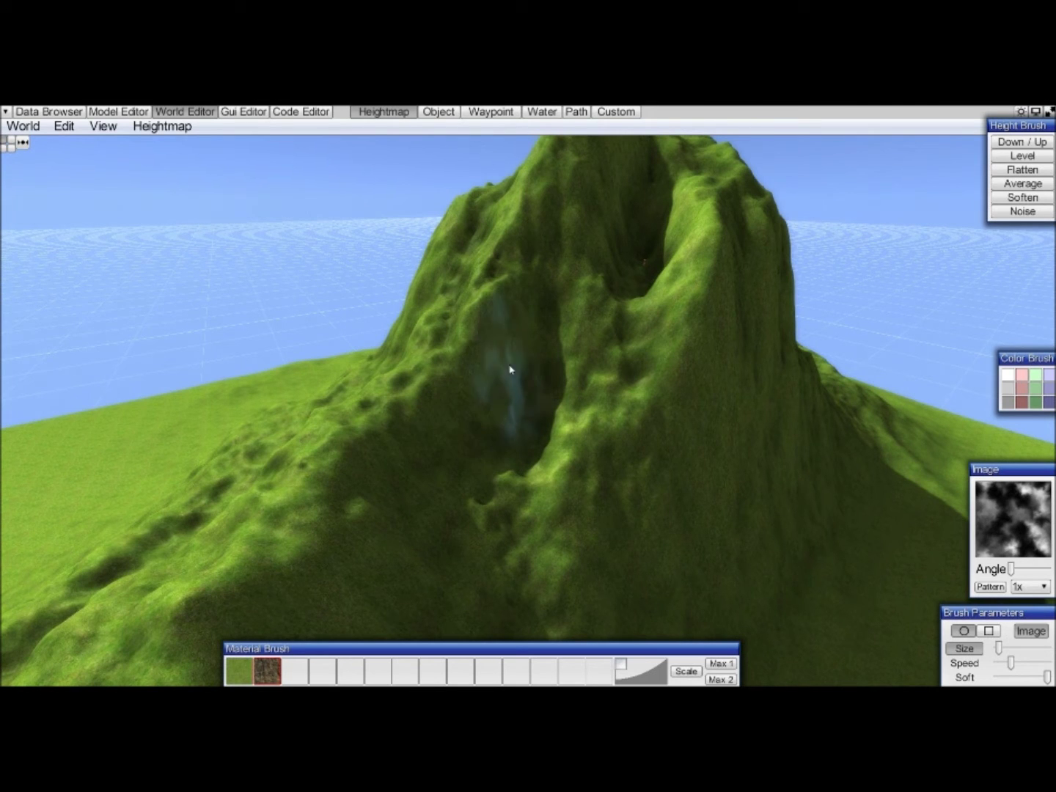
# Paint stone onto the steep shaded walls of the gully and the lower ridge with the image brush.
pyautogui.moveTo(512, 360)
pyautogui.mouseDown()
pyautogui.moveTo(516, 370)
pyautogui.moveTo(470, 393)
pyautogui.moveTo(426, 462)
pyautogui.moveTo(341, 538)
pyautogui.mouseUp()
pyautogui.moveTo(556, 393)
pyautogui.mouseDown(button='middle')
pyautogui.moveTo(540, 389)
pyautogui.moveTo(555, 384)
pyautogui.mouseUp(button='middle')
pyautogui.moveTo(555, 383)
pyautogui.mouseDown(button='right')
pyautogui.moveTo(565, 384)
pyautogui.moveTo(551, 389)
pyautogui.mouseUp(button='right')
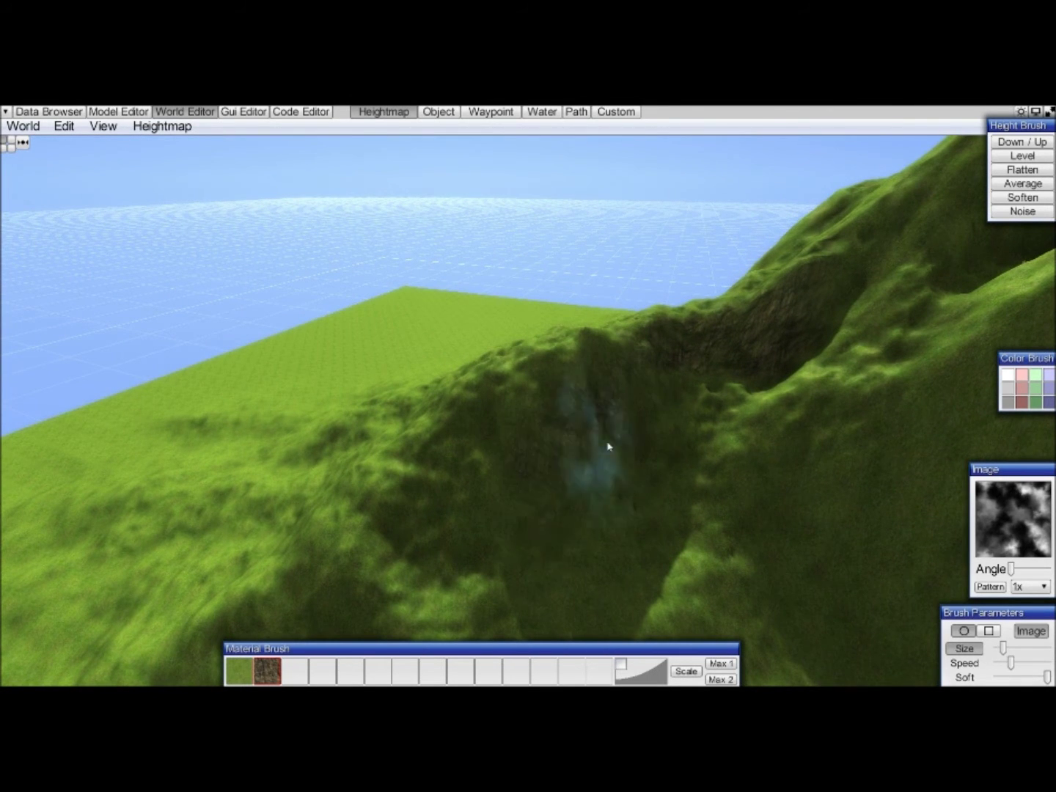
pyautogui.moveTo(608, 446)
pyautogui.mouseDown()
pyautogui.moveTo(537, 487)
pyautogui.moveTo(460, 503)
pyautogui.moveTo(613, 371)
pyautogui.moveTo(643, 439)
pyautogui.moveTo(455, 450)
pyautogui.moveTo(670, 472)
pyautogui.mouseUp()
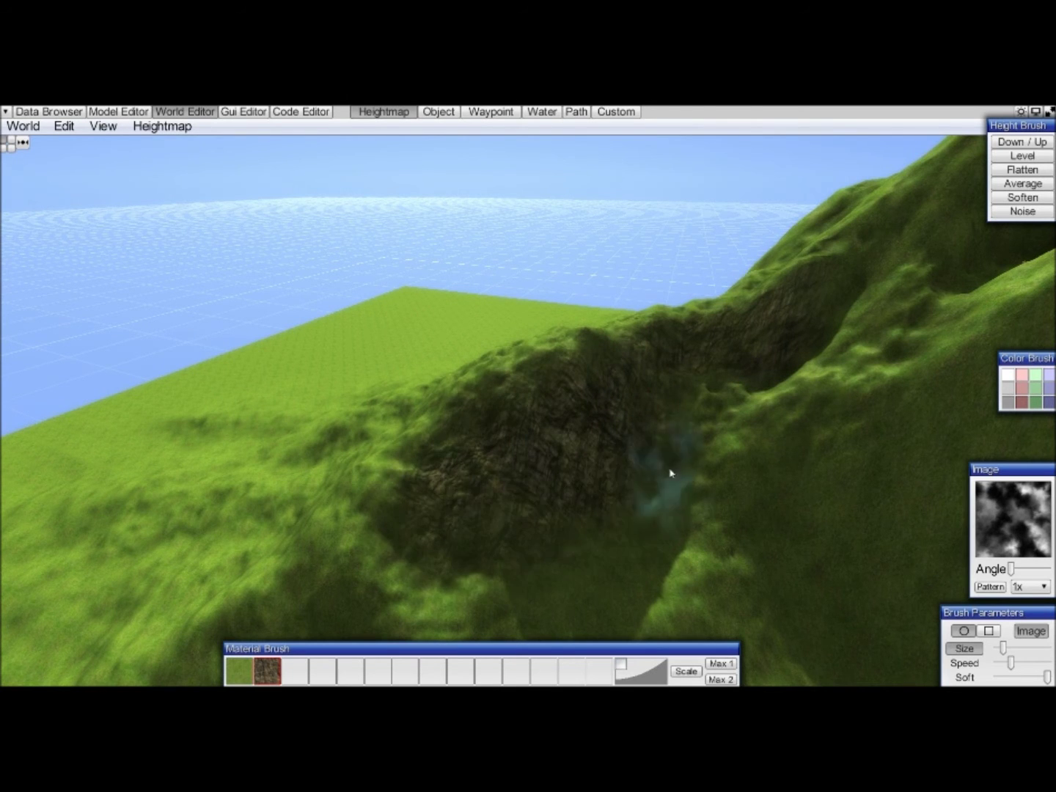
pyautogui.scroll(-5, 696, 451)
pyautogui.moveTo(696, 452); pyautogui.dragTo(695, 452, button='right')
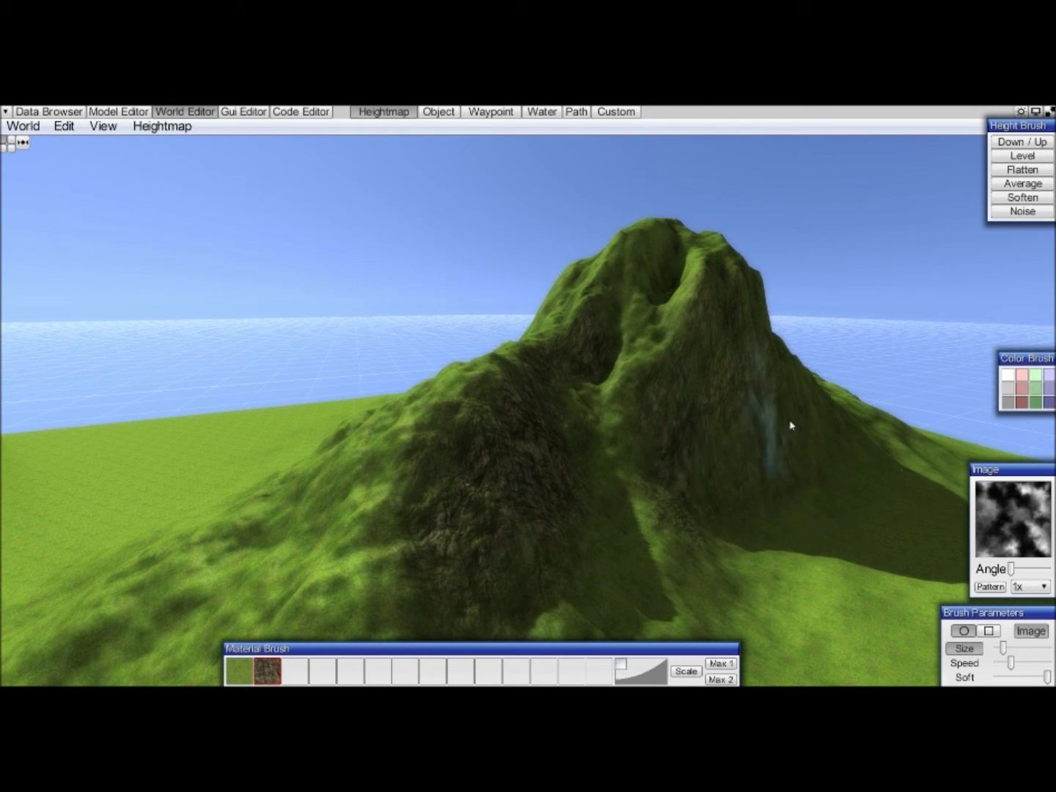
# Paint stone across the mountain's broad steep face beside the gully, using a small image brush.
pyautogui.moveTo(747, 421); pyautogui.dragTo(715, 431, button='middle')
pyautogui.scroll(3, 715, 431)
pyautogui.moveTo(792, 421); pyautogui.dragTo(792, 420, button='middle')
pyautogui.moveTo(792, 419); pyautogui.dragTo(770, 384, button='right')
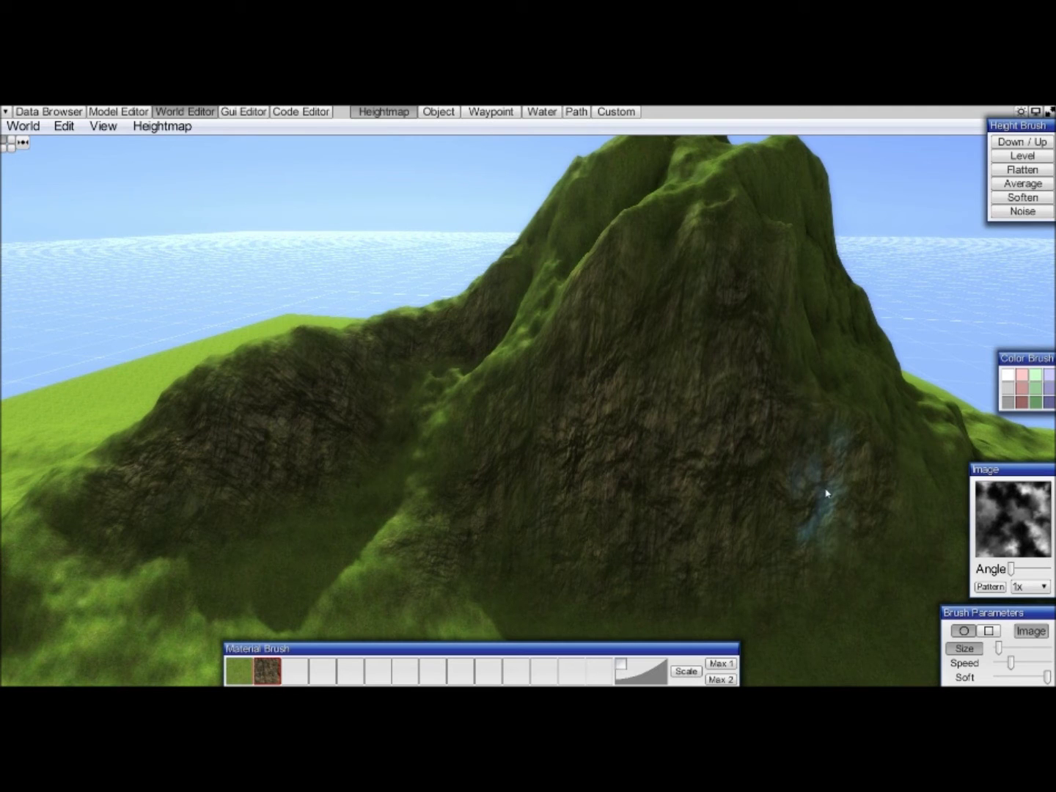
pyautogui.moveTo(776, 427)
pyautogui.mouseDown(button='right')
pyautogui.moveTo(790, 427)
pyautogui.moveTo(770, 426)
pyautogui.mouseUp(button='right')
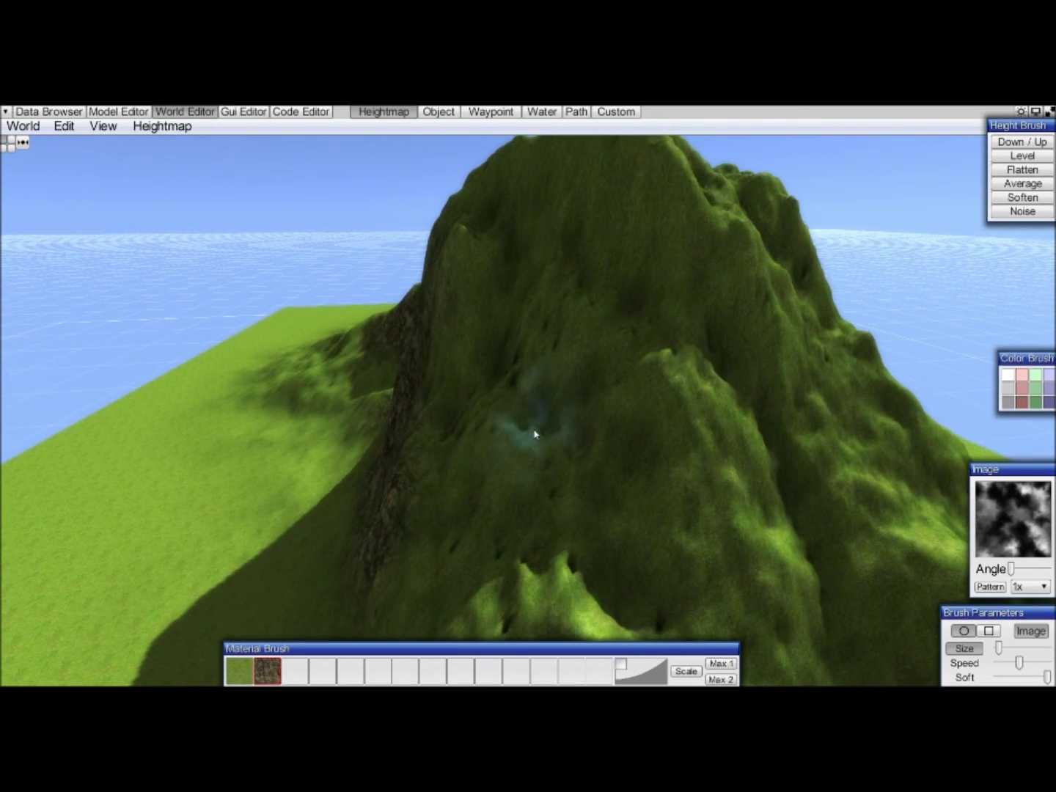
# Raise the brush speed and paint stone over the steep slope around the corner, from the peak down to the base.
pyautogui.moveTo(577, 526); pyautogui.dragTo(629, 505, button='right')
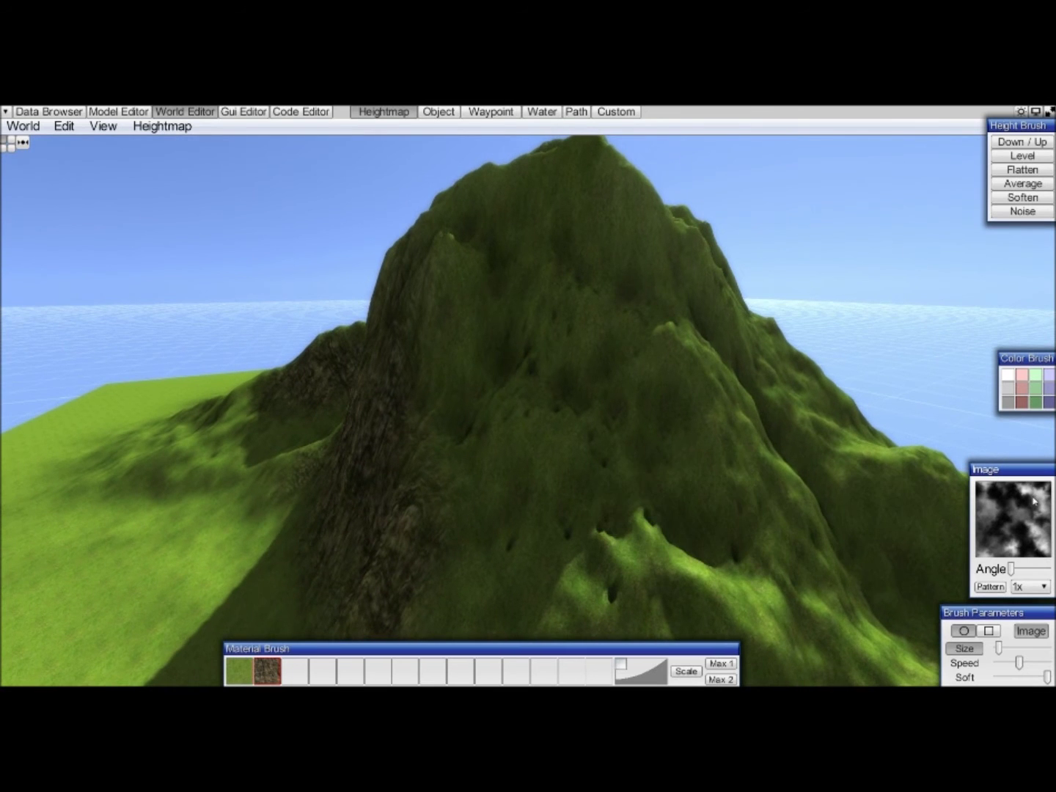
pyautogui.moveTo(838, 429)
pyautogui.mouseDown(button='right')
pyautogui.moveTo(616, 384)
pyautogui.moveTo(605, 315)
pyautogui.mouseUp(button='right')
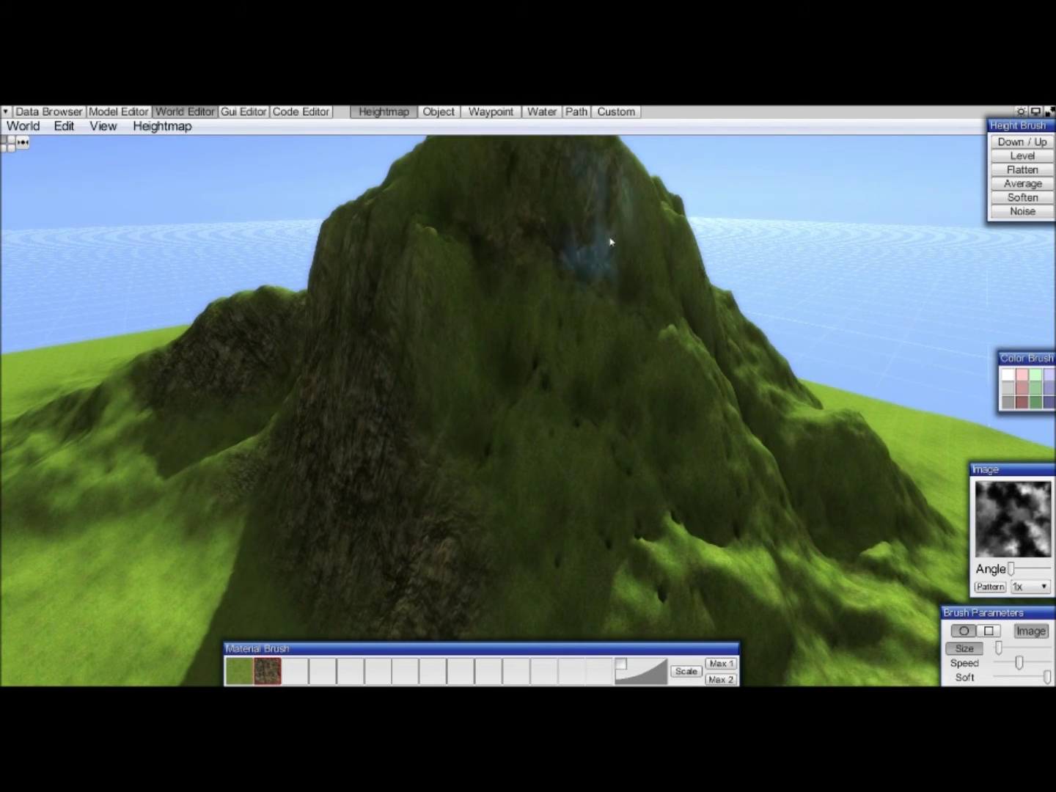
pyautogui.moveTo(597, 360)
pyautogui.mouseDown()
pyautogui.moveTo(667, 384)
pyautogui.moveTo(575, 347)
pyautogui.moveTo(561, 452)
pyautogui.moveTo(515, 489)
pyautogui.mouseUp()
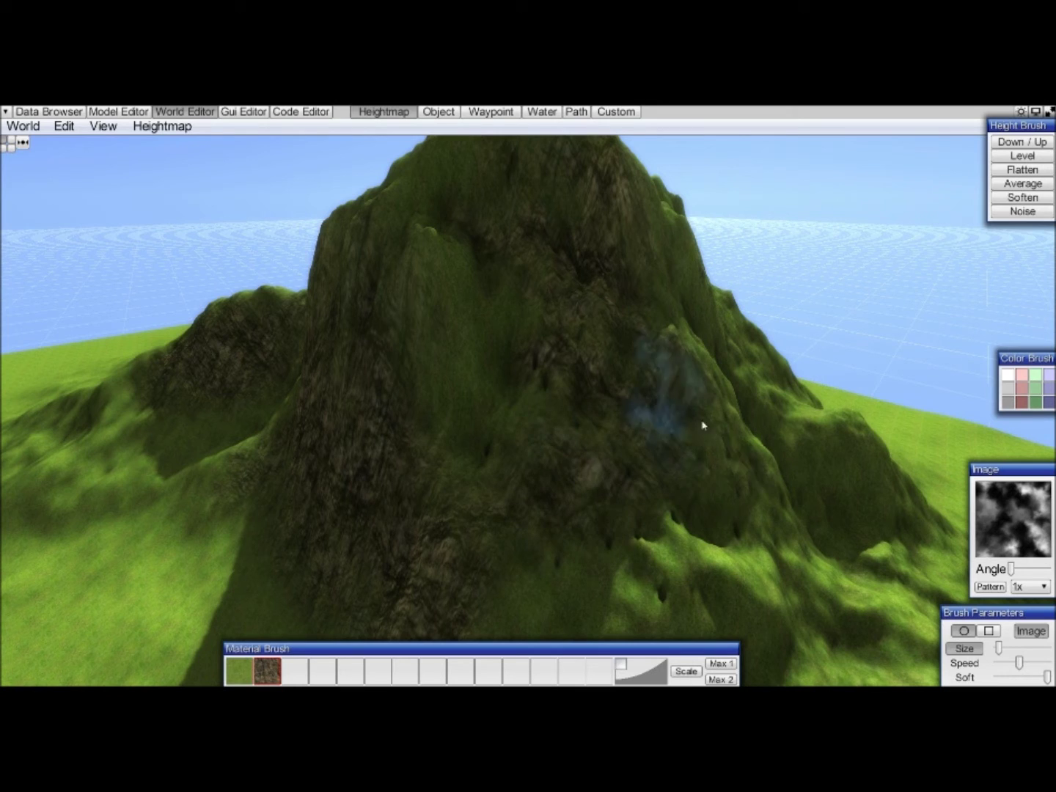
pyautogui.moveTo(624, 382); pyautogui.dragTo(630, 380, button='middle')
pyautogui.moveTo(649, 393); pyautogui.dragTo(601, 399, button='right')
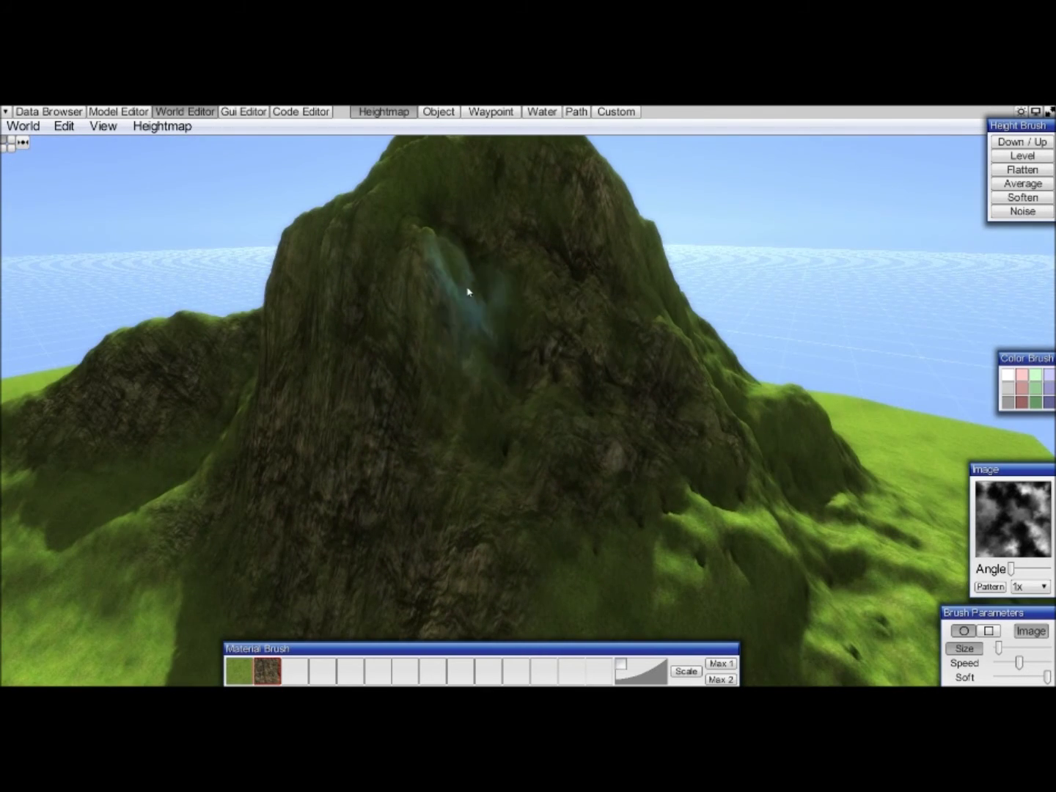
# Extend the stone over the lower slopes and around the small spur at the mountain's foot.
pyautogui.scroll(-2, 615, 374)
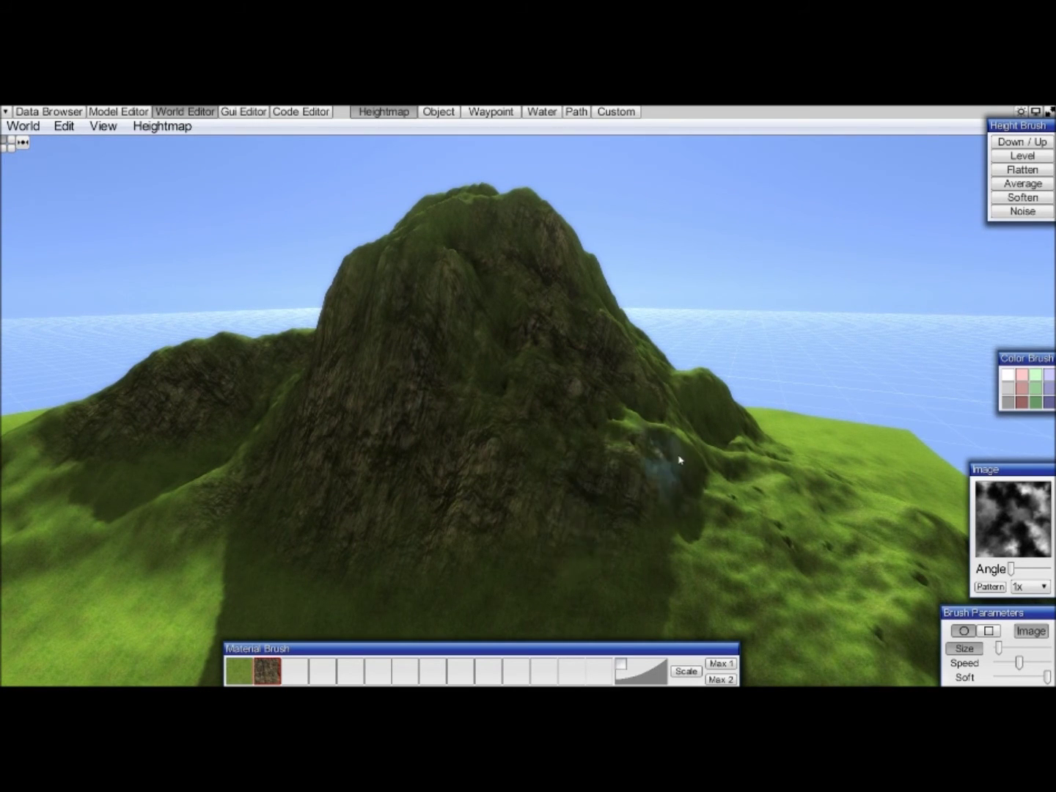
pyautogui.moveTo(561, 520)
pyautogui.mouseDown(button='right')
pyautogui.moveTo(620, 491)
pyautogui.moveTo(633, 367)
pyautogui.mouseUp(button='right')
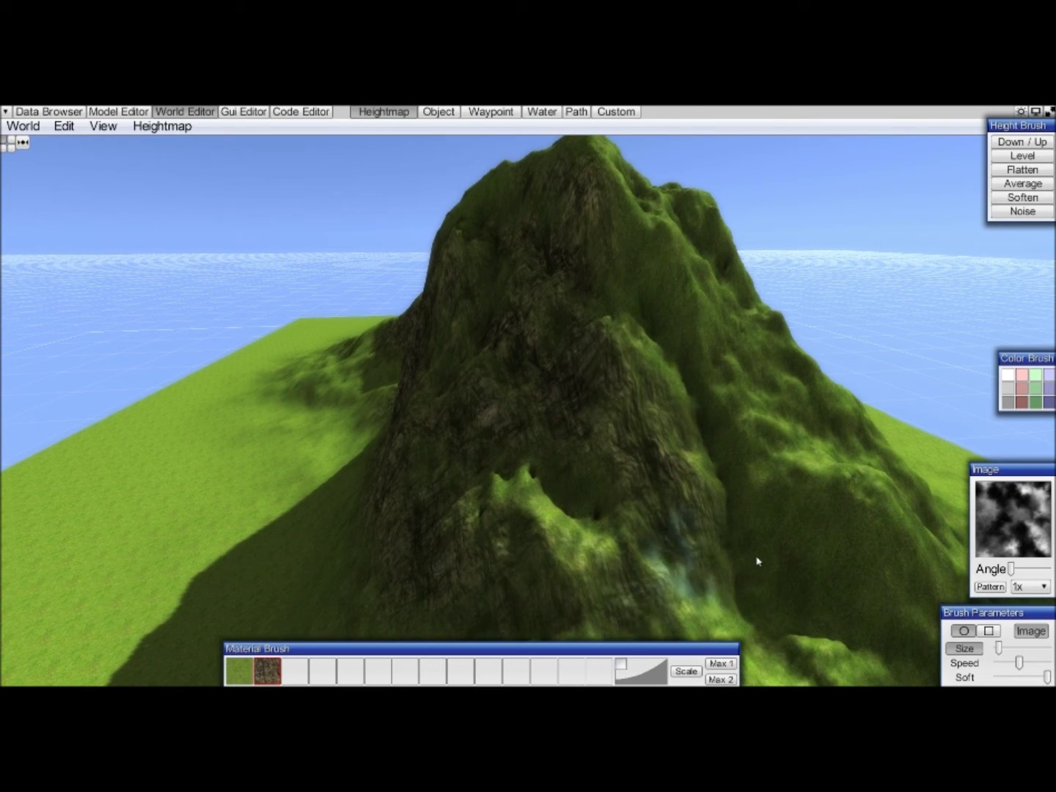
pyautogui.moveTo(682, 588)
pyautogui.mouseDown()
pyautogui.moveTo(825, 537)
pyautogui.moveTo(861, 539)
pyautogui.moveTo(861, 550)
pyautogui.moveTo(754, 517)
pyautogui.mouseUp()
pyautogui.moveTo(743, 504); pyautogui.dragTo(743, 505, button='right')
pyautogui.moveTo(699, 512); pyautogui.dragTo(699, 512, button='middle')
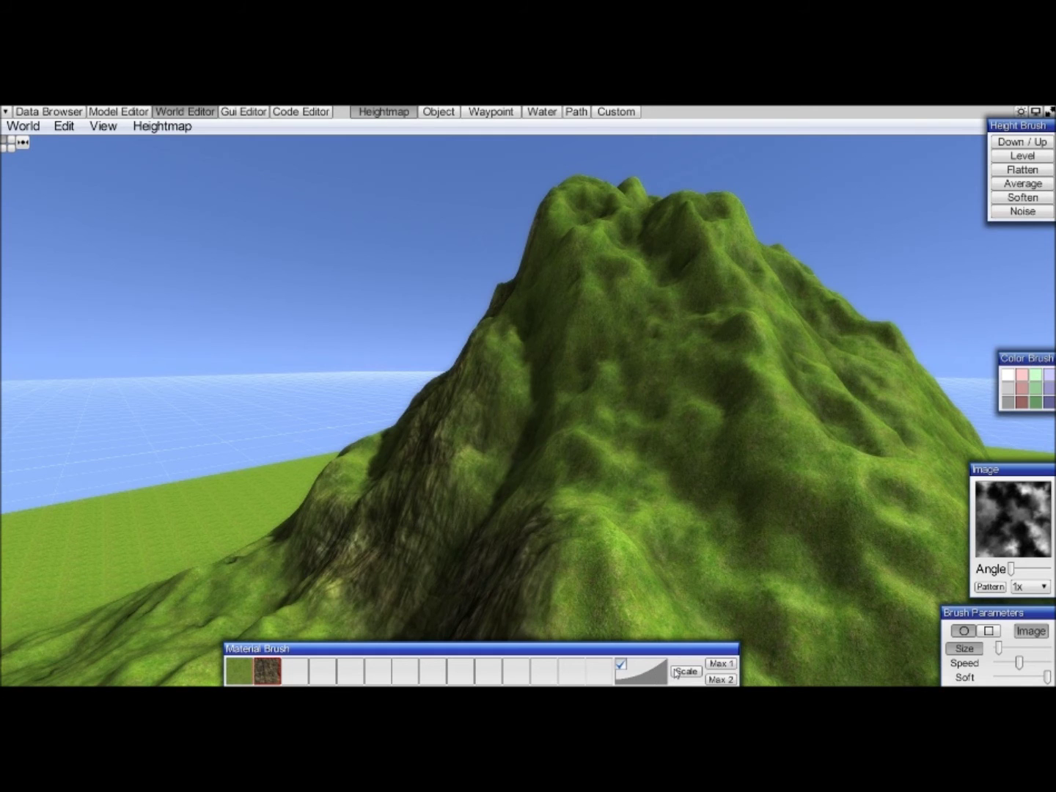
# Try painting stone on the lower spur with the slope limit on, then restrict it to flat areas, undoing both strokes.
pyautogui.moveTo(566, 518); pyautogui.dragTo(625, 524, button='middle')
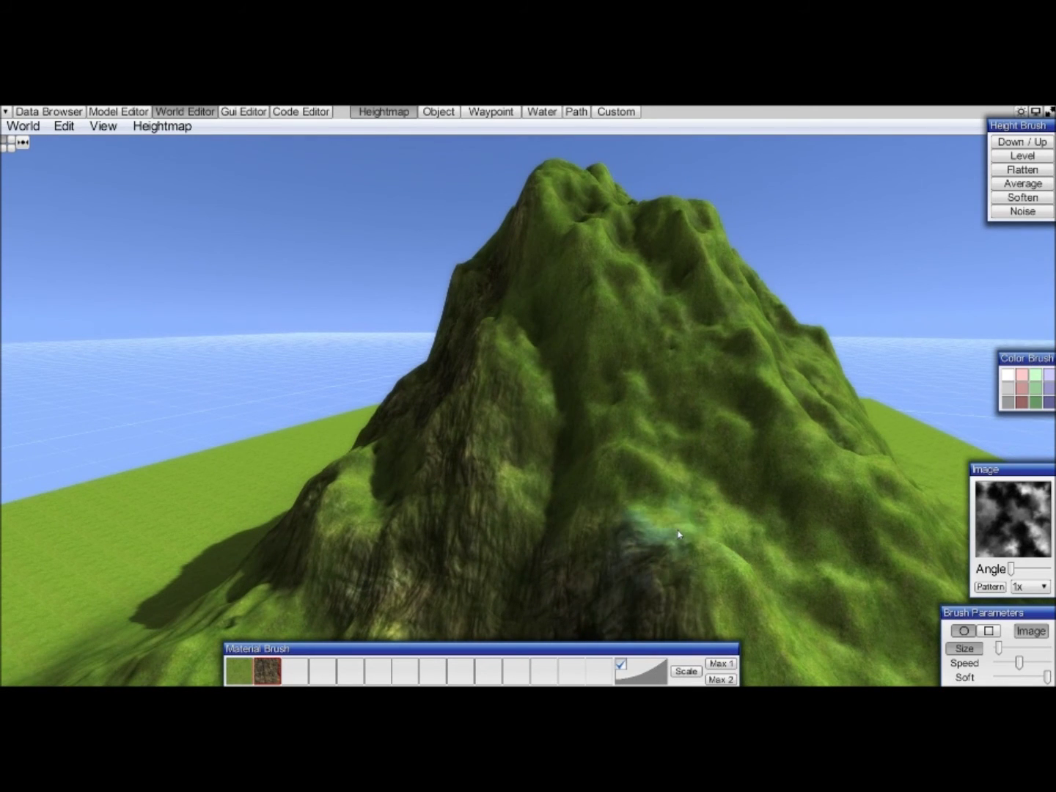
pyautogui.moveTo(679, 535)
pyautogui.mouseDown()
pyautogui.moveTo(690, 543)
pyautogui.moveTo(633, 484)
pyautogui.moveTo(645, 463)
pyautogui.moveTo(631, 478)
pyautogui.moveTo(663, 555)
pyautogui.mouseUp()
pyautogui.hotkey('ctrl', 'z')
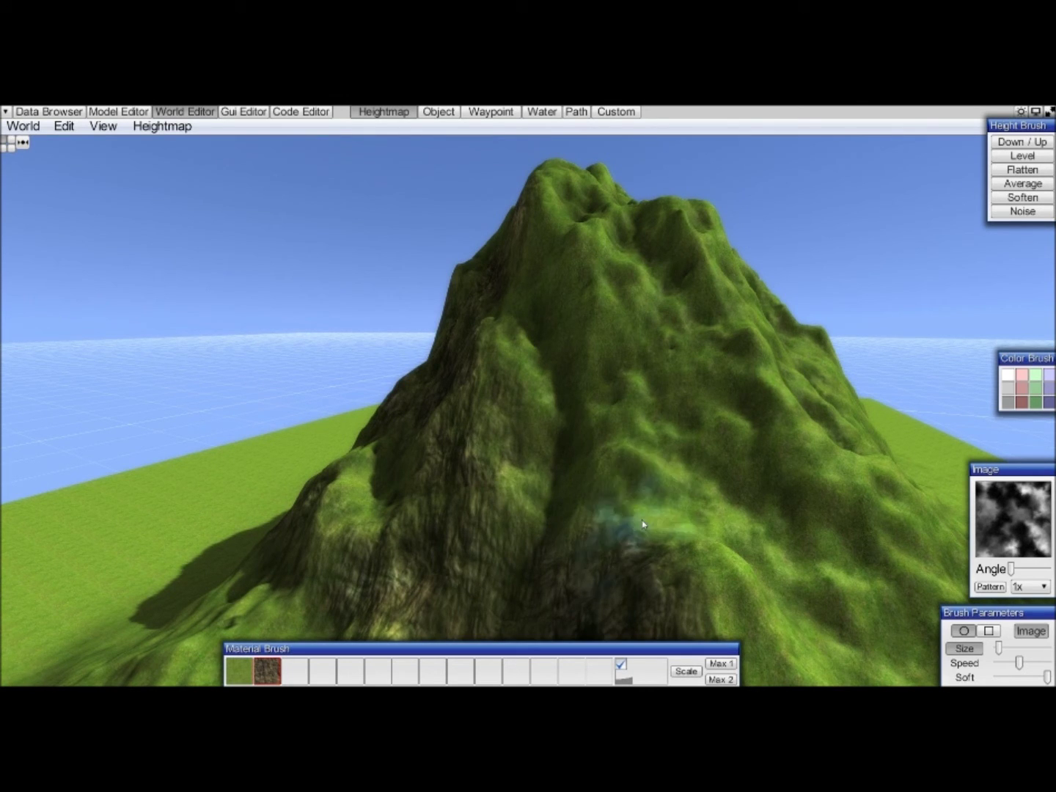
pyautogui.moveTo(644, 526)
pyautogui.mouseDown()
pyautogui.moveTo(625, 502)
pyautogui.moveTo(643, 503)
pyautogui.moveTo(682, 544)
pyautogui.moveTo(703, 514)
pyautogui.moveTo(630, 528)
pyautogui.moveTo(683, 509)
pyautogui.moveTo(616, 547)
pyautogui.moveTo(707, 467)
pyautogui.moveTo(629, 531)
pyautogui.mouseUp()
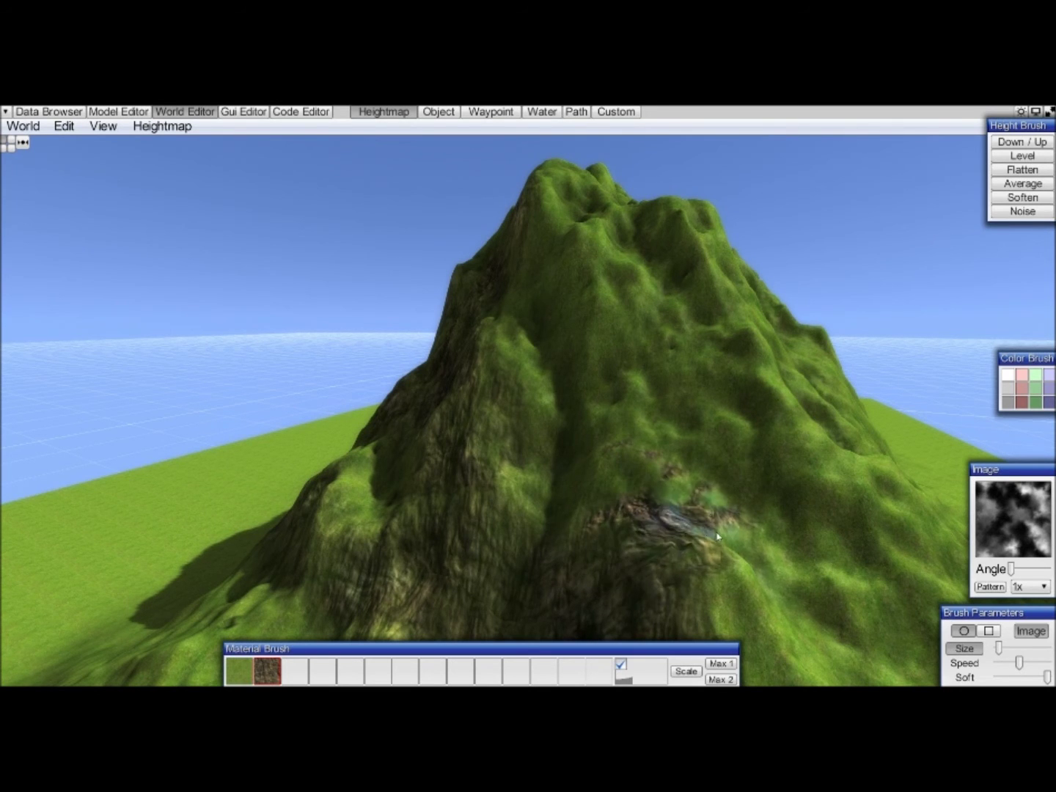
pyautogui.moveTo(718, 537); pyautogui.dragTo(696, 525, button='middle')
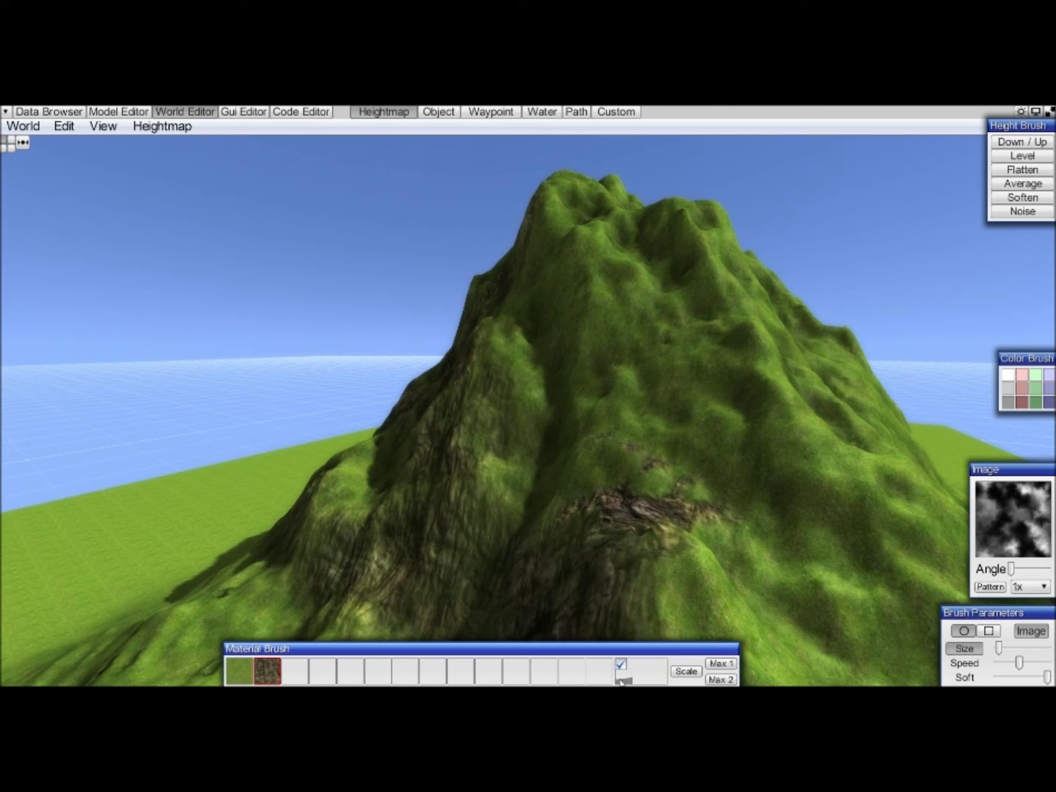
pyautogui.hotkey('ctrl', 'z')
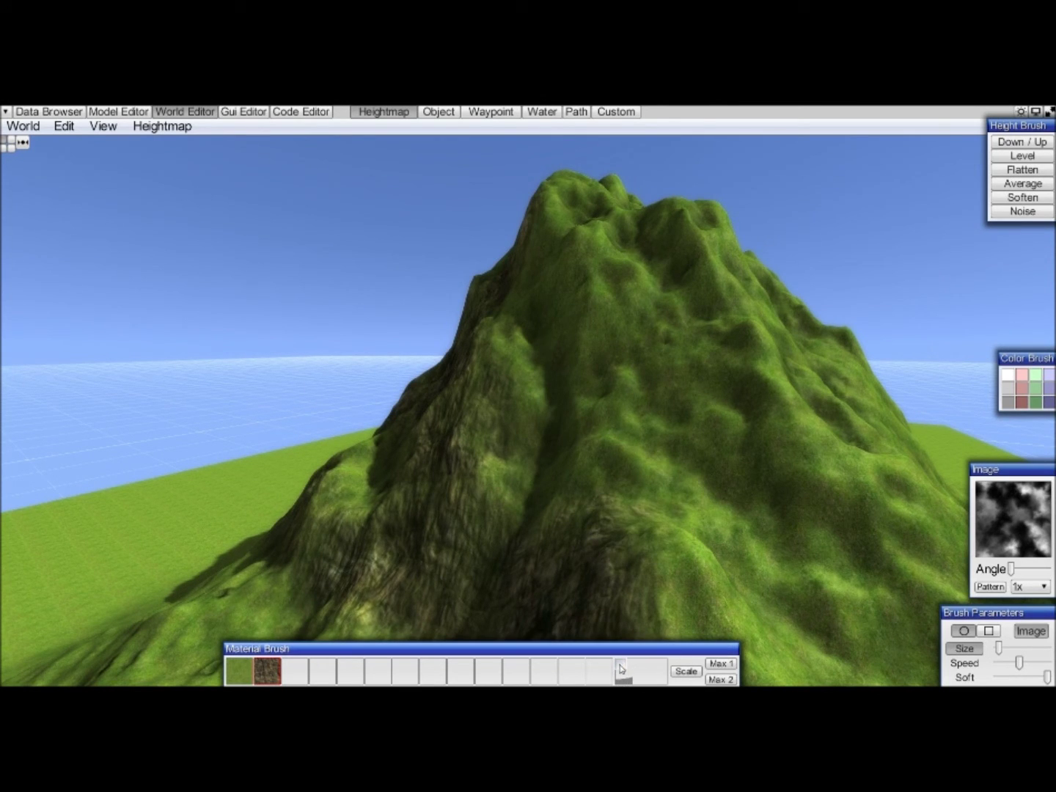
# Turn off the brush's Image option, enlarge the plain round brush and paint stone over the mountain's grassy end face.
pyautogui.scroll(-3, 511, 498)
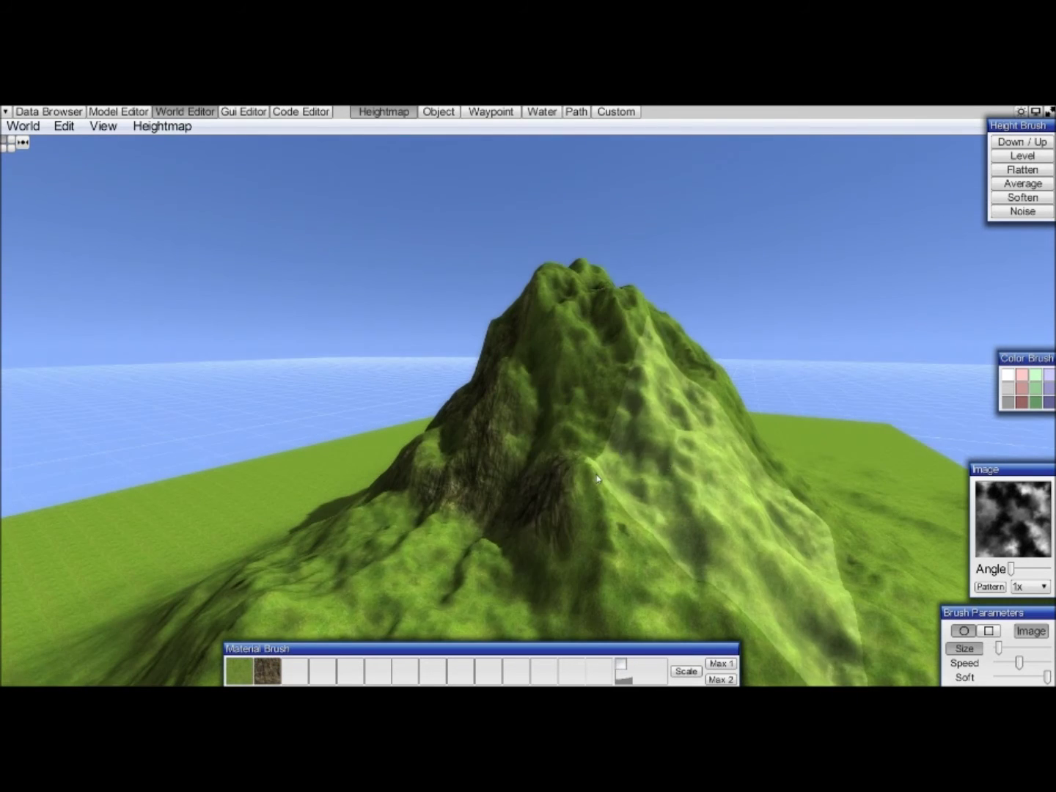
pyautogui.moveTo(646, 436); pyautogui.dragTo(663, 457, button='middle')
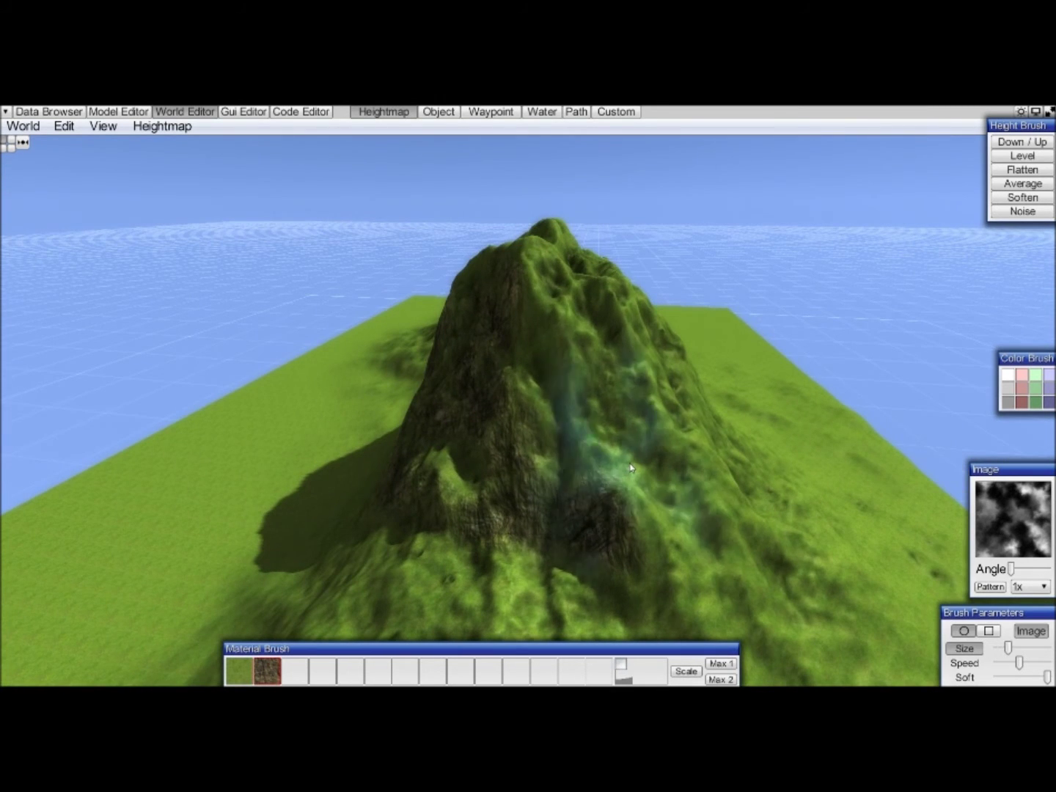
pyautogui.click(1032, 632)
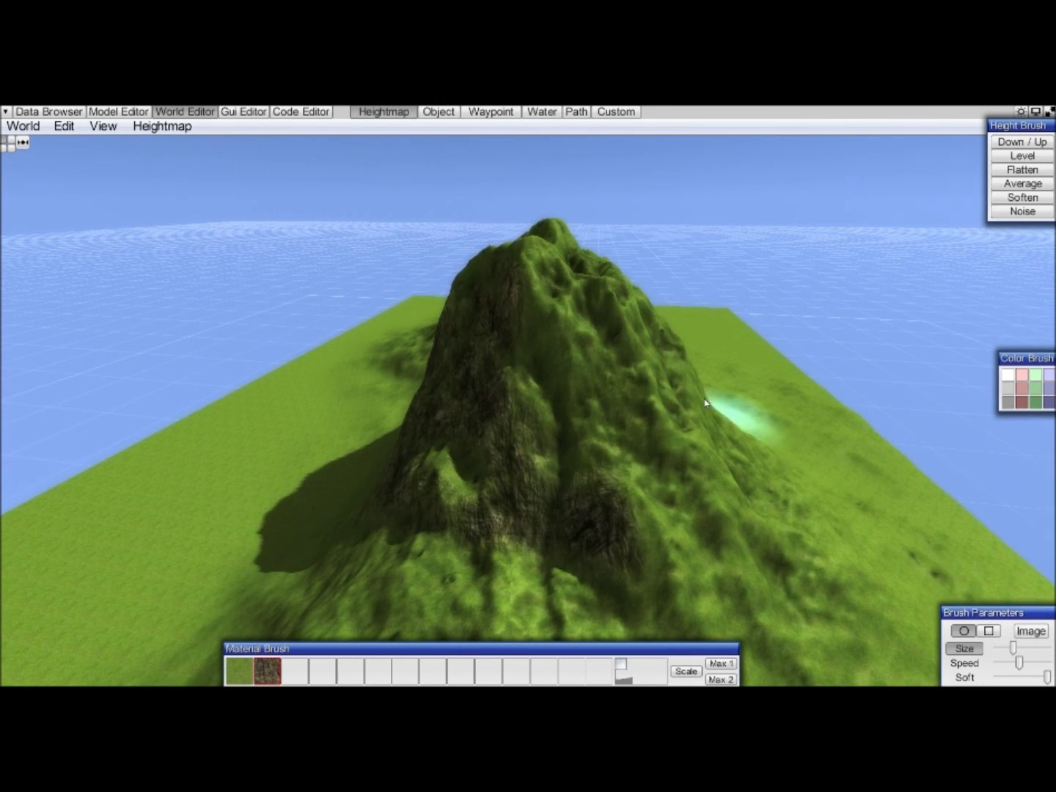
pyautogui.moveTo(731, 413); pyautogui.dragTo(608, 400, button='right')
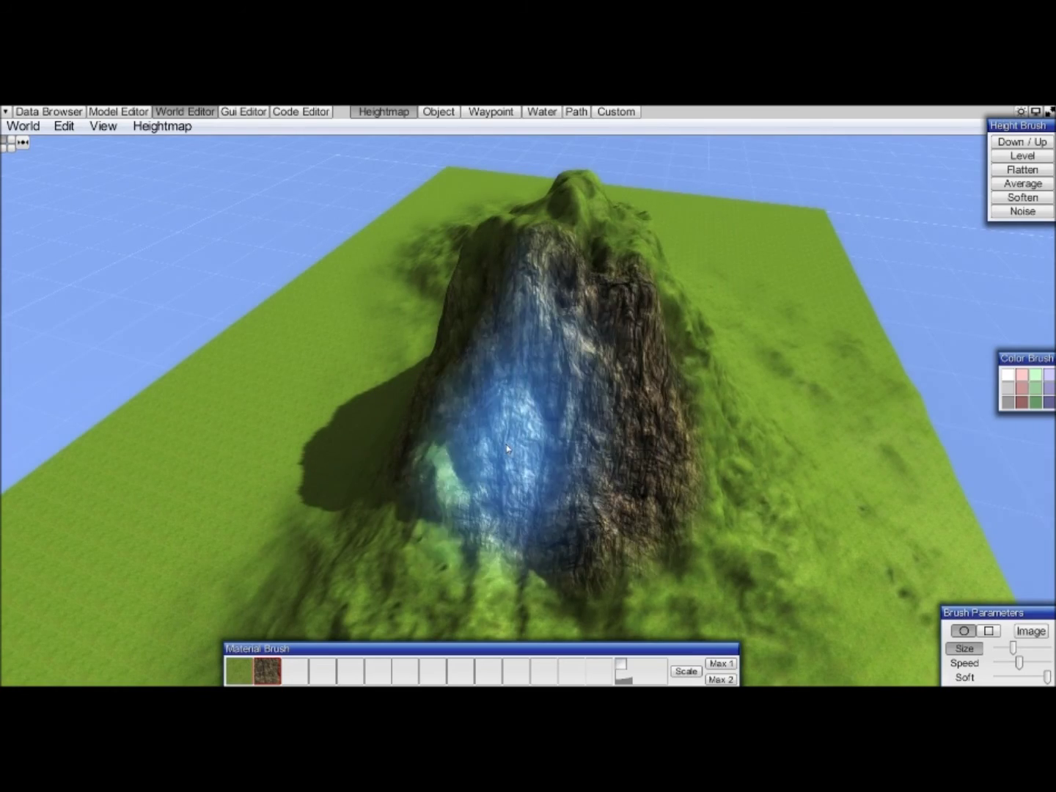
pyautogui.moveTo(483, 479); pyautogui.dragTo(530, 483, button='right')
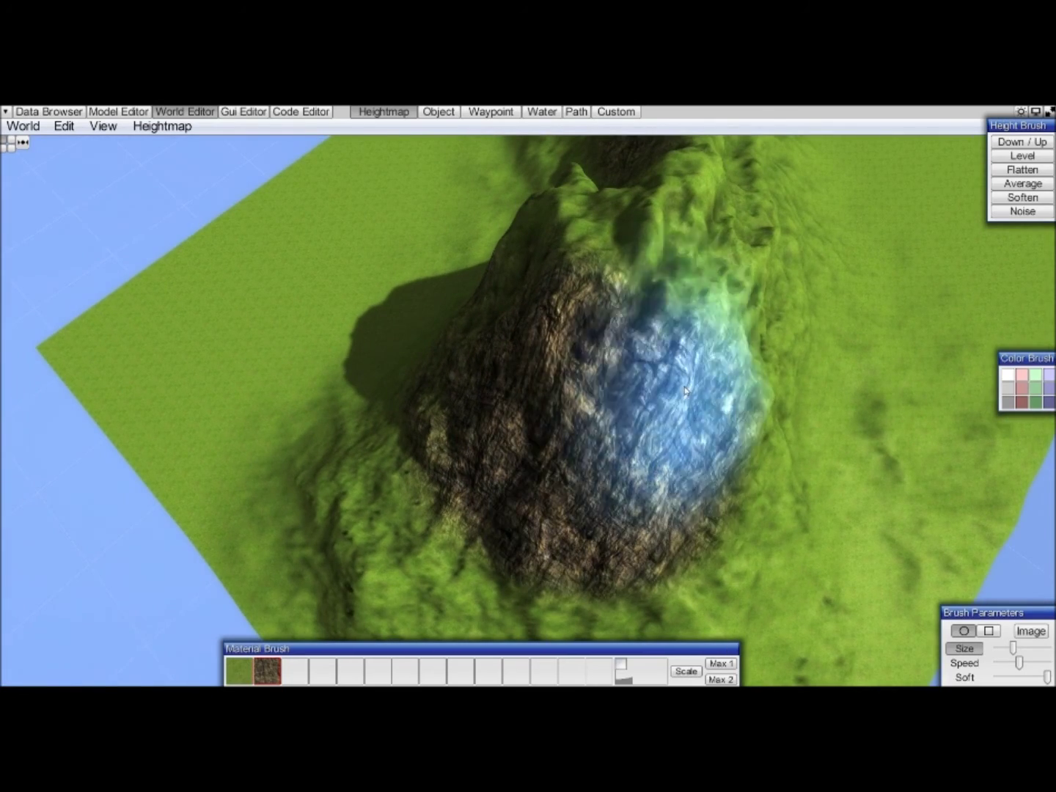
# Cover the remaining slopes, the crest and the long ridge with stone, reducing the brush size along the way.
pyautogui.moveTo(641, 315)
pyautogui.mouseDown(button='right')
pyautogui.moveTo(669, 347)
pyautogui.moveTo(624, 360)
pyautogui.mouseUp(button='right')
pyautogui.moveTo(624, 360)
pyautogui.mouseDown()
pyautogui.moveTo(595, 366)
pyautogui.moveTo(710, 341)
pyautogui.mouseUp()
pyautogui.moveTo(709, 342); pyautogui.dragTo(687, 387, button='right')
pyautogui.scroll(-3, 695, 388)
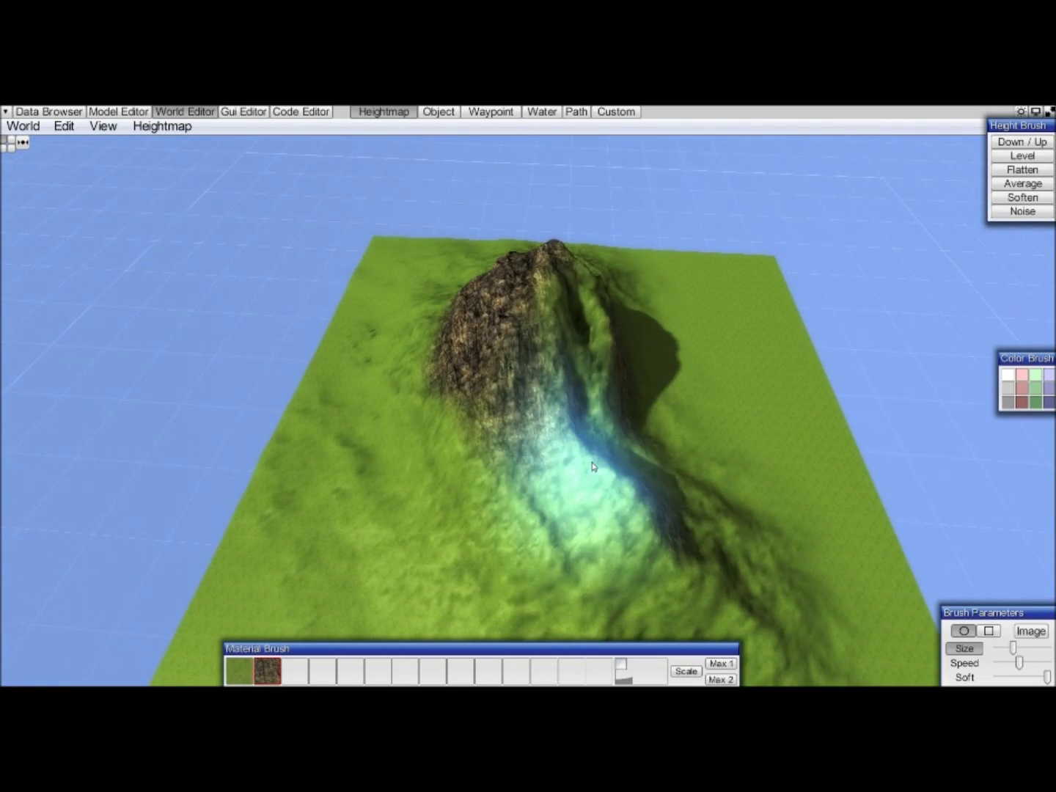
pyautogui.moveTo(544, 379); pyautogui.dragTo(593, 366, button='right')
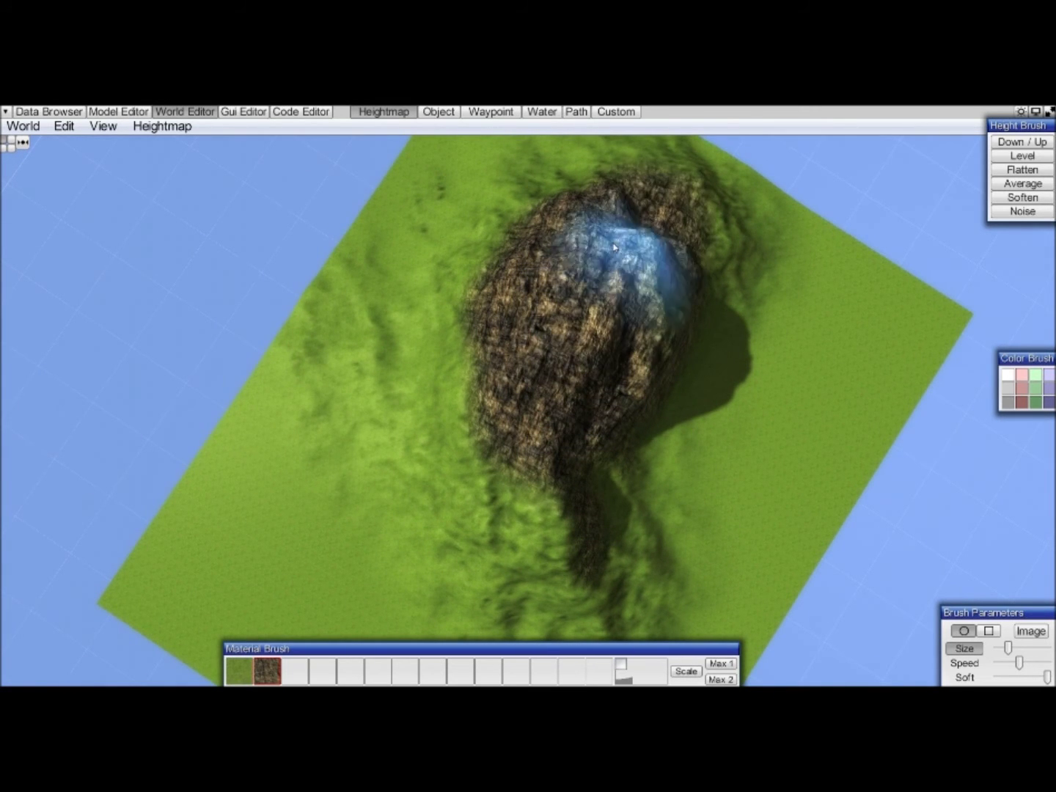
pyautogui.moveTo(542, 377); pyautogui.dragTo(546, 444, button='right')
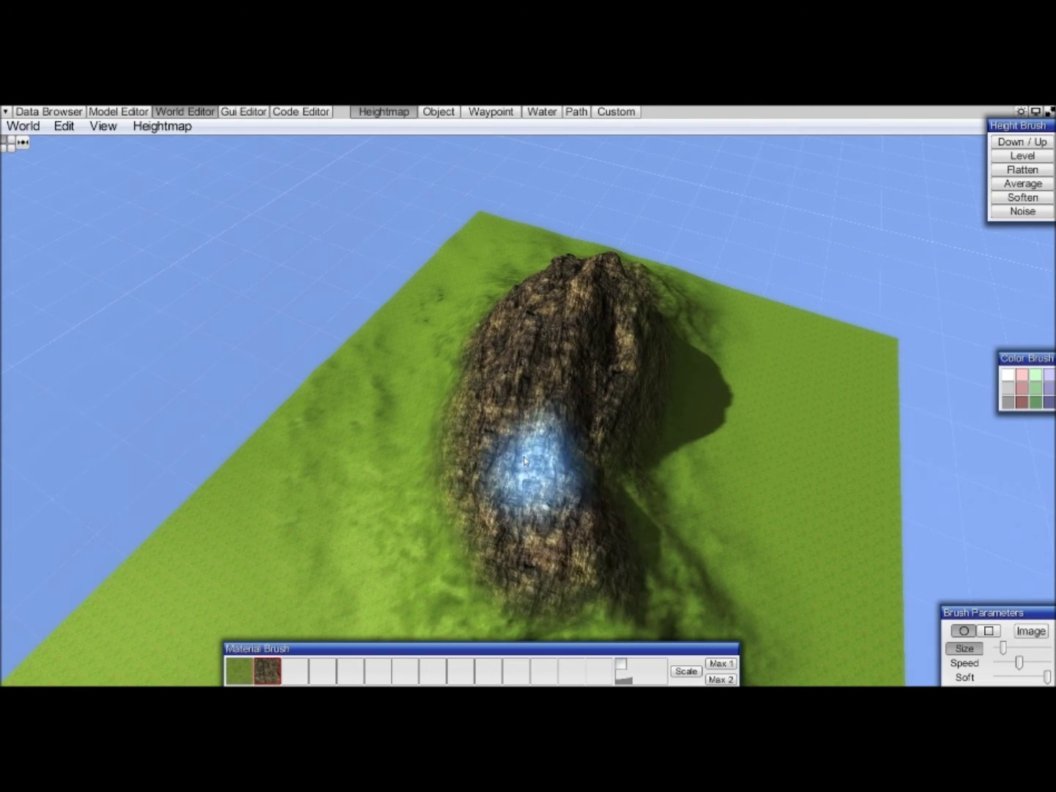
pyautogui.moveTo(525, 461); pyautogui.dragTo(502, 484, button='right')
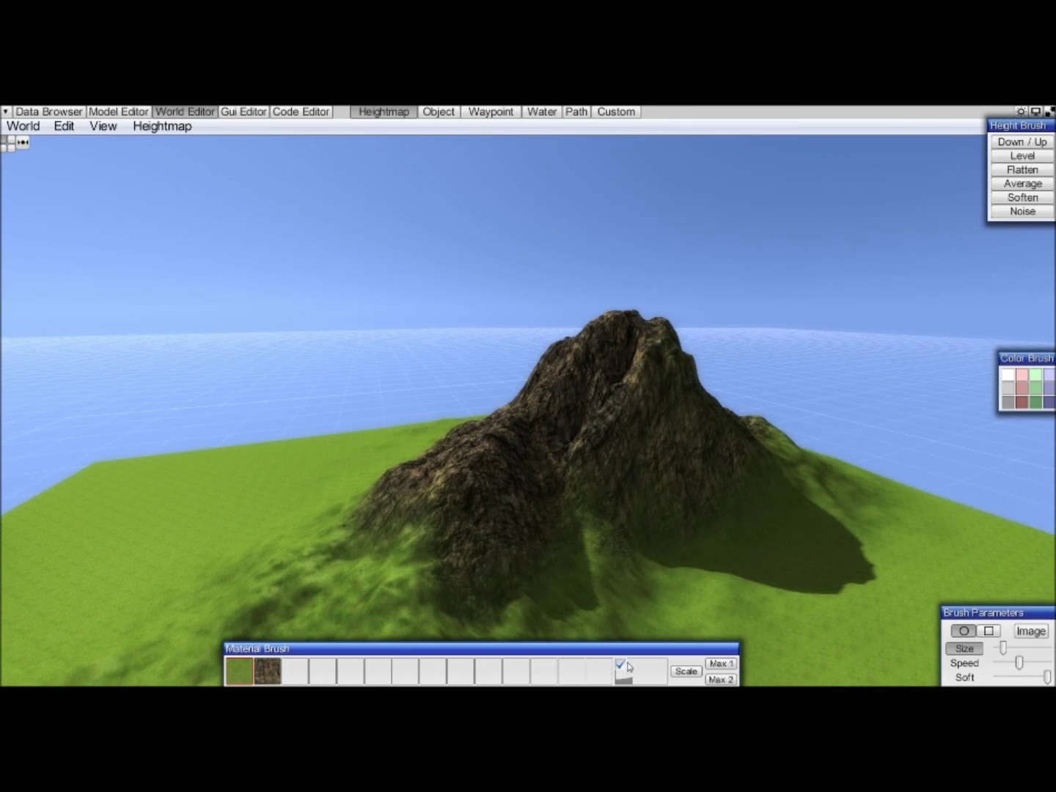
# Select the grass material, limit it to gentle slopes with the slope curve, and paint grass patches on the rock's flatter spots.
pyautogui.moveTo(571, 493); pyautogui.dragTo(587, 475, button='right')
pyautogui.scroll(2, 621, 442)
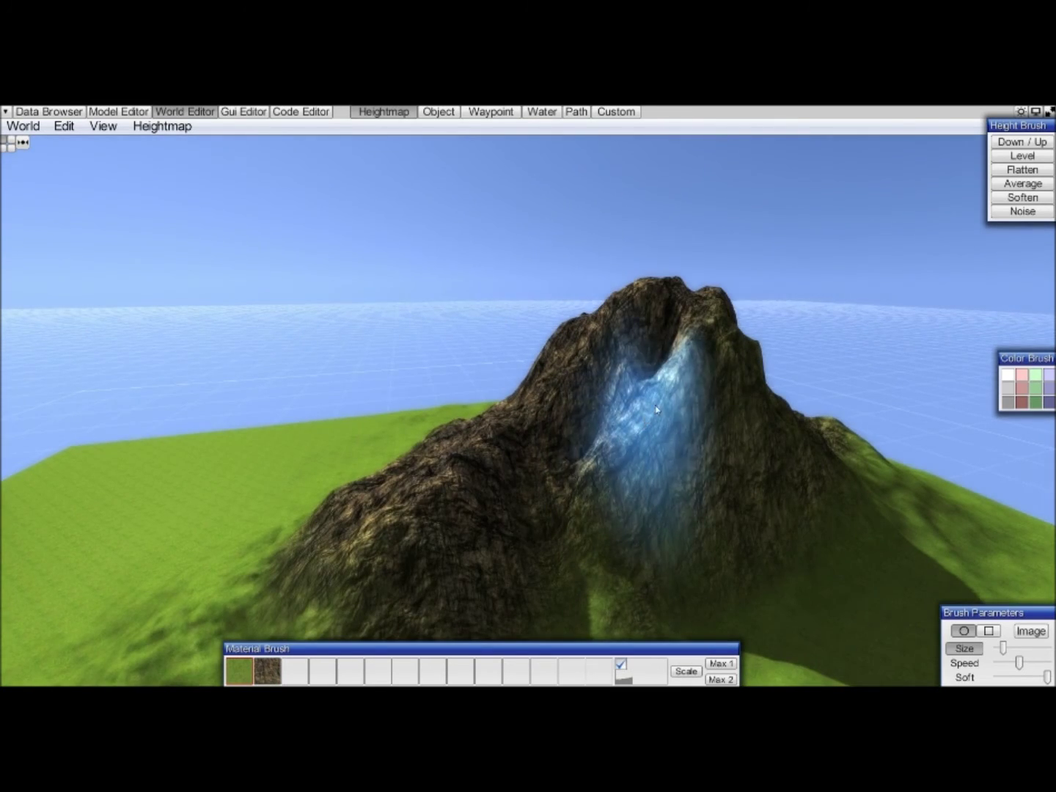
pyautogui.moveTo(656, 409); pyautogui.dragTo(654, 414, button='middle')
pyautogui.scroll(5, 670, 396)
pyautogui.moveTo(759, 376)
pyautogui.mouseDown()
pyautogui.moveTo(774, 372)
pyautogui.moveTo(738, 409)
pyautogui.moveTo(761, 377)
pyautogui.moveTo(650, 462)
pyautogui.mouseUp()
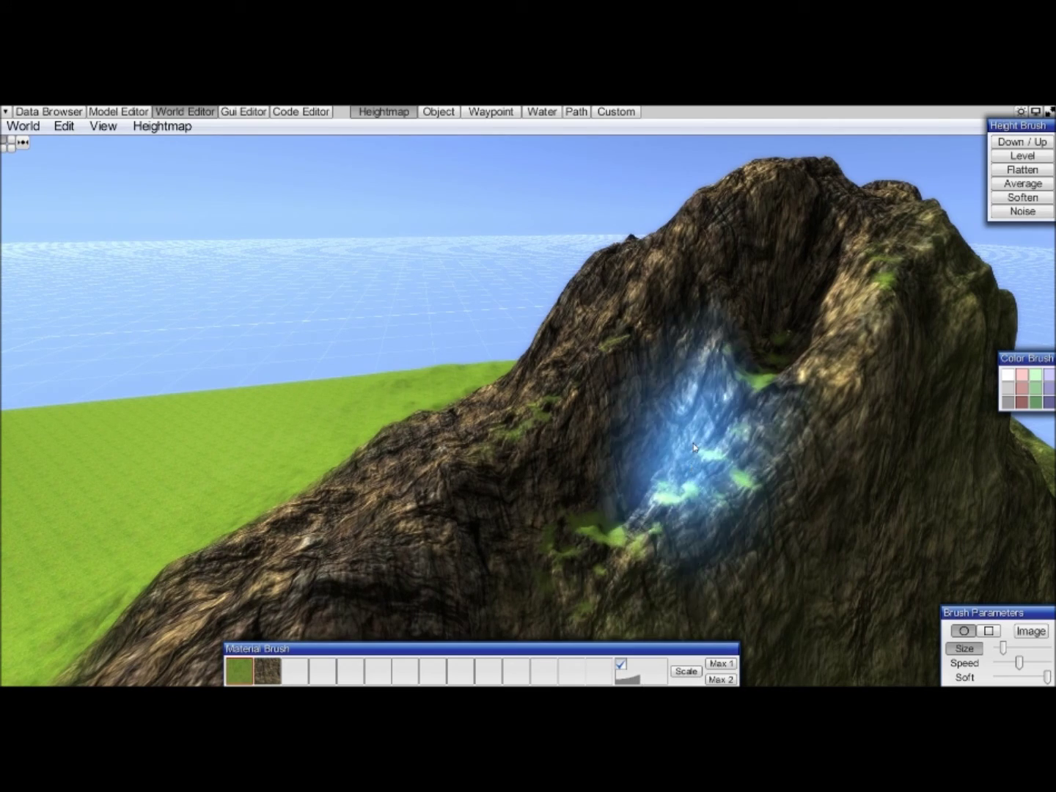
# Paint slope-limited grass along the spur beside the mountain and over the gentler ledges of its rock face.
pyautogui.scroll(-3, 754, 472)
pyautogui.moveTo(763, 469); pyautogui.dragTo(704, 470, button='middle')
pyautogui.moveTo(573, 448)
pyautogui.mouseDown()
pyautogui.moveTo(558, 323)
pyautogui.moveTo(543, 490)
pyautogui.moveTo(513, 374)
pyautogui.mouseUp()
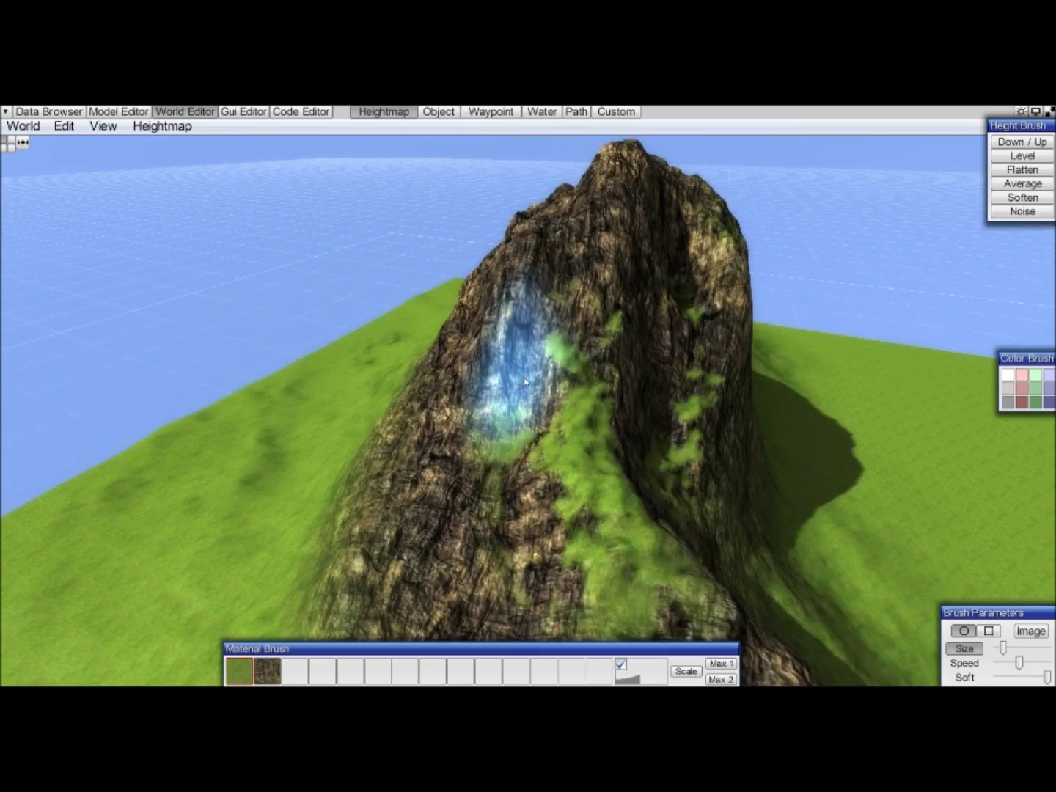
pyautogui.moveTo(513, 373)
pyautogui.mouseDown(button='middle')
pyautogui.moveTo(608, 439)
pyautogui.moveTo(598, 444)
pyautogui.mouseUp(button='middle')
pyautogui.moveTo(597, 444)
pyautogui.mouseDown()
pyautogui.moveTo(527, 440)
pyautogui.moveTo(596, 499)
pyautogui.mouseUp()
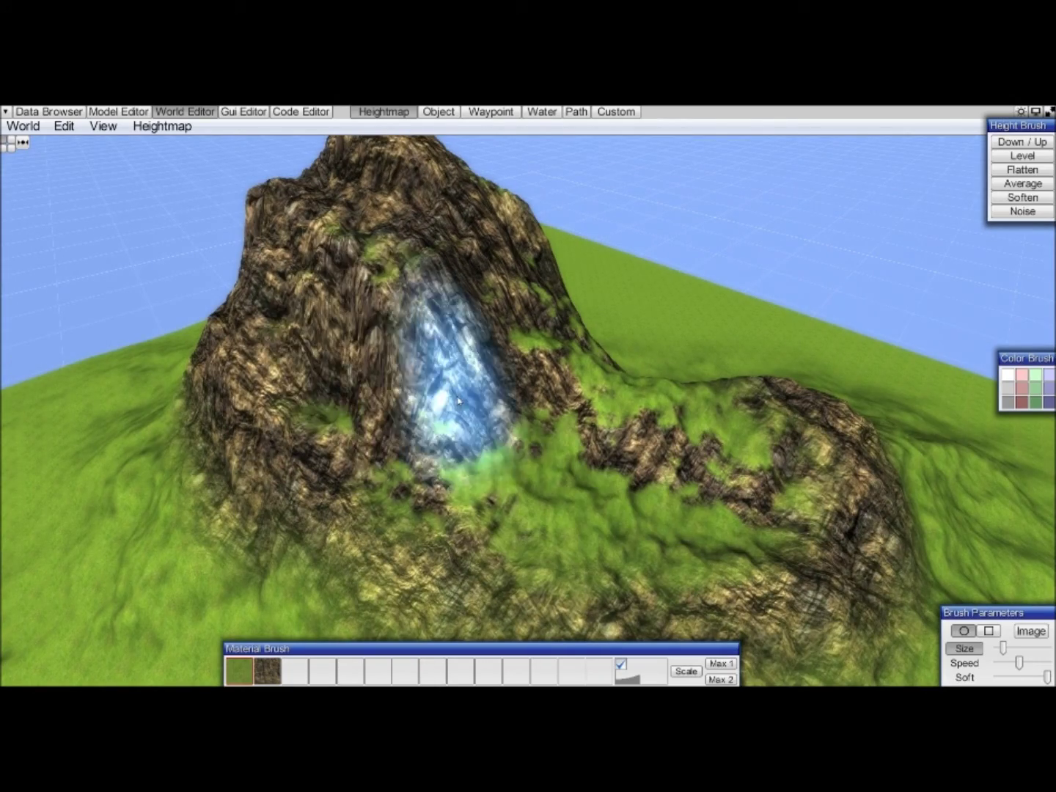
# Paint slope-limited grass on the ledges of the mountain's other side and across its summit.
pyautogui.moveTo(477, 364)
pyautogui.mouseDown(button='middle')
pyautogui.moveTo(498, 389)
pyautogui.moveTo(488, 459)
pyautogui.mouseUp(button='middle')
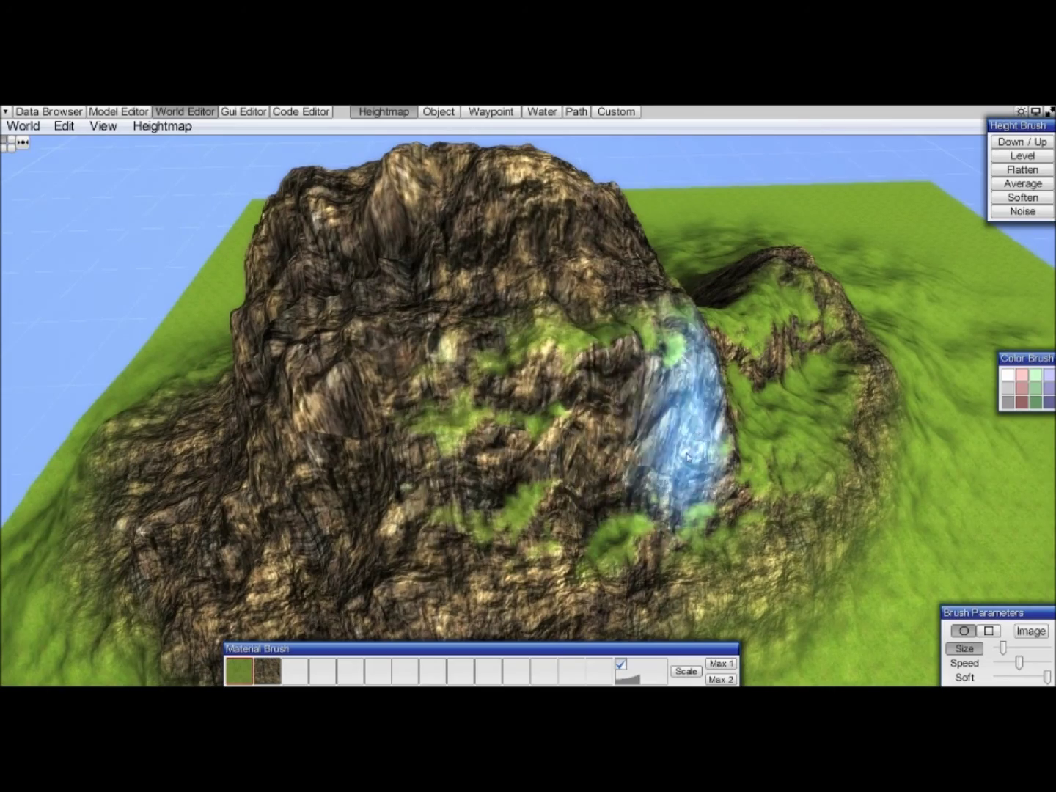
pyautogui.moveTo(319, 452)
pyautogui.mouseDown(button='middle')
pyautogui.moveTo(447, 440)
pyautogui.moveTo(484, 469)
pyautogui.moveTo(528, 462)
pyautogui.mouseUp(button='middle')
pyautogui.moveTo(651, 518)
pyautogui.mouseDown(button='middle')
pyautogui.moveTo(703, 506)
pyautogui.moveTo(686, 484)
pyautogui.moveTo(669, 516)
pyautogui.mouseUp(button='middle')
pyautogui.moveTo(670, 518)
pyautogui.mouseDown()
pyautogui.moveTo(608, 472)
pyautogui.moveTo(565, 513)
pyautogui.moveTo(530, 479)
pyautogui.moveTo(591, 403)
pyautogui.mouseUp()
pyautogui.moveTo(591, 404)
pyautogui.mouseDown(button='middle')
pyautogui.moveTo(557, 386)
pyautogui.moveTo(539, 334)
pyautogui.mouseUp(button='middle')
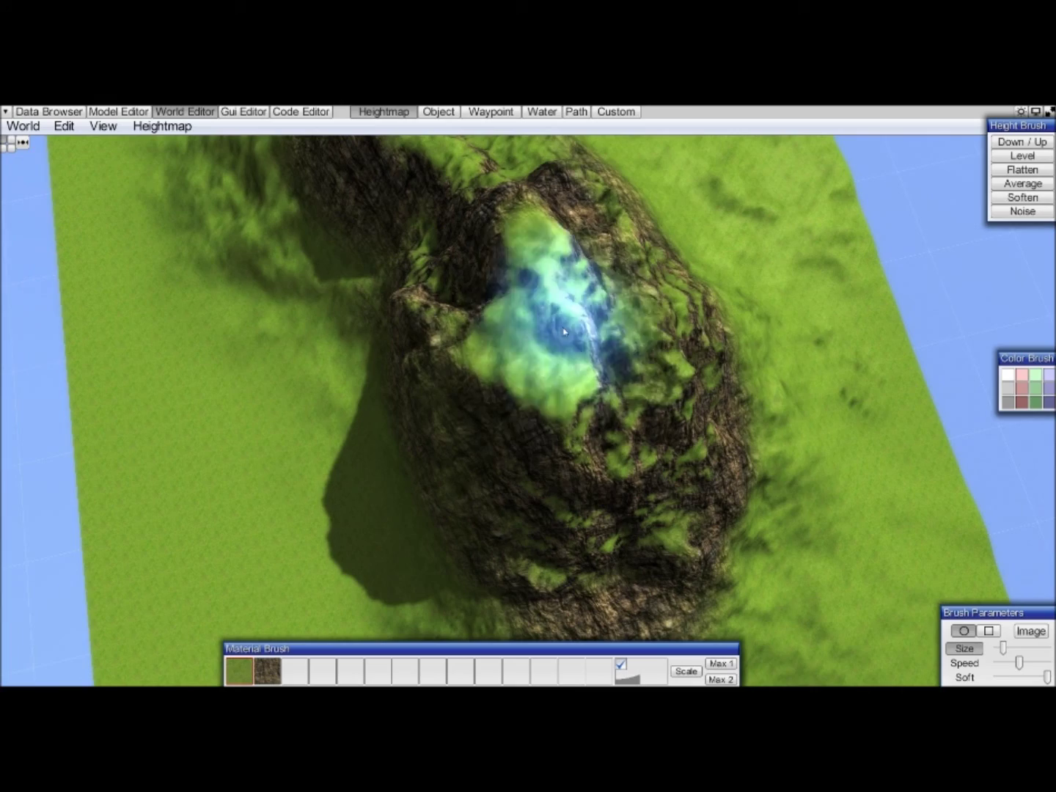
# View the painted mountain from the spur side and build the world with Update Visible.
pyautogui.moveTo(499, 261)
pyautogui.mouseDown(button='middle')
pyautogui.moveTo(624, 342)
pyautogui.moveTo(648, 334)
pyautogui.moveTo(663, 371)
pyautogui.mouseUp(button='middle')
pyautogui.moveTo(557, 381)
pyautogui.mouseDown(button='middle')
pyautogui.moveTo(594, 443)
pyautogui.moveTo(547, 471)
pyautogui.moveTo(704, 472)
pyautogui.moveTo(689, 464)
pyautogui.moveTo(586, 505)
pyautogui.moveTo(566, 483)
pyautogui.moveTo(589, 531)
pyautogui.moveTo(611, 438)
pyautogui.mouseUp(button='middle')
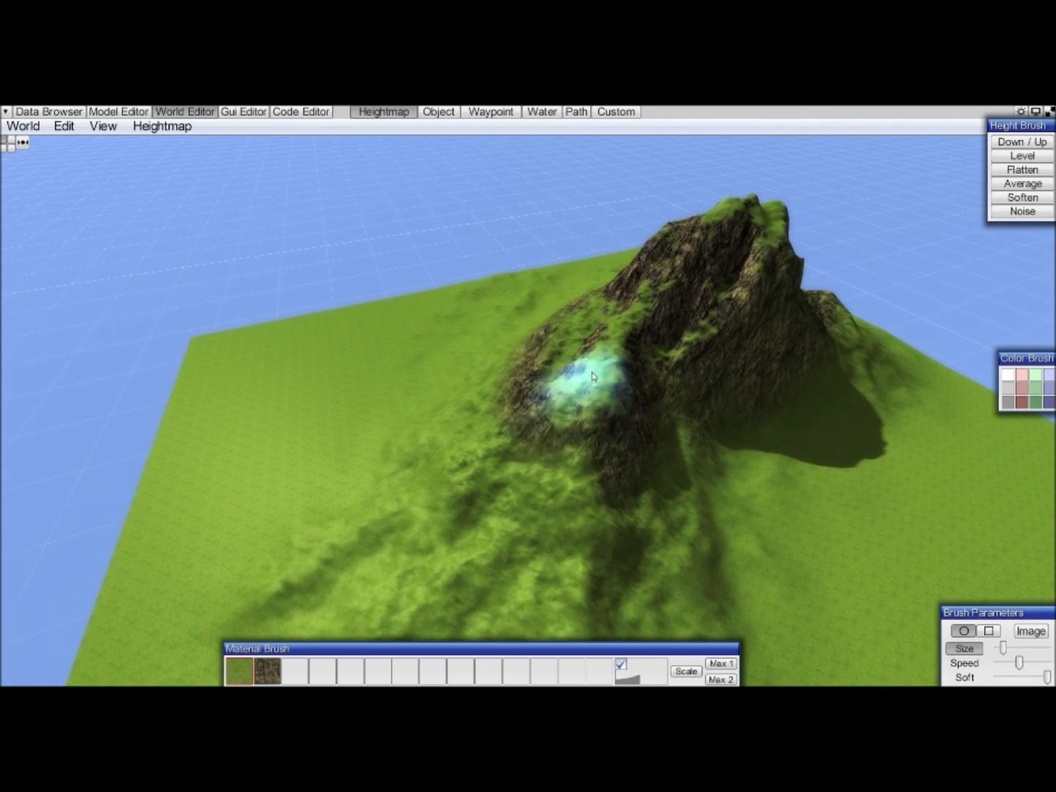
pyautogui.moveTo(641, 376)
pyautogui.mouseDown(button='middle')
pyautogui.moveTo(655, 370)
pyautogui.moveTo(651, 396)
pyautogui.mouseUp(button='middle')
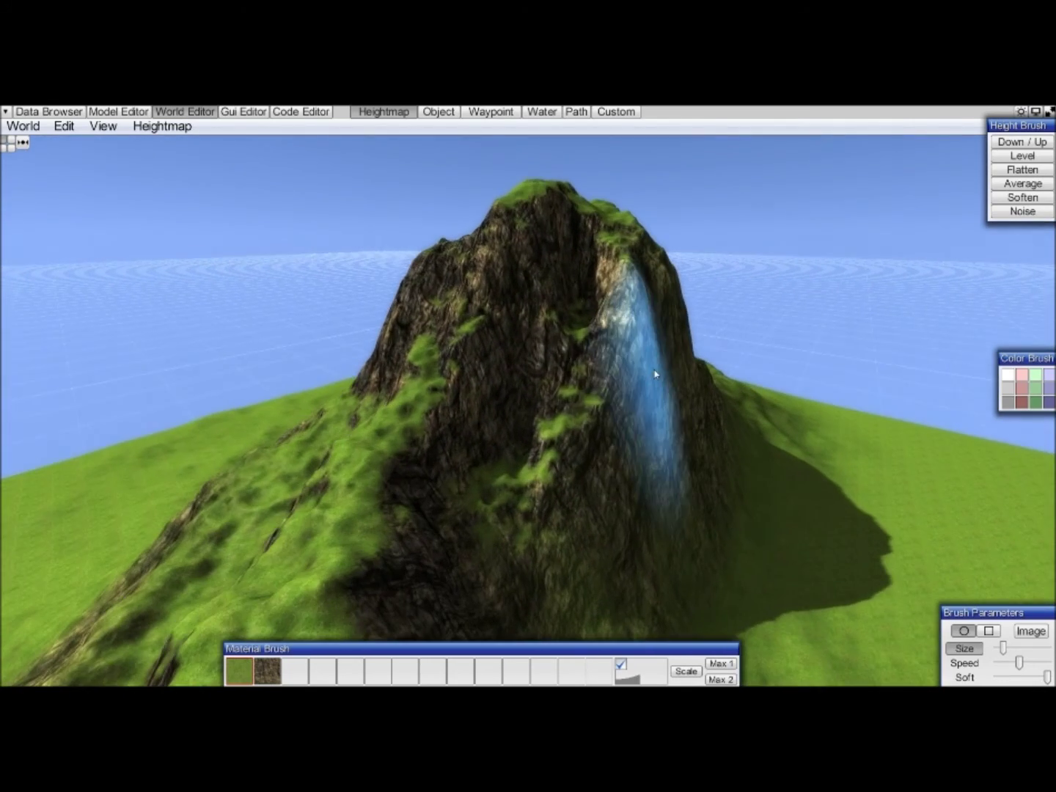
pyautogui.click(23, 126)
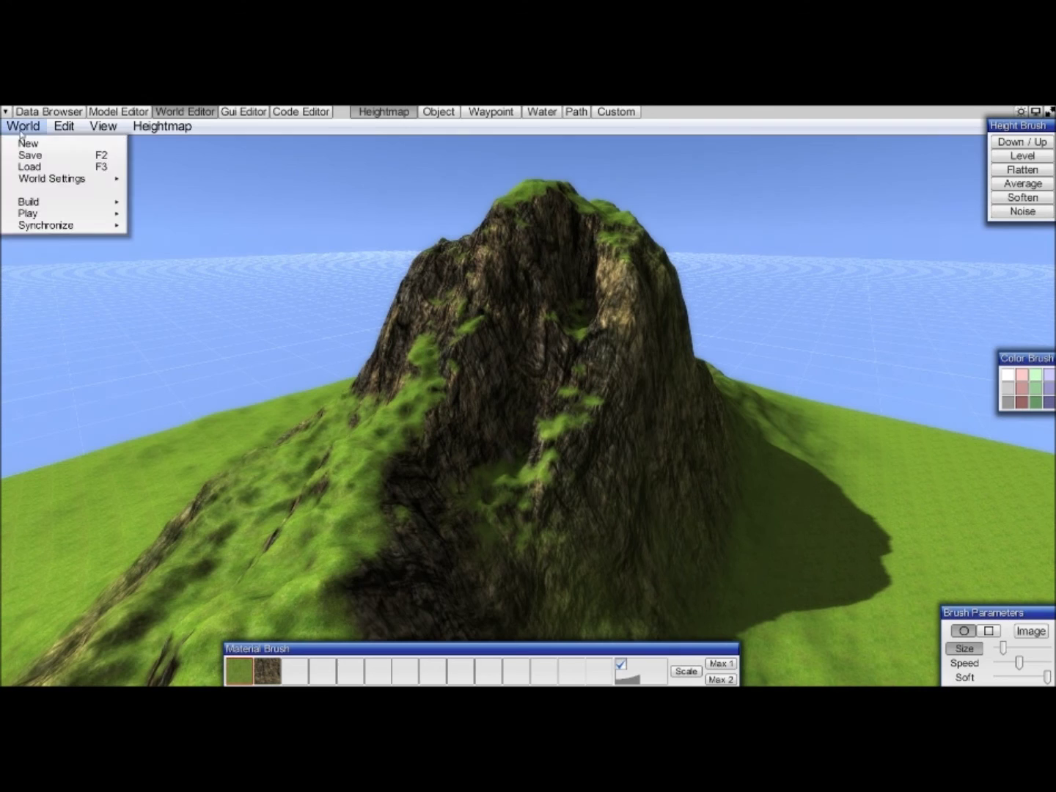
pyautogui.moveTo(44, 202)
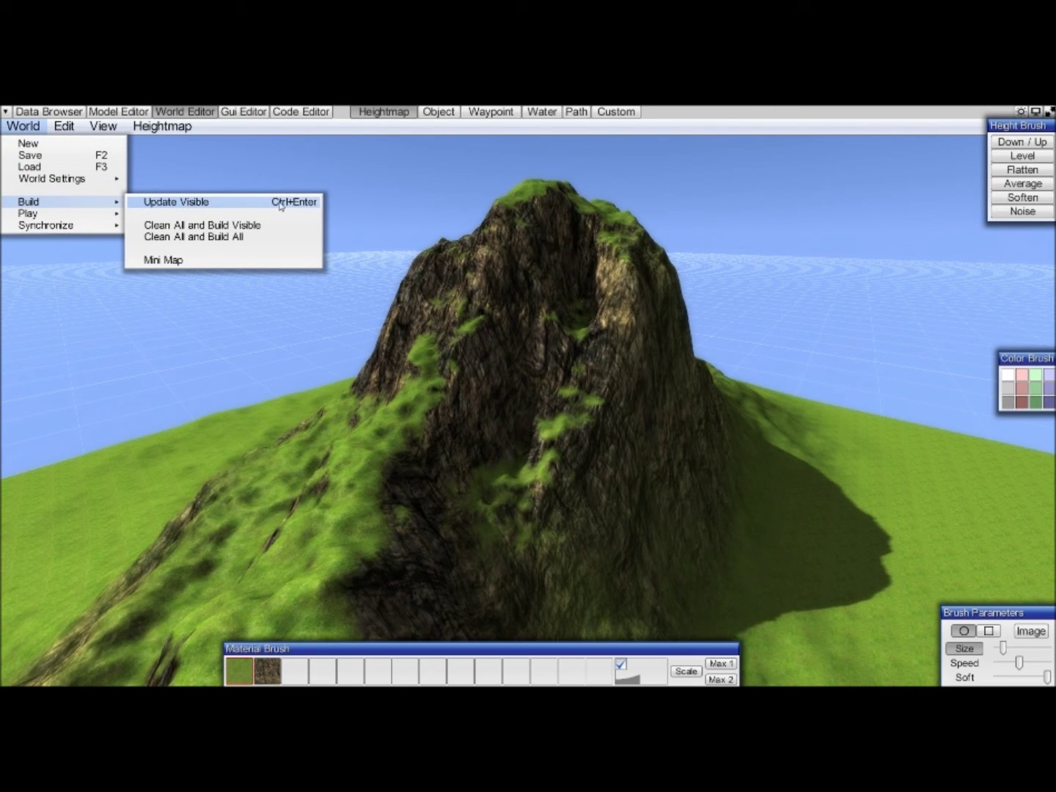
pyautogui.click(247, 206)
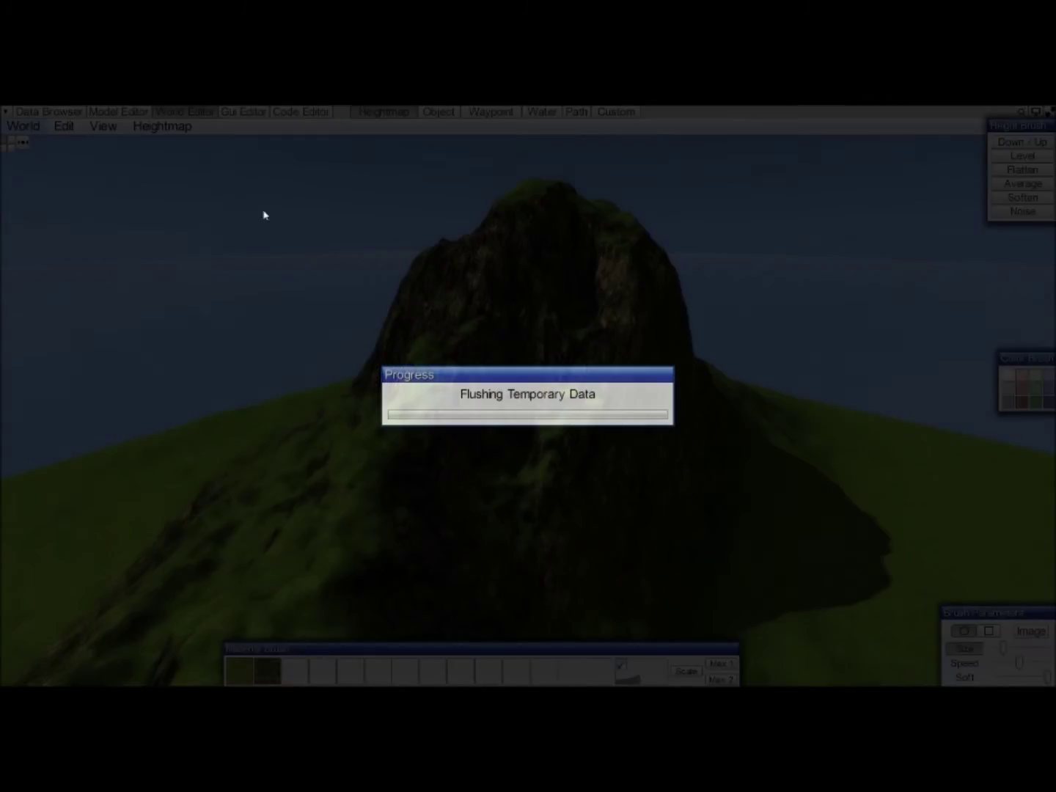